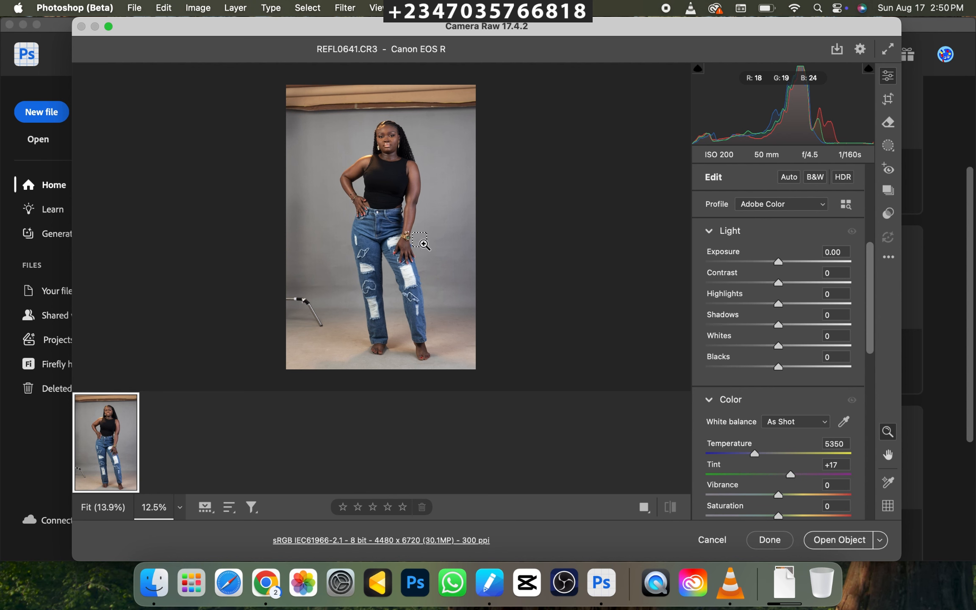
Set the photo's Whites to -46, Highlights to -43, Contrast to +21 and Shadows to +14.
key("super+equal")
key("space")
left_click_drag(431, 195, 413, 287)
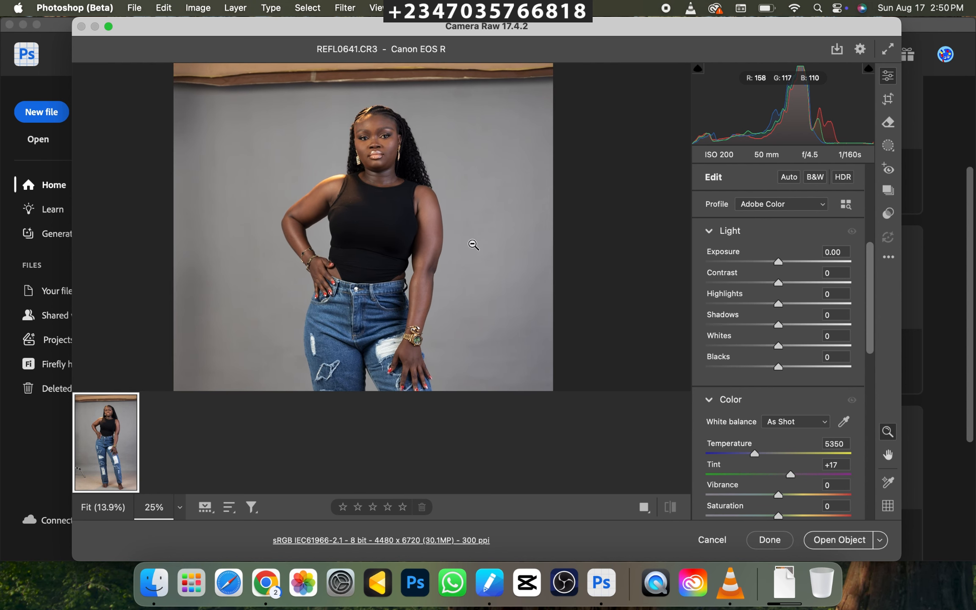
left_click(744, 345)
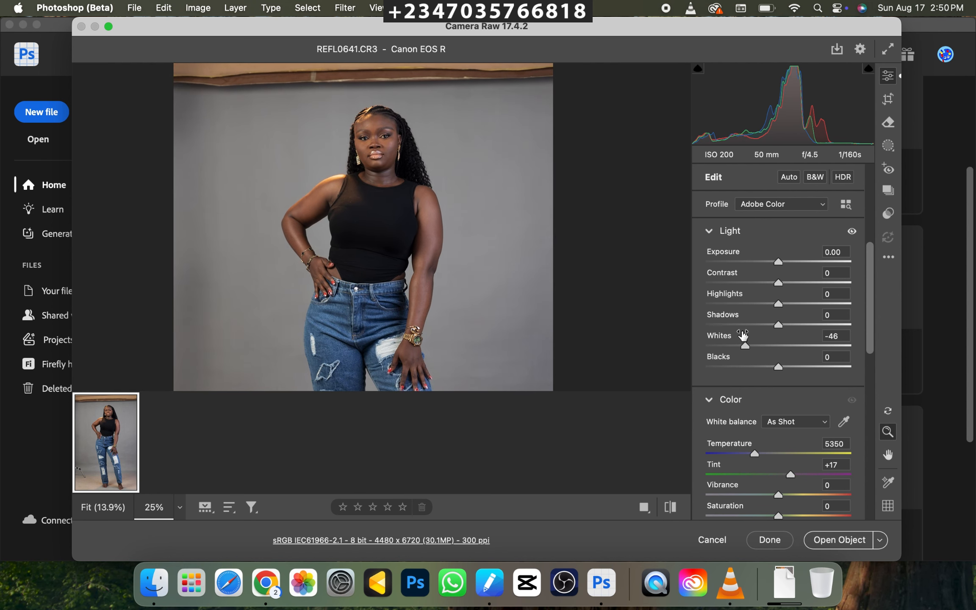
left_click(746, 304)
left_click(793, 282)
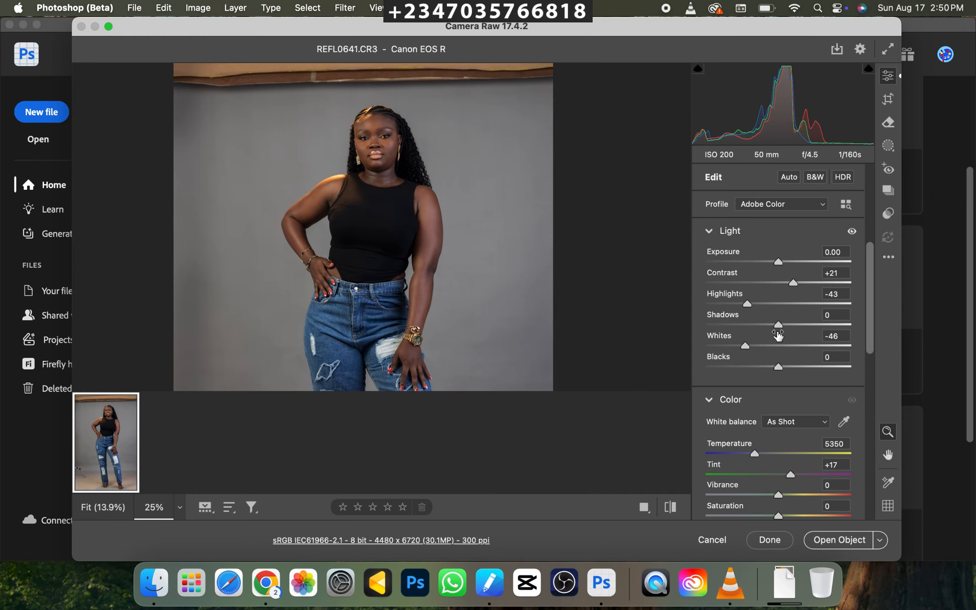
left_click_drag(778, 324, 788, 325)
Refine the tones by setting Blacks to -5 and Highlights to -60, lowering Whites slightly and raising Shadows slightly.
key("super+minus")
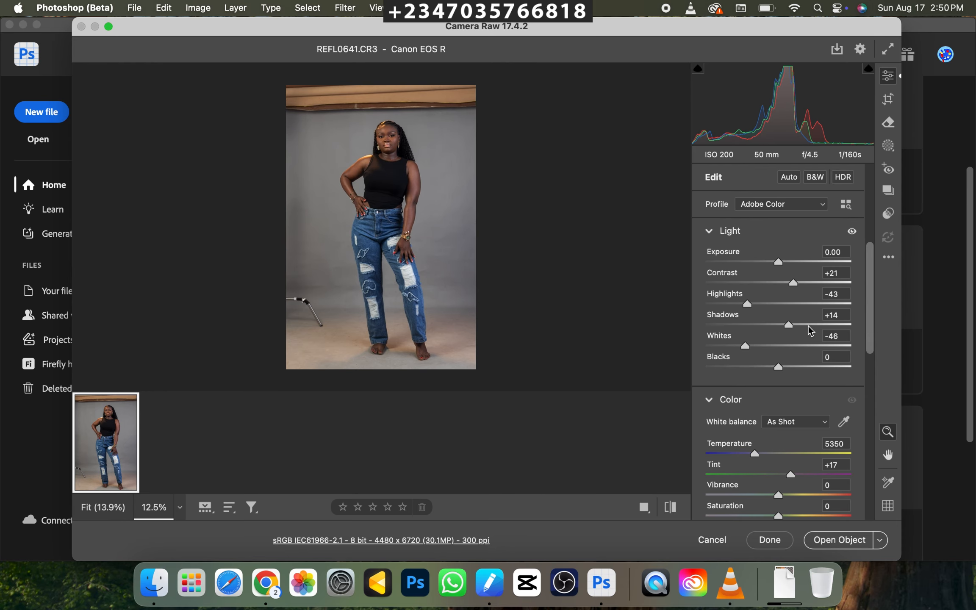
left_click_drag(427, 241, 445, 316)
key("super+plus")
key("super+plus")
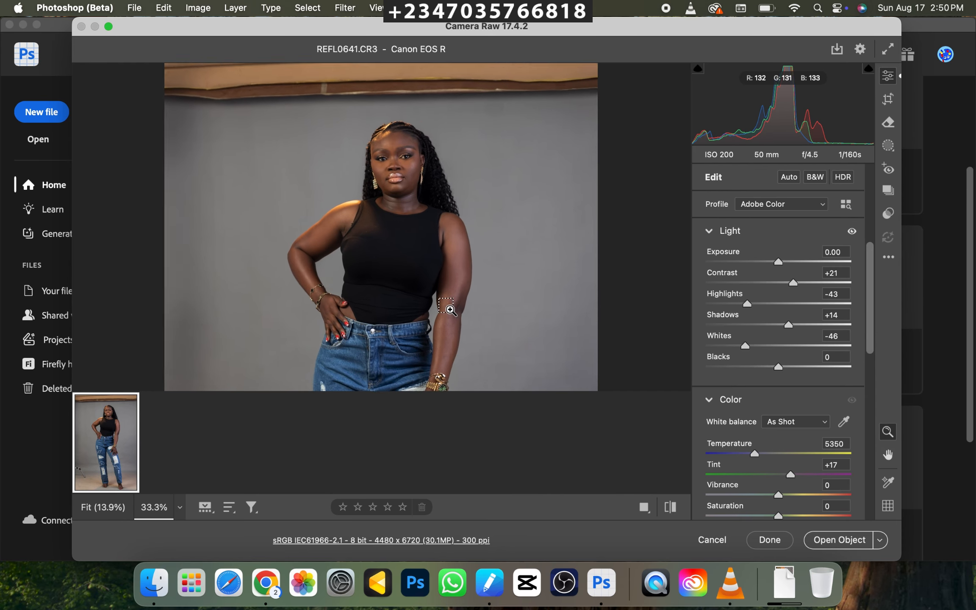
key("super+minus")
key("super+minus")
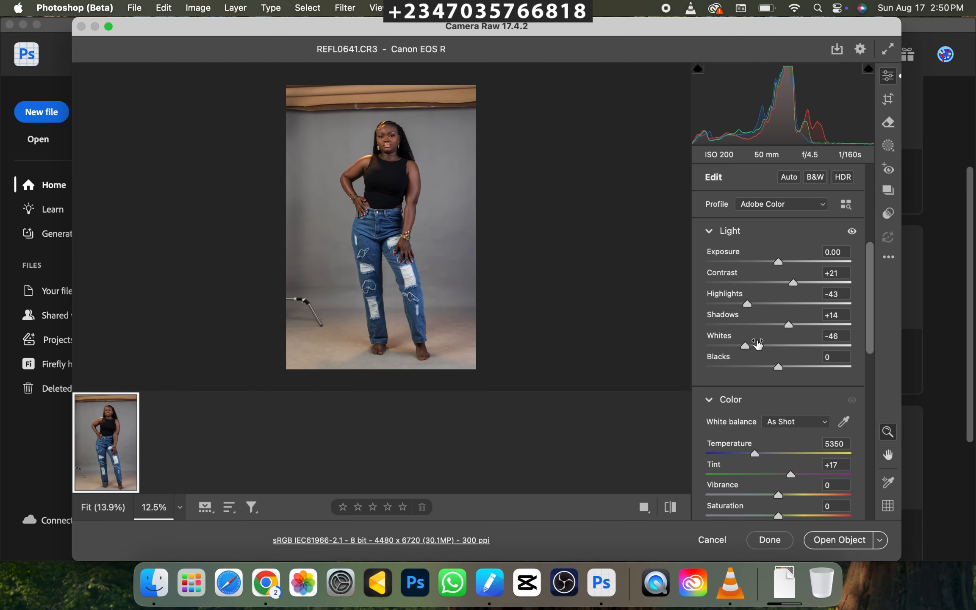
left_click_drag(742, 356, 738, 356)
left_click_drag(745, 306, 734, 306)
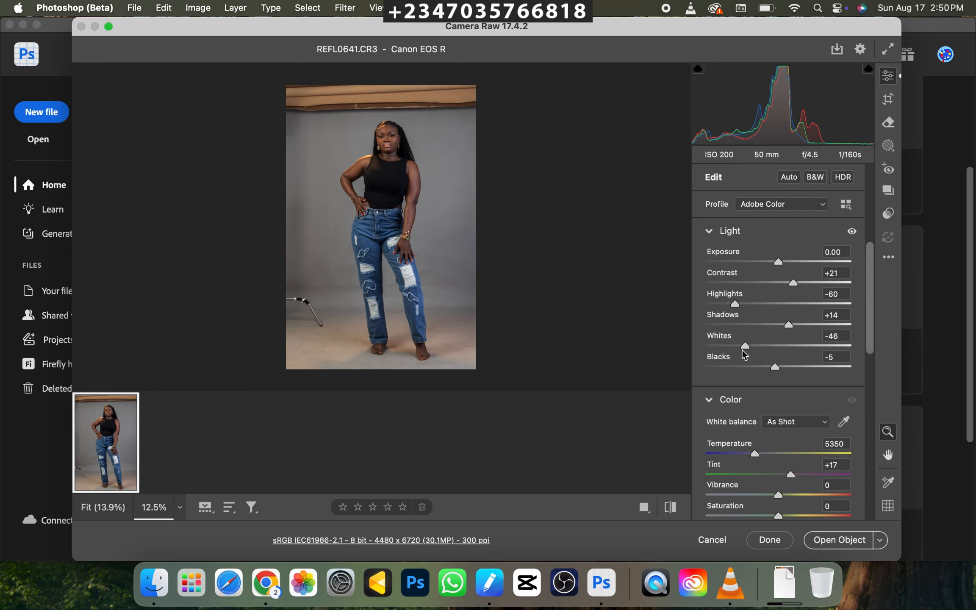
left_click_drag(745, 347, 738, 348)
left_click_drag(788, 324, 793, 325)
Brighten the skin tones by setting the Oranges luminance to +37 in the HSL color mixer.
left_click_drag(871, 318, 871, 385)
left_click(797, 219)
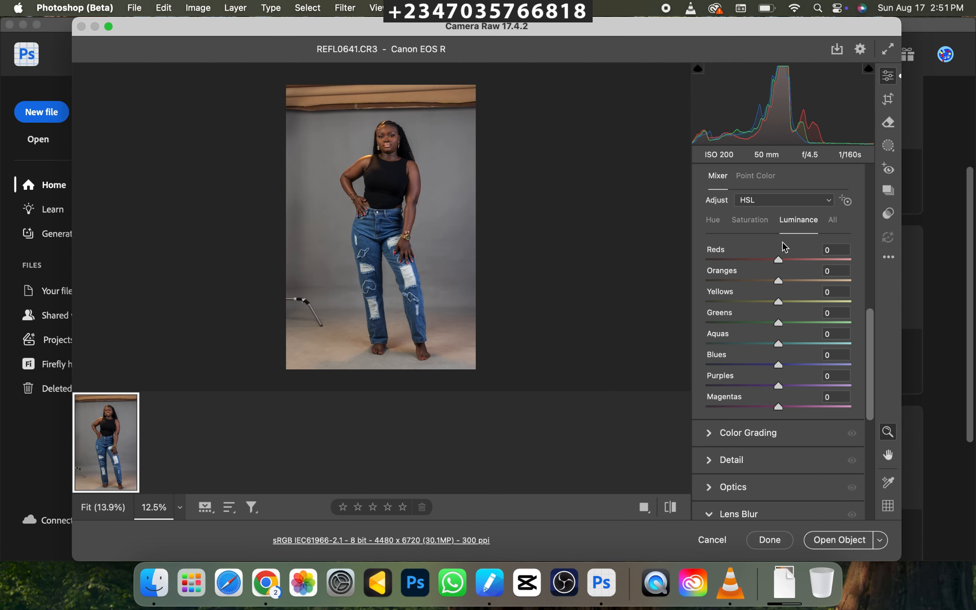
left_click_drag(787, 287, 797, 279)
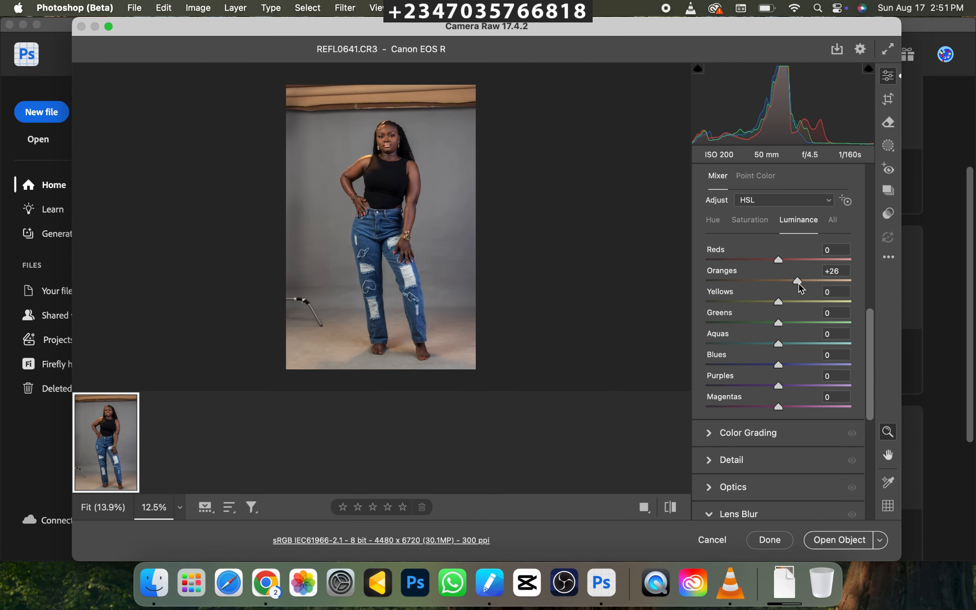
left_click(629, 217)
left_click(626, 216, "alt")
left_click_drag(797, 280, 804, 280)
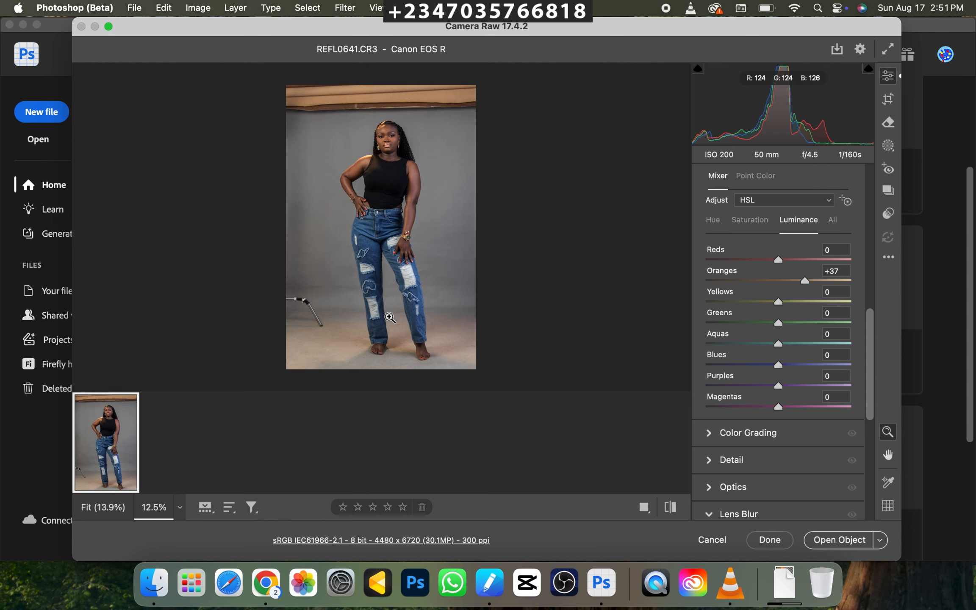
Open the adjusted raw photo as a regular image for editing and collapse the document properties.
left_click(365, 186)
key("space")
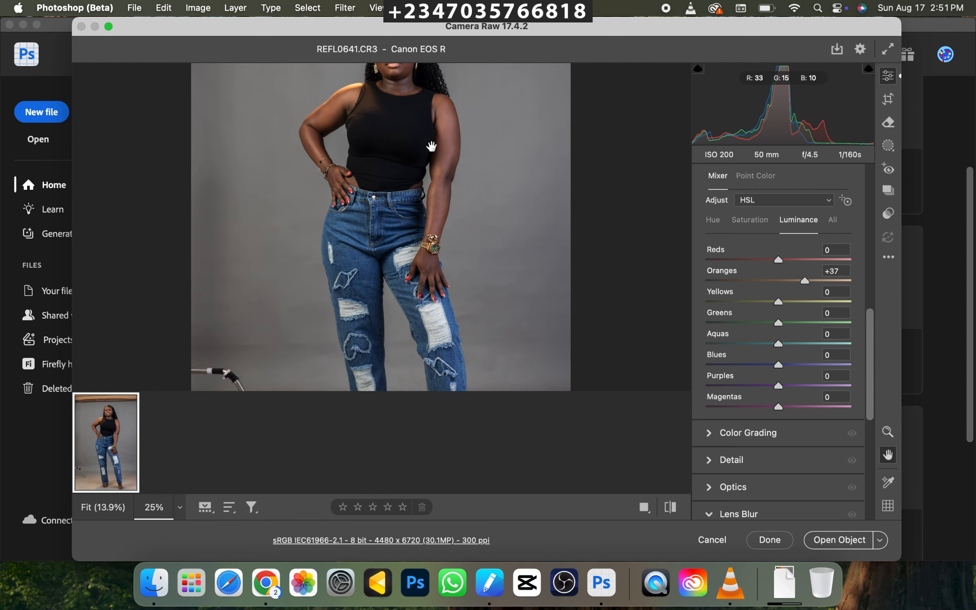
left_click_drag(431, 146, 457, 311)
left_click(553, 300)
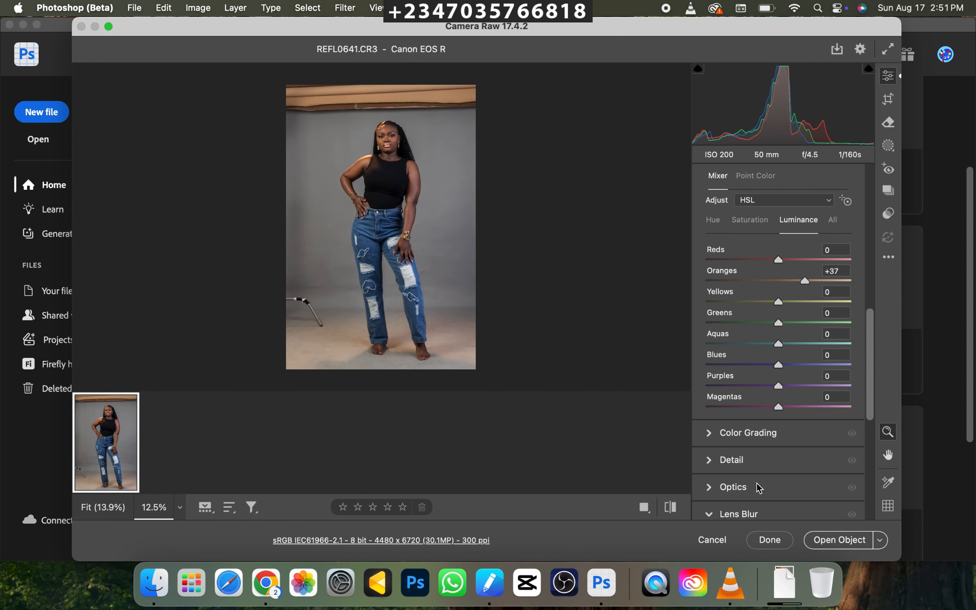
left_click(879, 540)
left_click(824, 531)
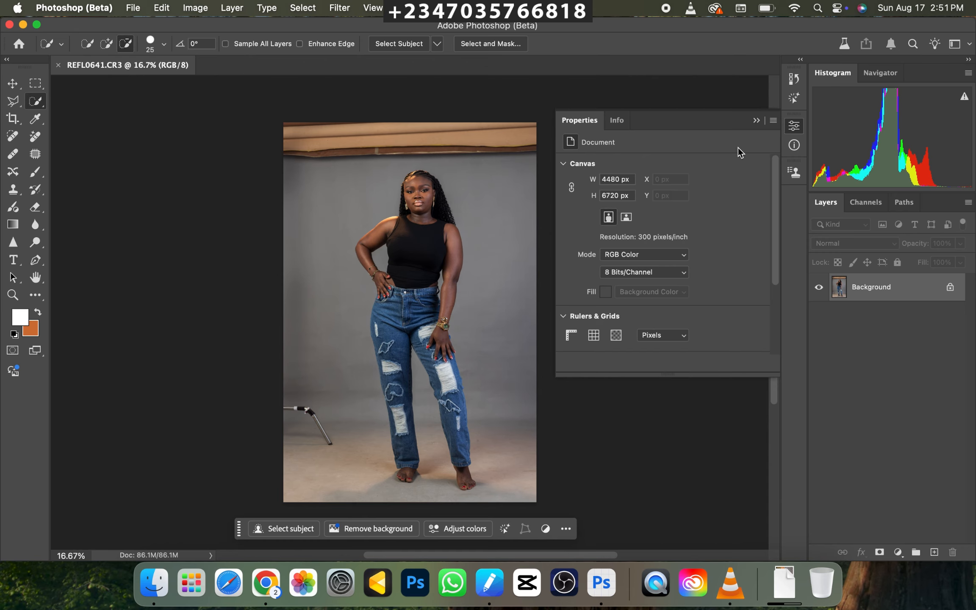
left_click(756, 120)
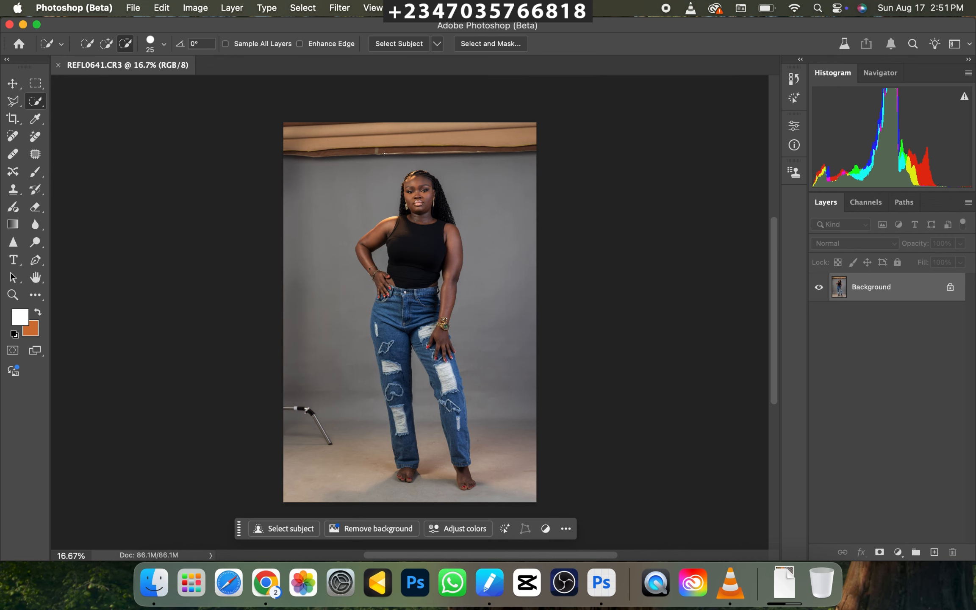
Examine the model's figure and outline at several magnifications between 12.5% and 50%.
key("super+minus")
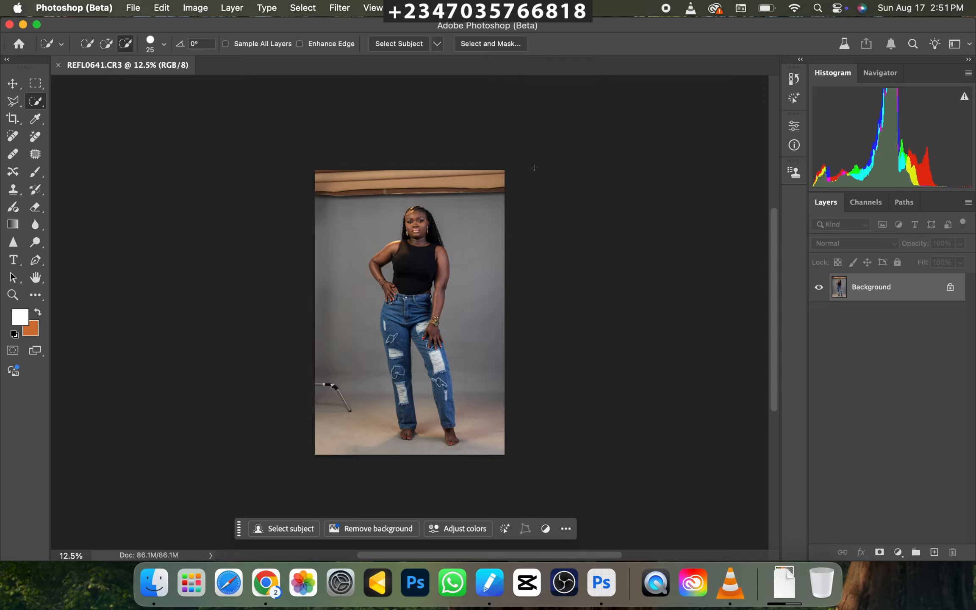
key("super+plus")
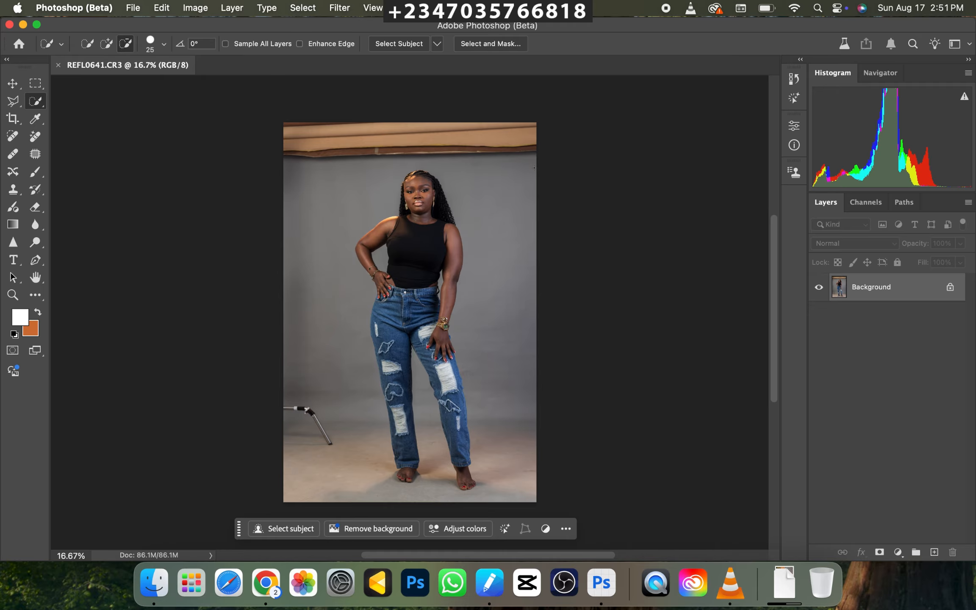
key("super+plus")
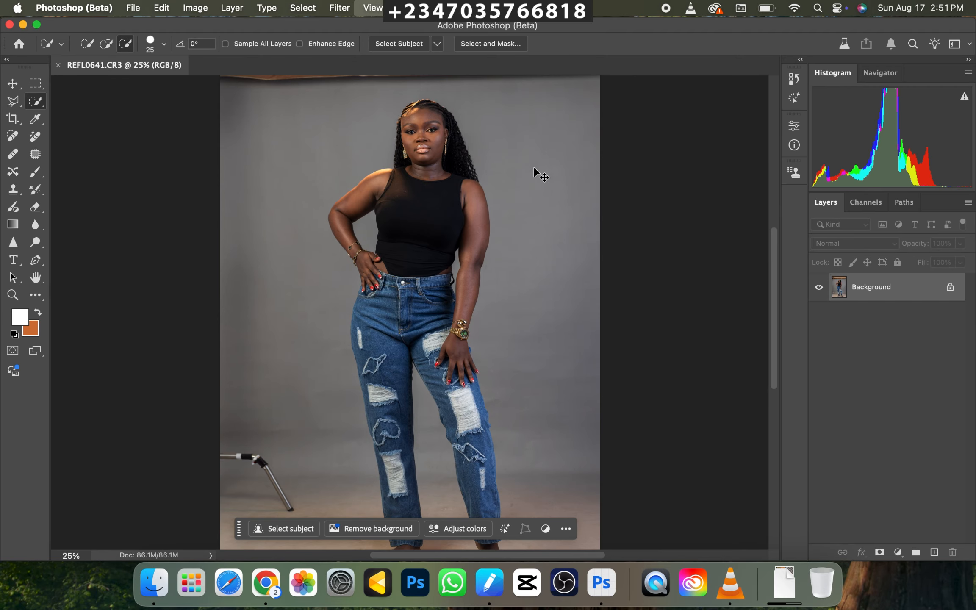
key("super+minus")
key("super+plus")
key("super+plus")
key("super+plus")
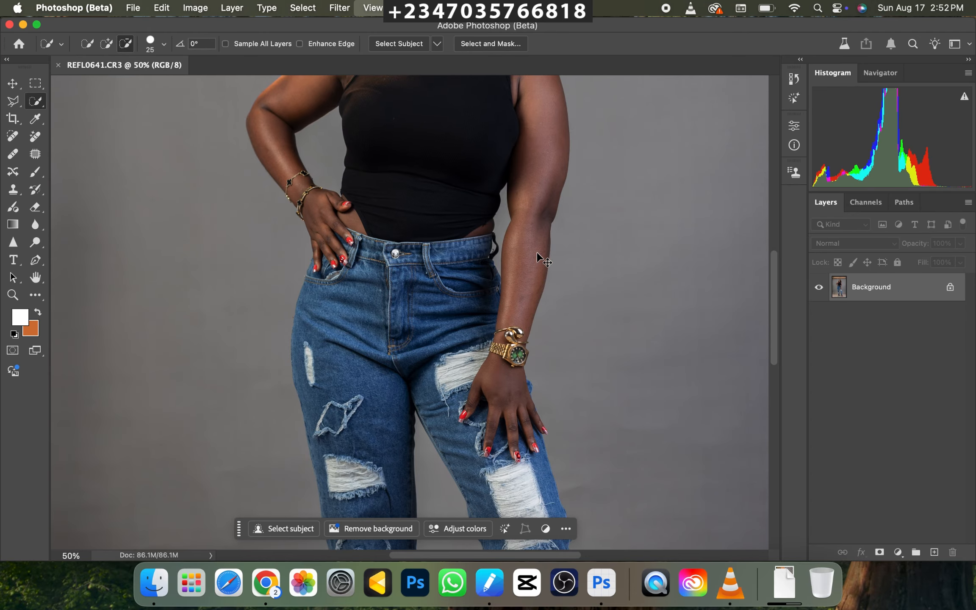
key("super+minus")
key("super+plus")
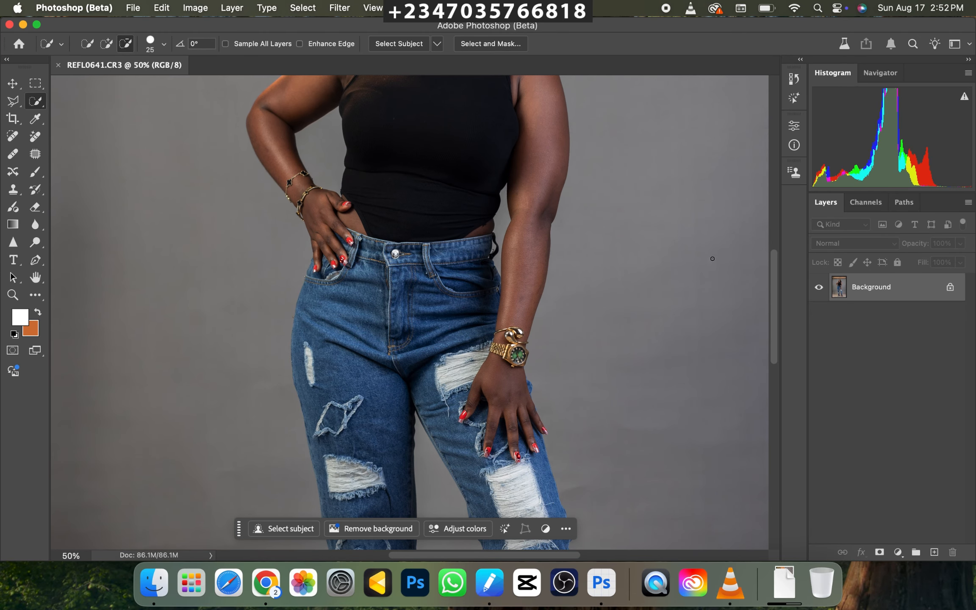
Duplicate the Background layer and open the copy in the Liquify filter.
key("super+j")
key("super+minus")
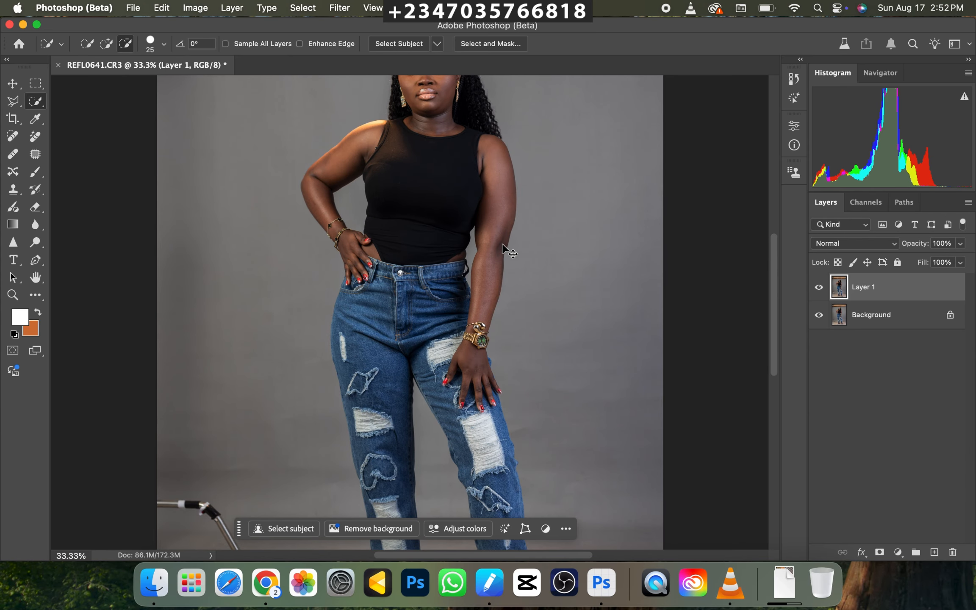
key("super+plus")
left_click_drag(516, 167, 539, 266)
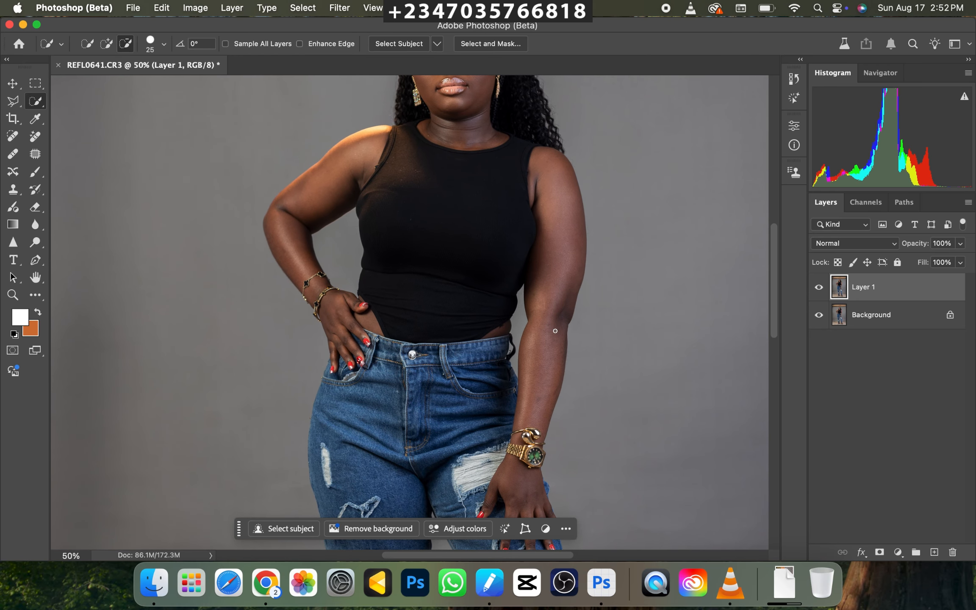
left_click(337, 9)
left_click(364, 153)
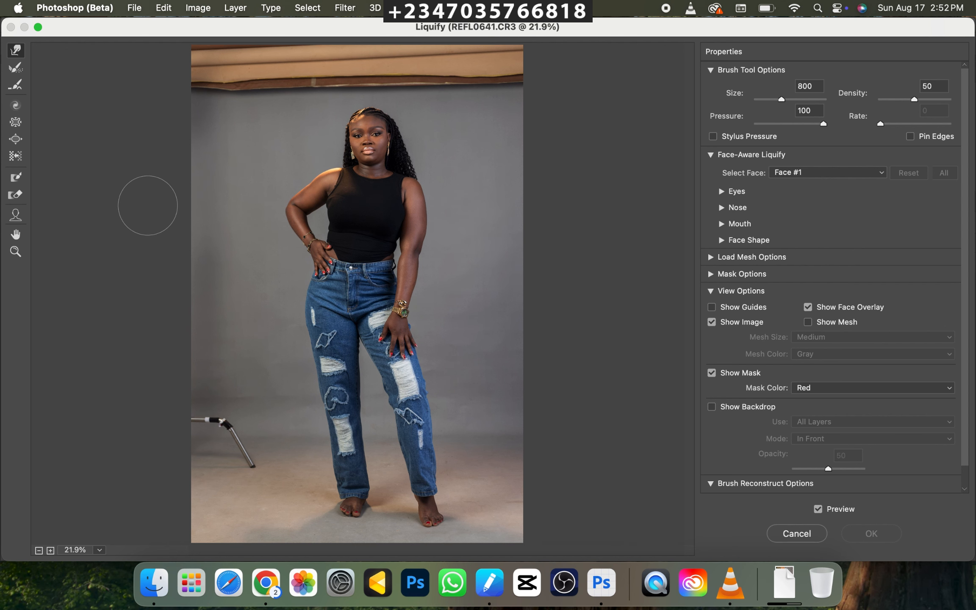
Reduce the Forward Warp brush size to 90 for work around the model's waist.
key("super+equal")
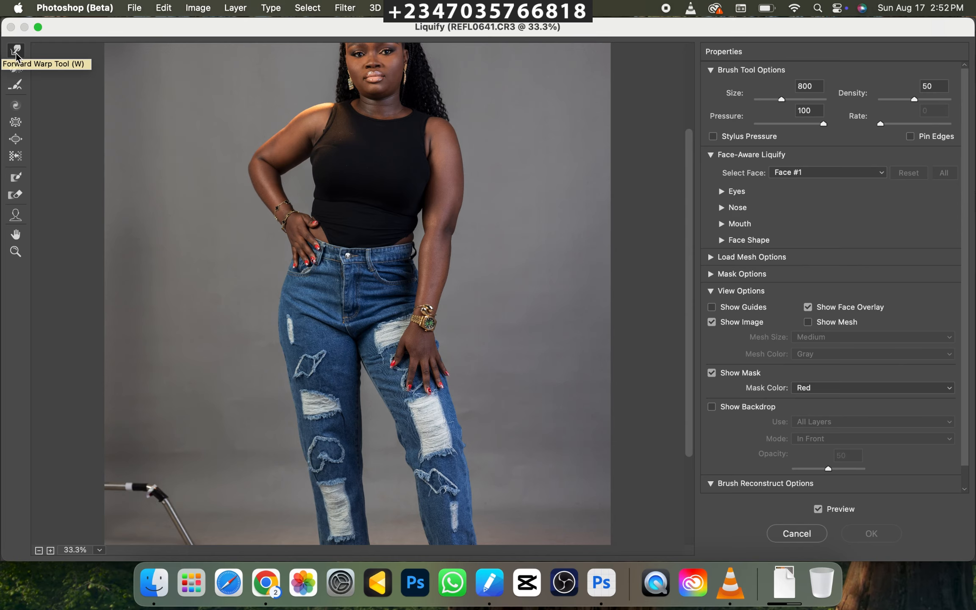
key("bracketleft")
key("bracketleft")
key("bracketleft")
key("bracketleft")
key("bracketleft")
key("bracketleft")
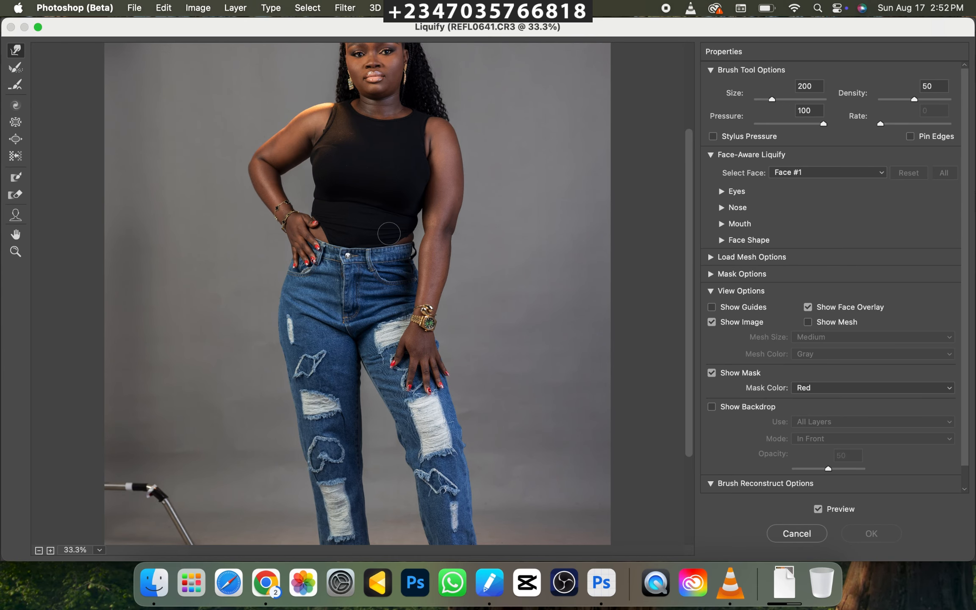
key("bracketleft")
key("bracketleft")
key("bracketleft")
key("super+equal")
key("super+equal")
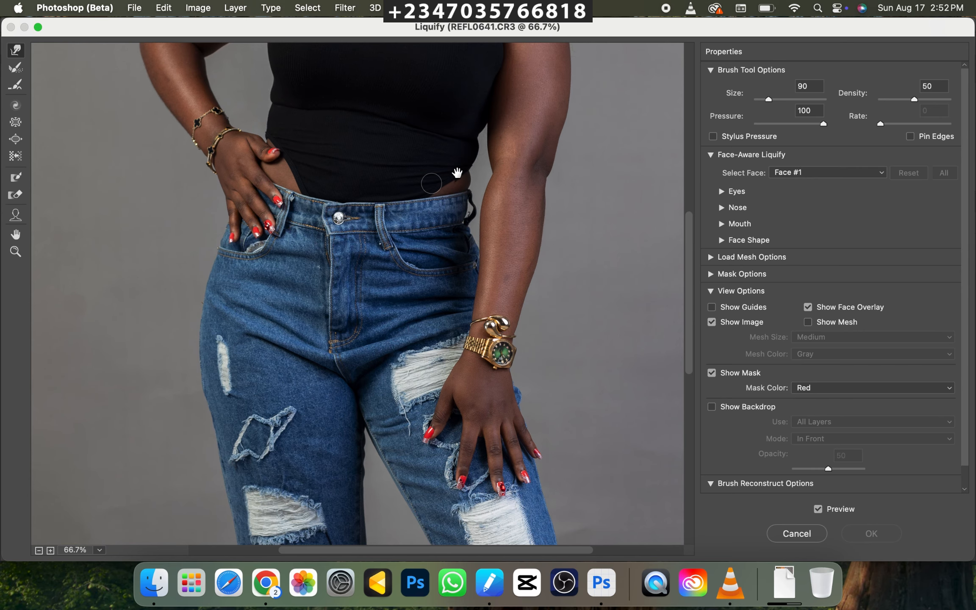
Push the black top's waist edge beside the hanging arm inward with Forward Warp, varying the brush size between about 90 and 175.
mouse_move(457, 173)
left_mouse_down()
mouse_move(426, 250)
mouse_move(442, 238)
left_mouse_up()
key("bracketright")
key("bracketright")
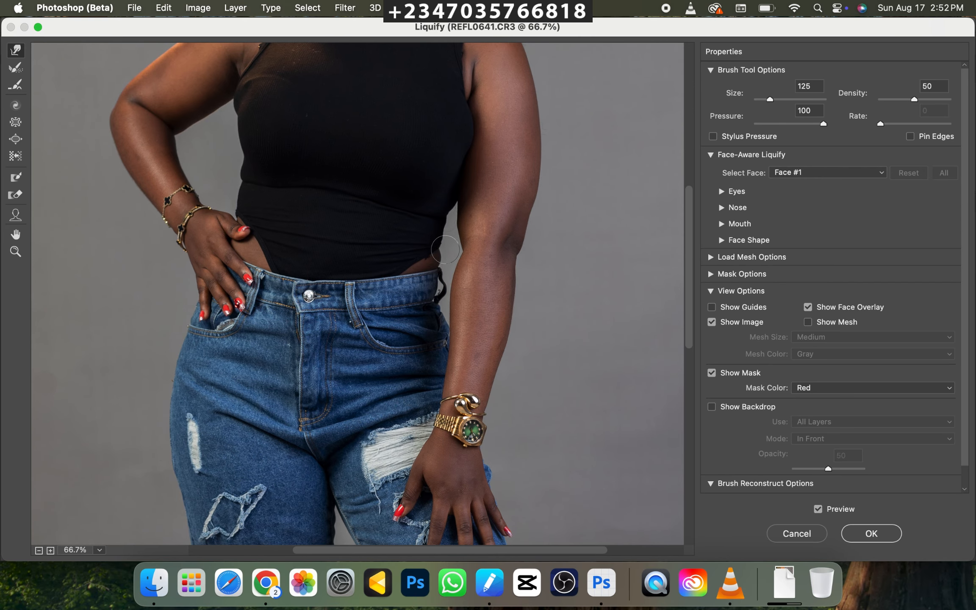
key("bracketleft")
key("bracketright")
key("bracketright")
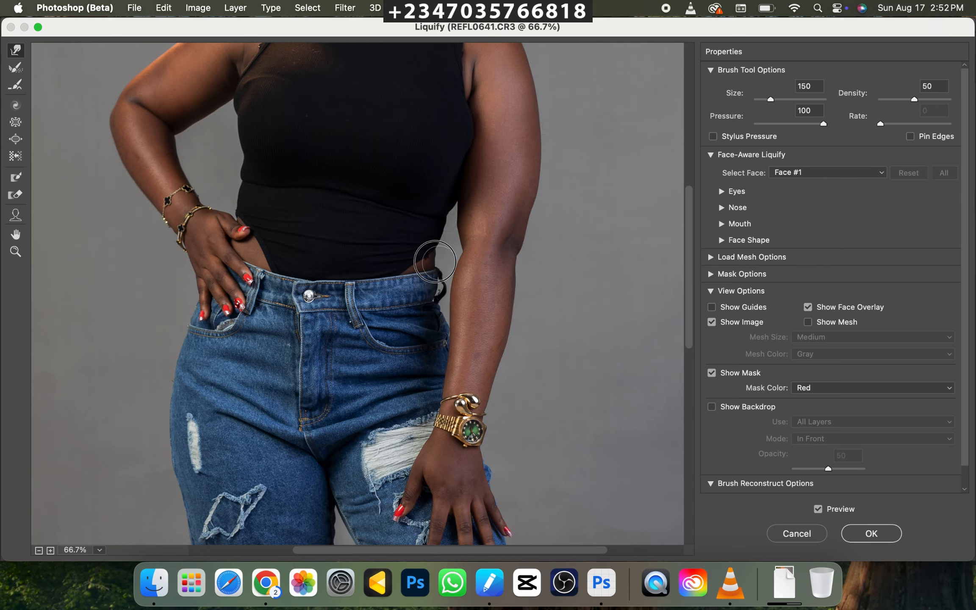
key("bracketleft")
key("bracketleft")
key("bracketright")
key("bracketright")
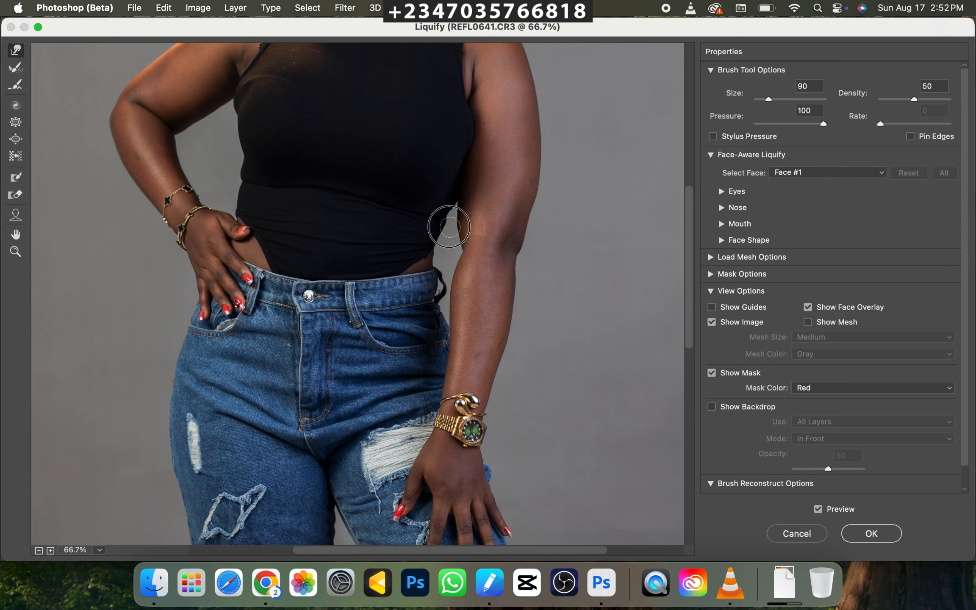
key("bracketleft")
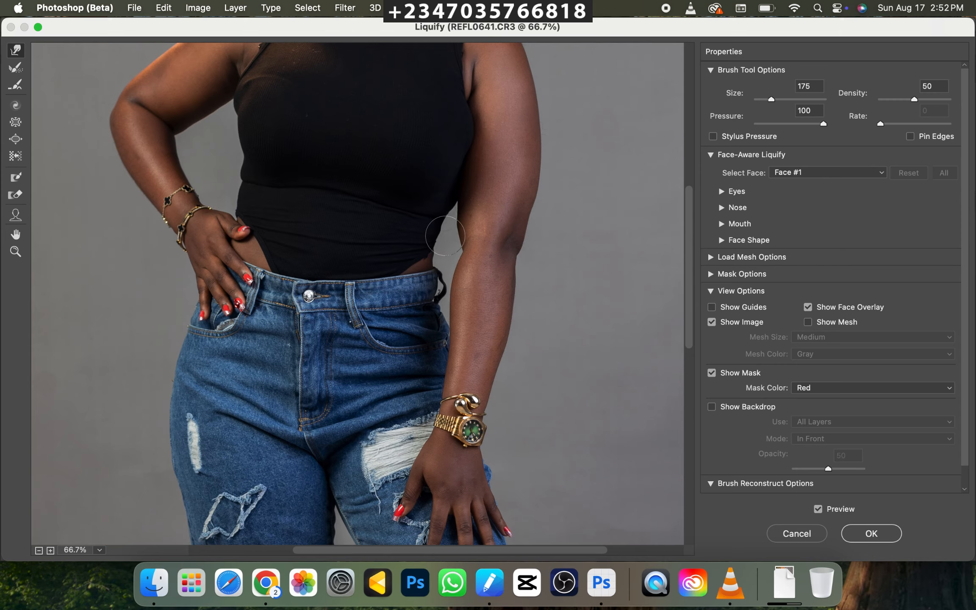
key("bracketleft")
key("bracketright")
key("bracketright")
key("bracketleft")
key("bracketleft")
key("bracketleft")
key("bracketleft")
key("bracketright")
key("bracketright")
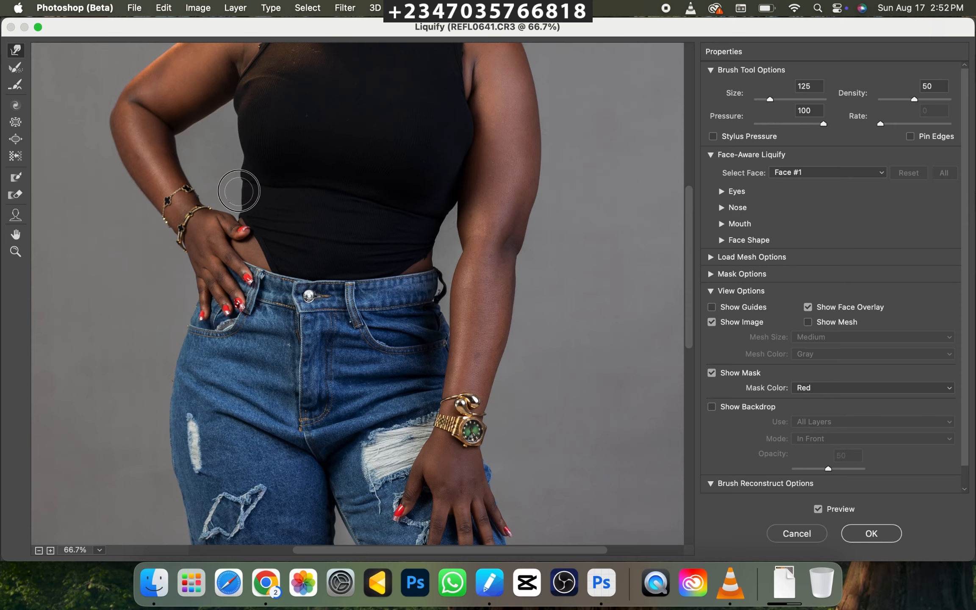
Push the black top's waist edge above the hand on the hip inward with Forward Warp at a brush size of about 150.
key("bracketright")
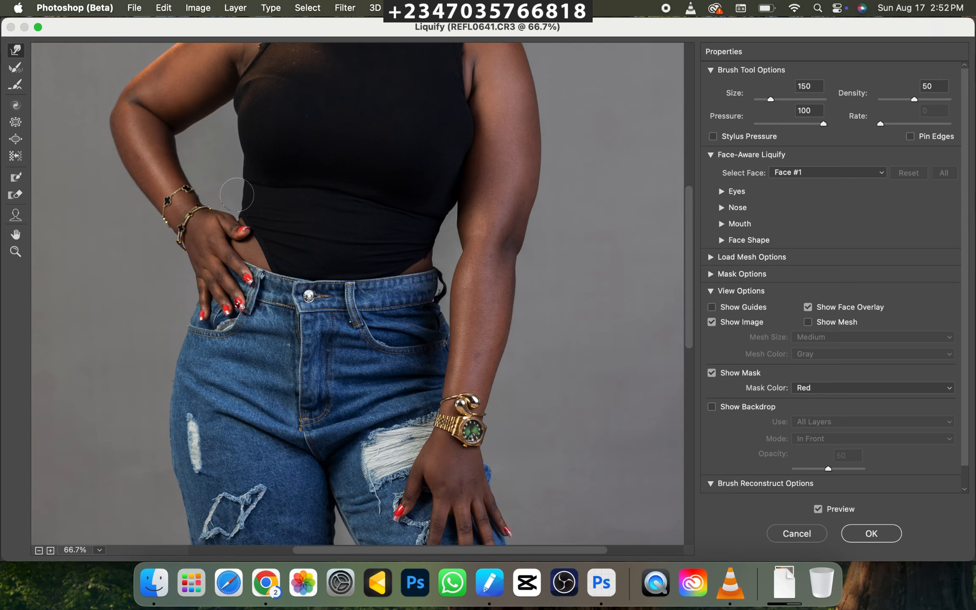
key("bracketleft")
key("bracketleft")
key("bracketright")
Nudge the jeans' waistband edge and belt loop beside the hanging arm inward, reducing the brush size to 70.
left_click_drag(439, 281, 431, 278)
key("bracketleft")
key("bracketleft")
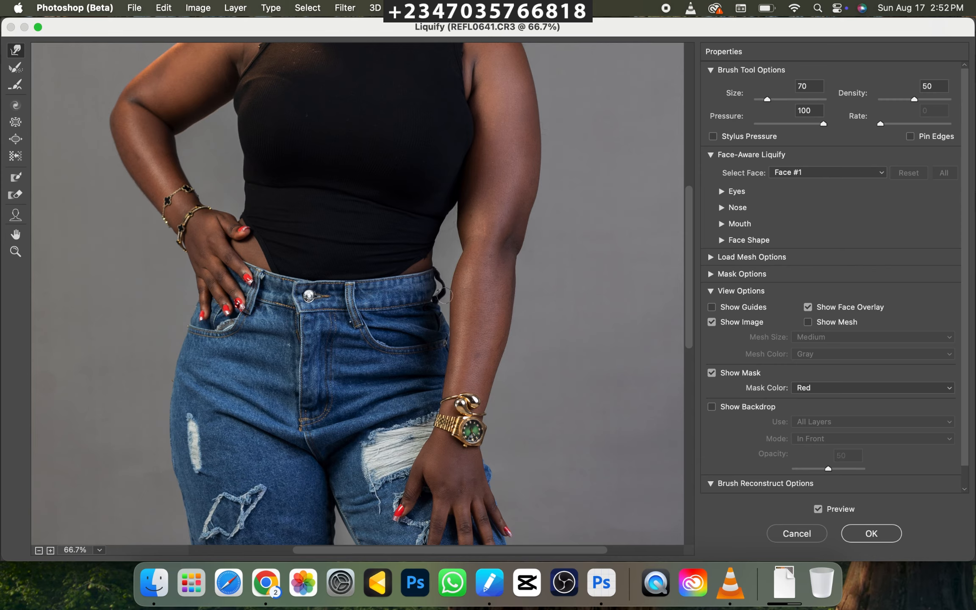
key("alt")
Apply the Liquify reshaping to the duplicated layer and review the whole figure.
key("super+minus")
key("super+minus")
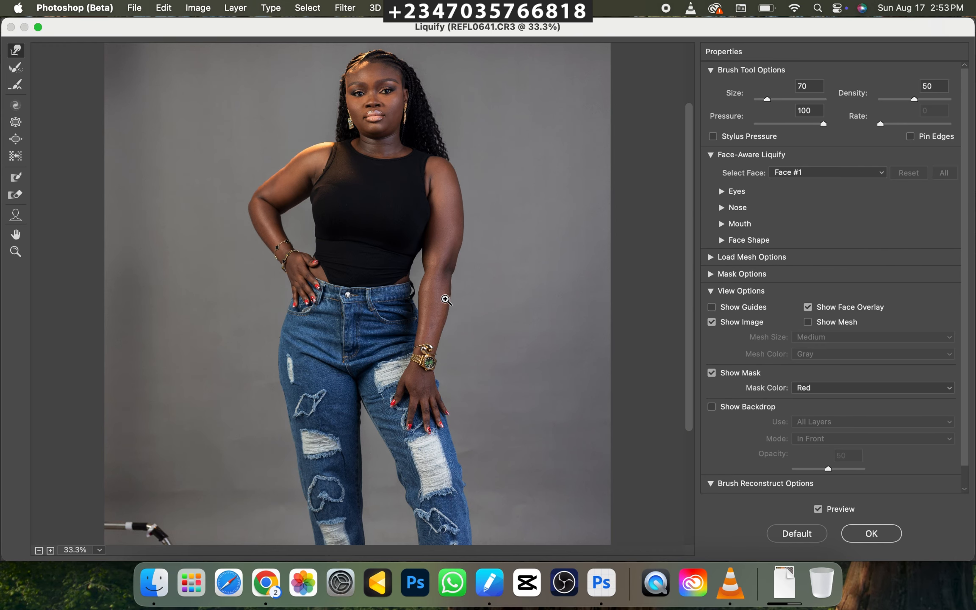
left_click(881, 539)
key("super+minus")
key("super+minus")
key("super+minus")
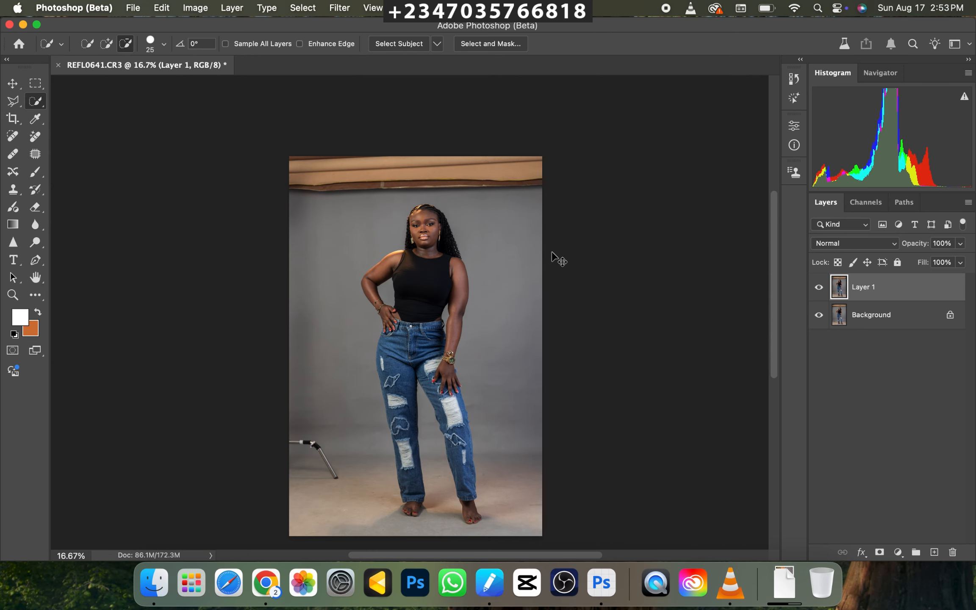
key("super+plus")
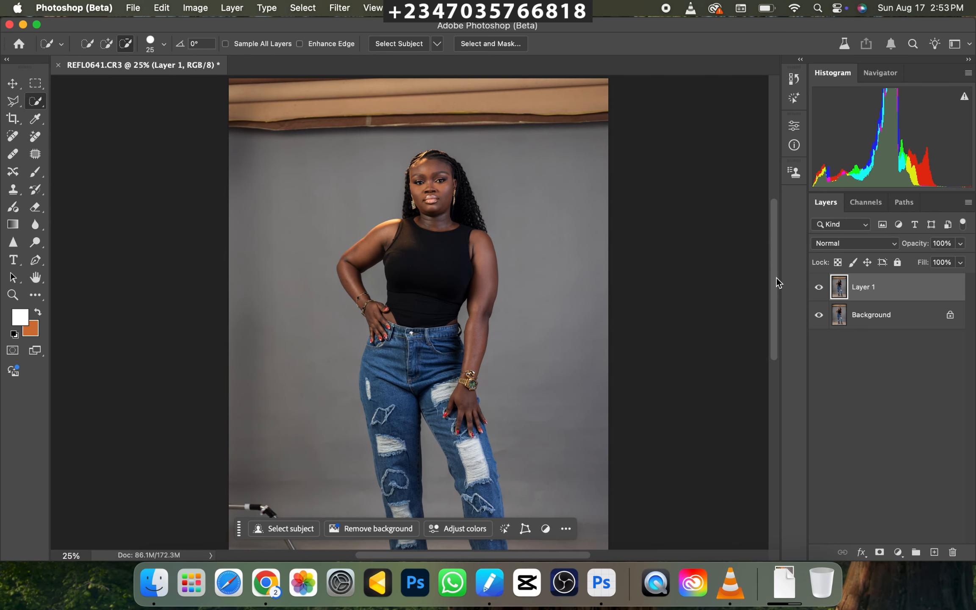
Merge the reshaped layer into the background and duplicate the merged image onto a new layer.
key("super+shift+e")
key("super+minus")
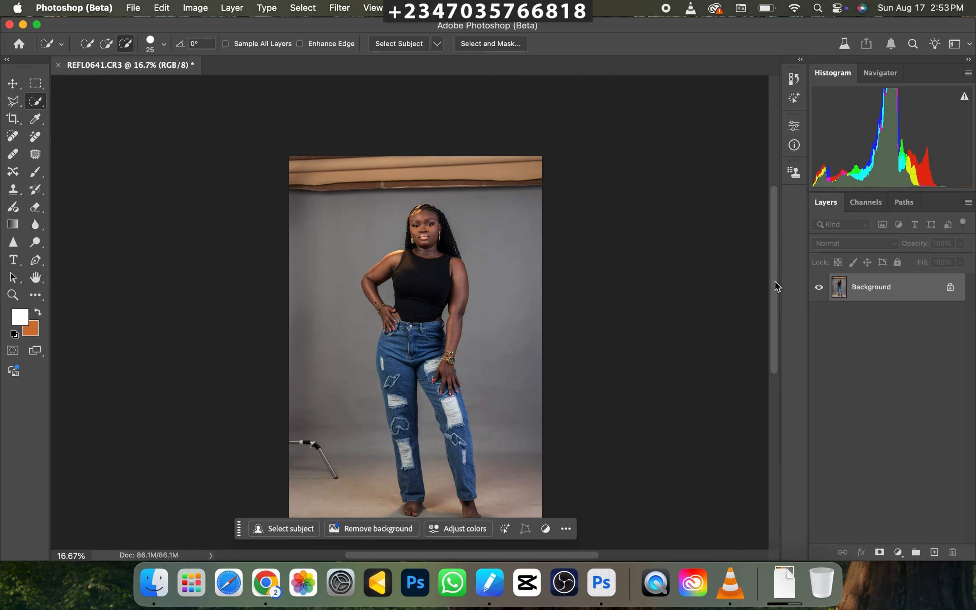
key("super+plus")
key("super+minus")
key("super+plus")
key("super+minus")
key("super+minus")
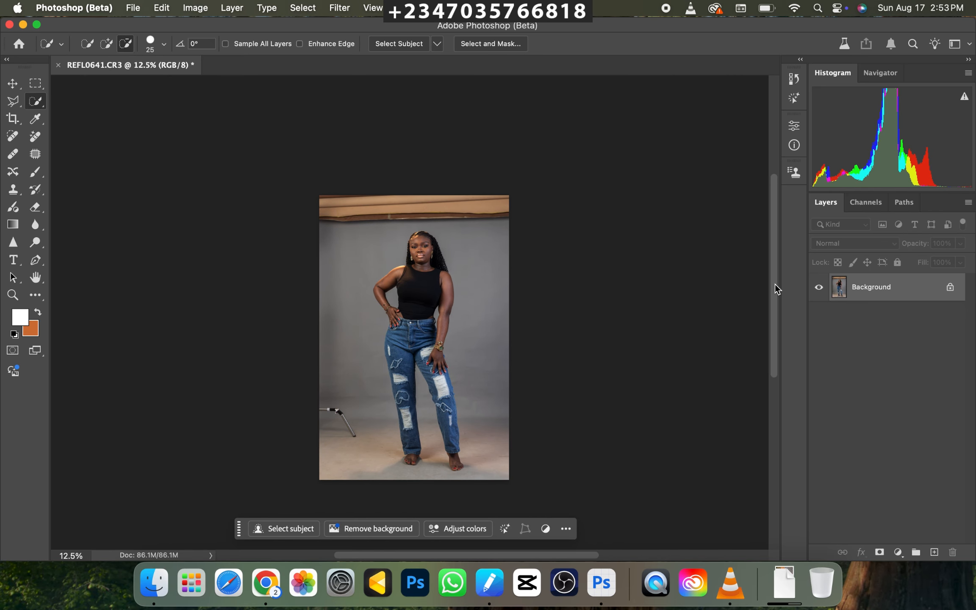
key("super+j")
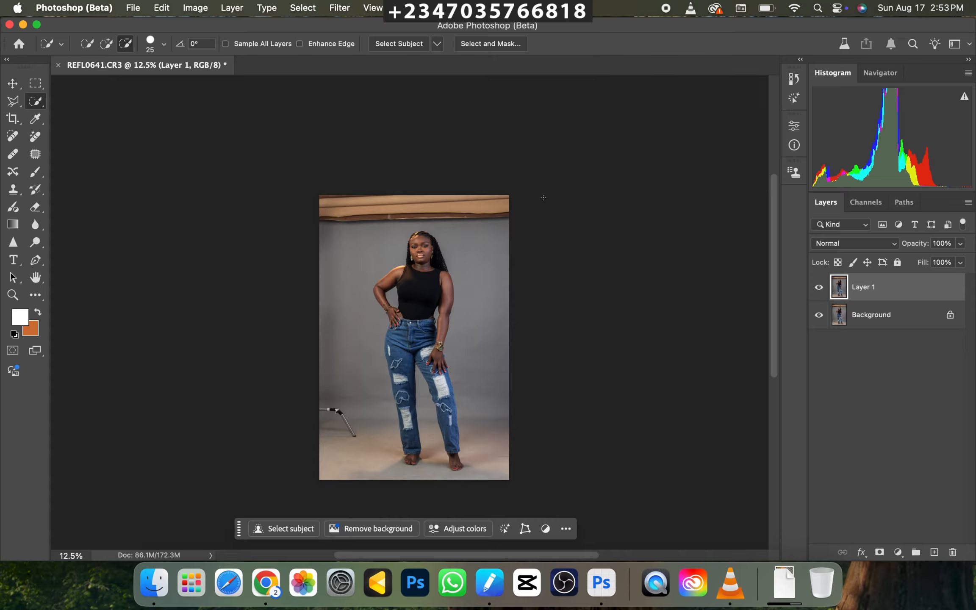
Set up a crop frame with the 4:5 (8:10) ratio and enlarge it beyond the photo on all sides.
scroll(501, 246, "down", 1)
scroll(587, 315, "up", 1)
scroll(530, 252, "down", 1)
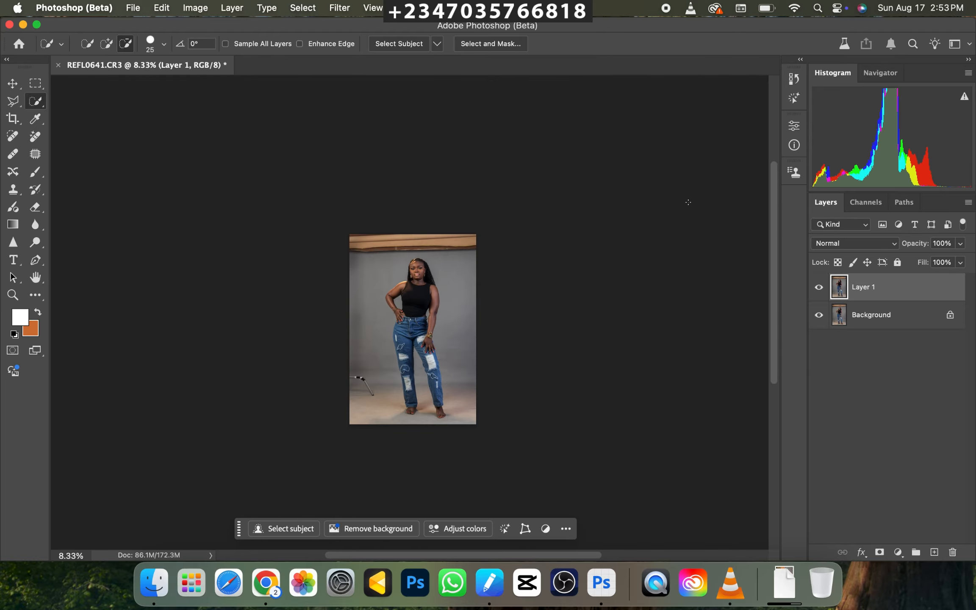
key("c")
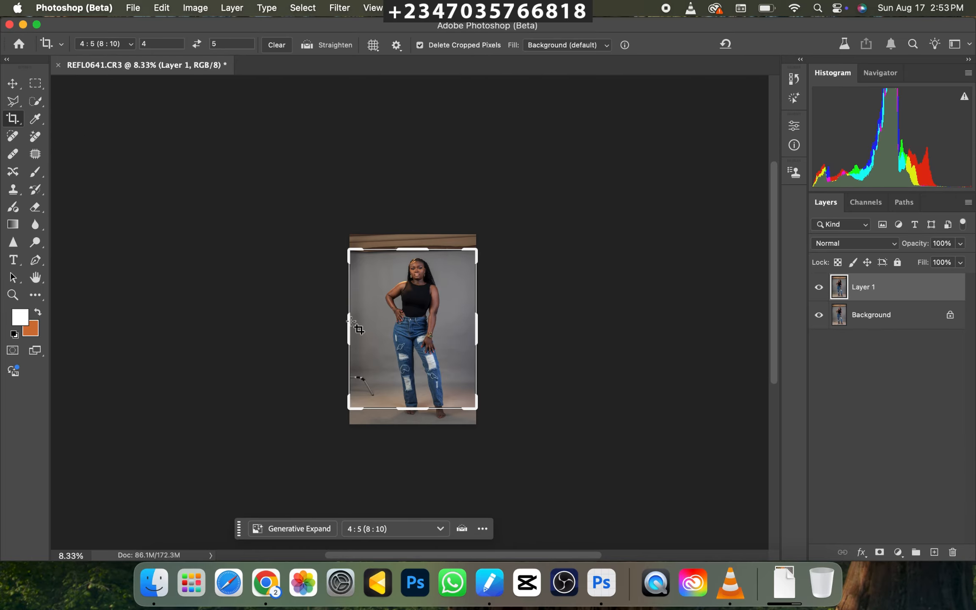
left_click(131, 49)
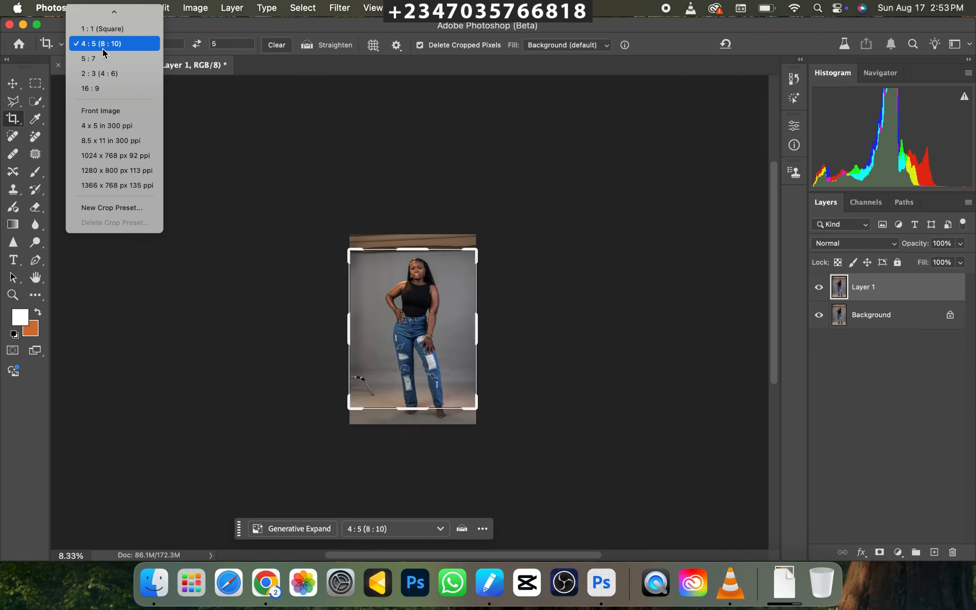
left_click(111, 44)
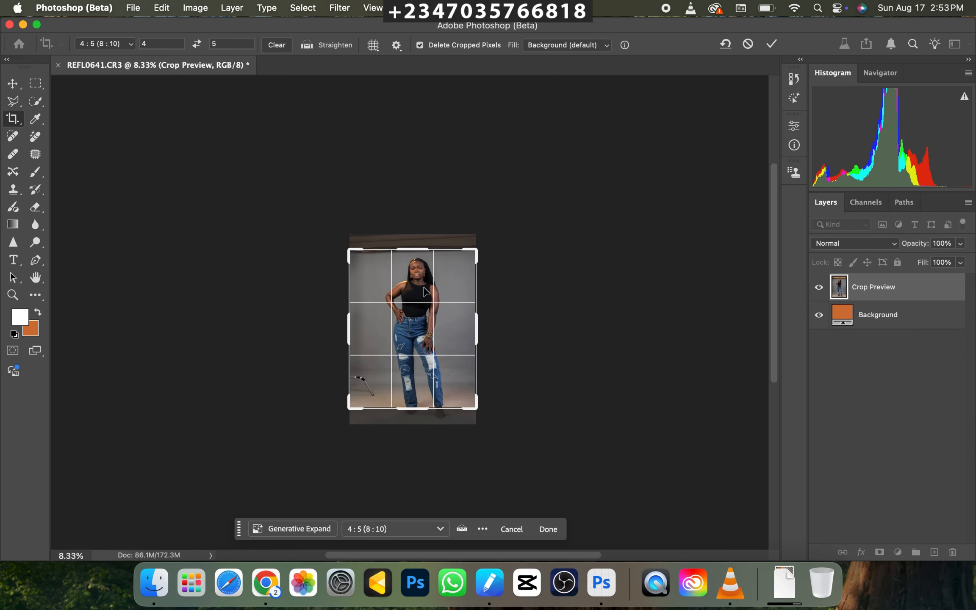
left_click_drag(475, 417, 482, 417)
left_click_drag(343, 248, 330, 229)
left_click_drag(496, 429, 502, 444)
Reposition the photo slightly left and downward inside the enlarged crop frame and apply the crop to extend the canvas.
left_click_drag(429, 278, 430, 315)
key("Down")
key("Left")
key("Left")
key("Left")
key("Left")
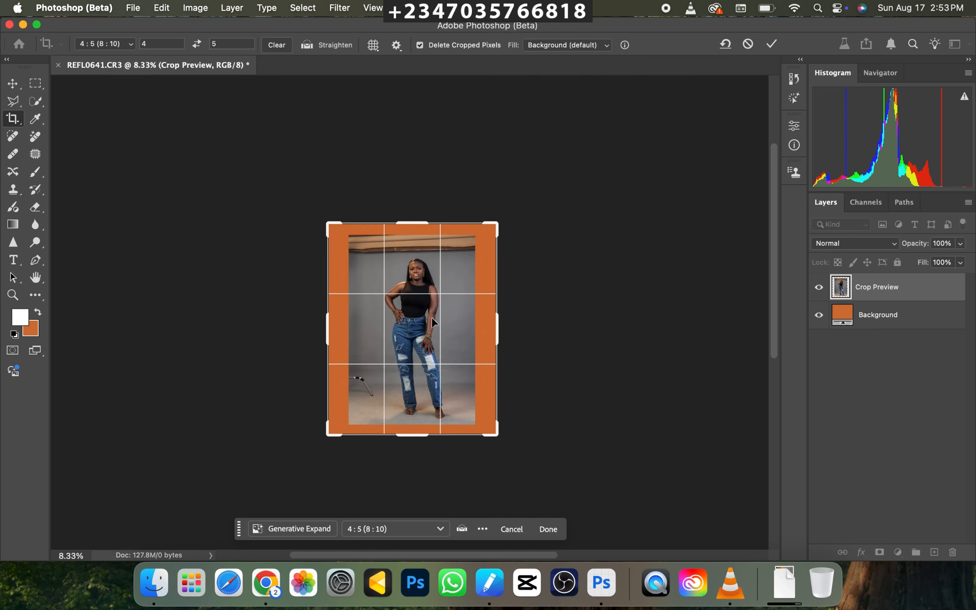
key("Down")
key("Down")
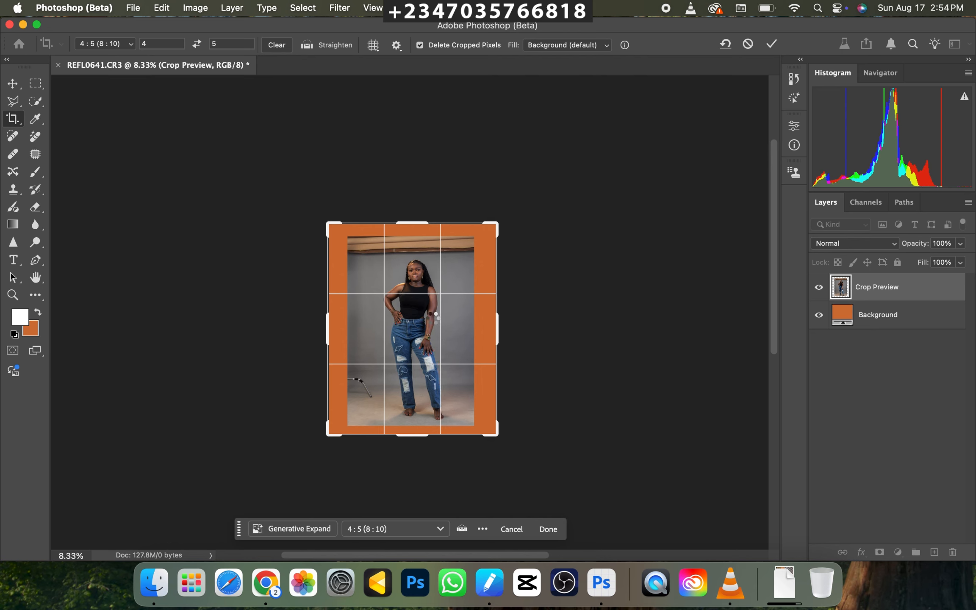
key("Return")
Select the woman on the duplicated layer using Select Subject.
key("super+equal")
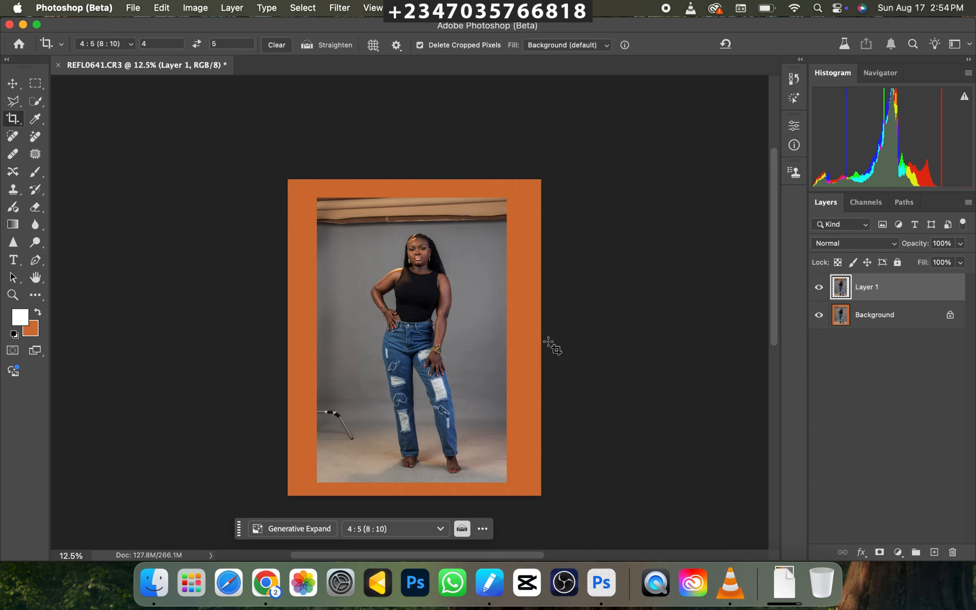
key("super+equal")
key("super+minus")
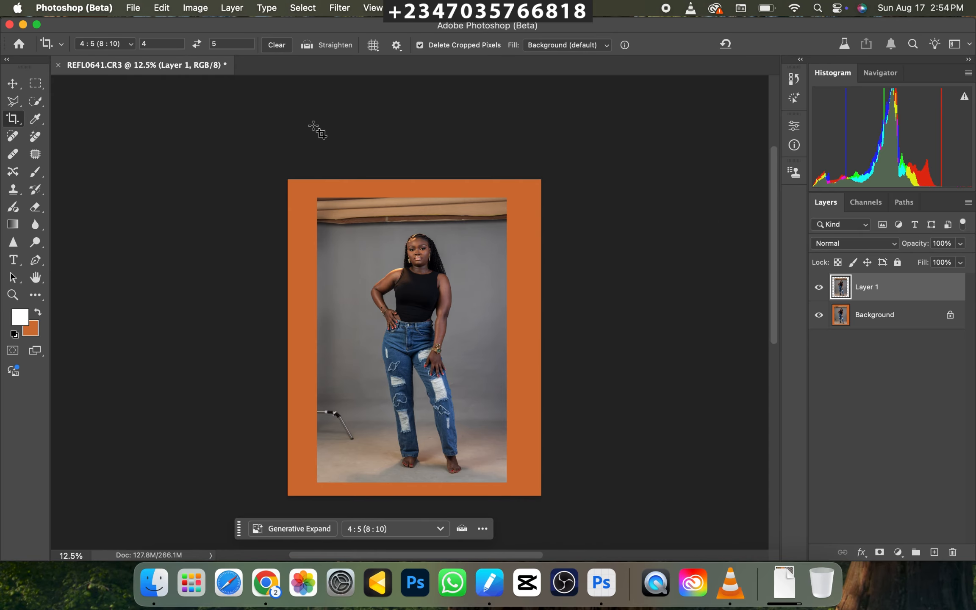
left_click(35, 100)
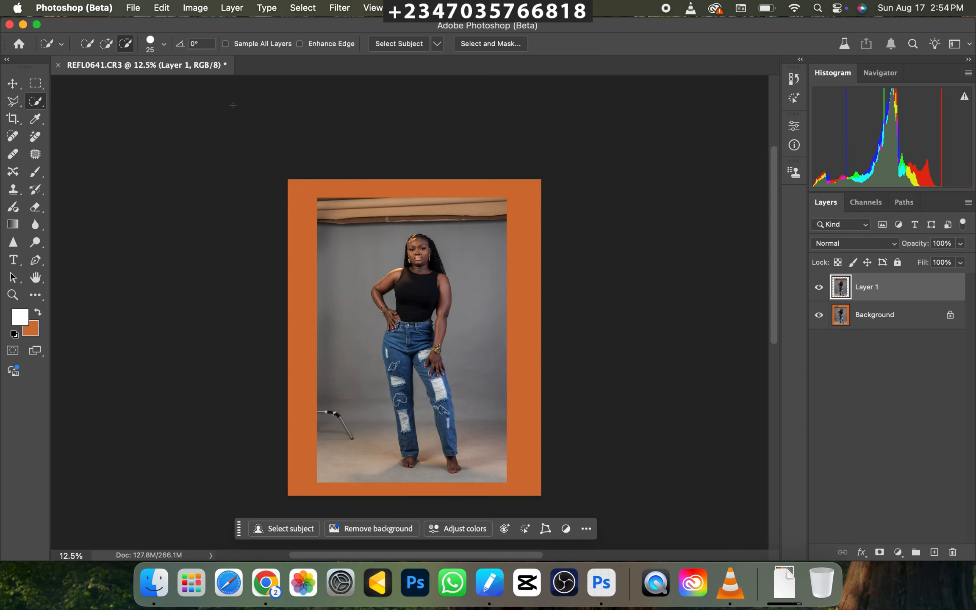
left_click(399, 44)
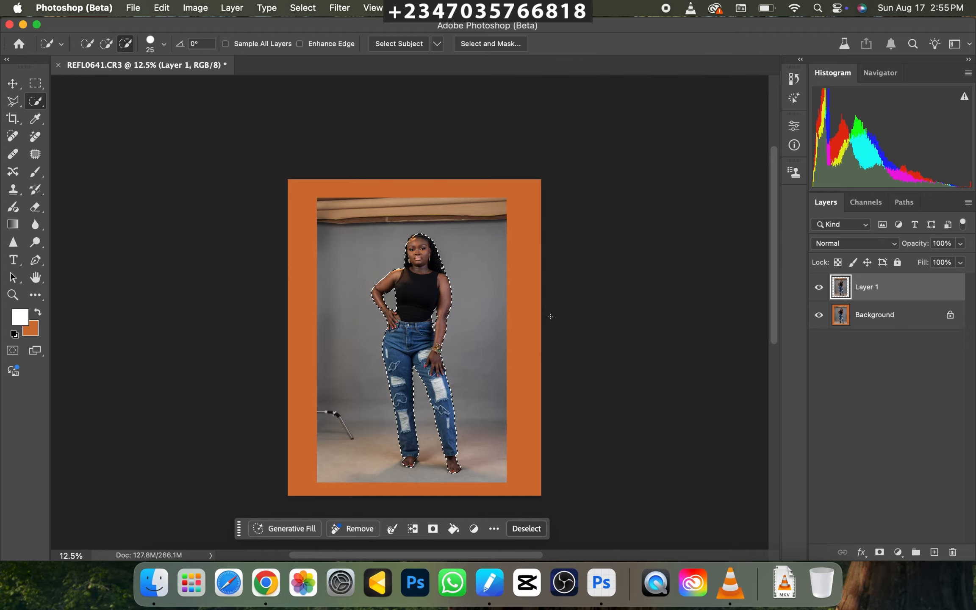
Examine the subject selection's edges closely from the hair down to the feet and back to the waist.
key("super+equal")
key("super+equal")
key("super+equal")
key("super+equal")
key("super+equal")
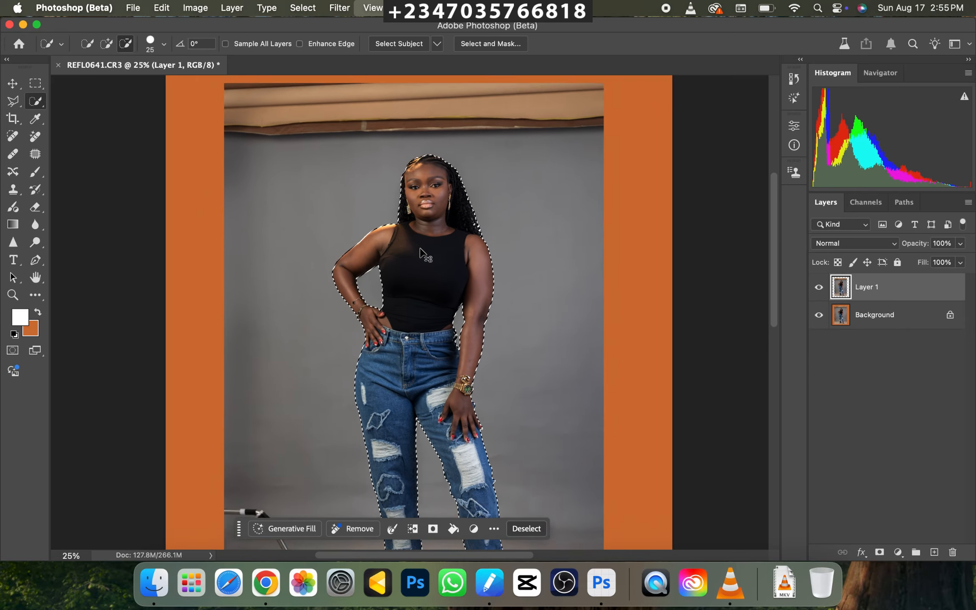
left_click_drag(521, 273, 528, 403)
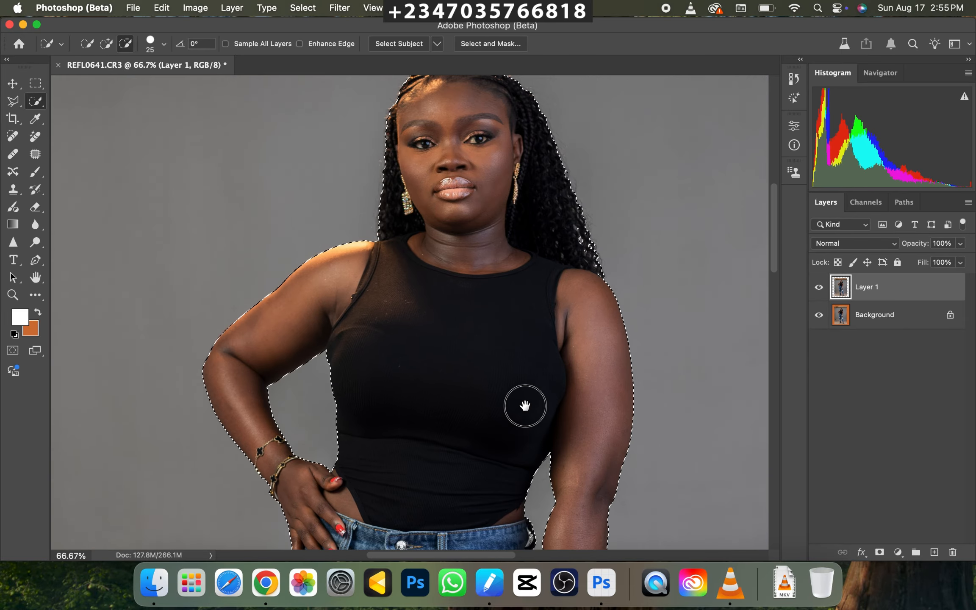
left_click_drag(541, 211, 522, 333)
left_click_drag(537, 417, 543, 140)
left_click_drag(543, 394, 543, 169)
left_click_drag(542, 352, 545, 208)
left_click_drag(547, 371, 538, 277)
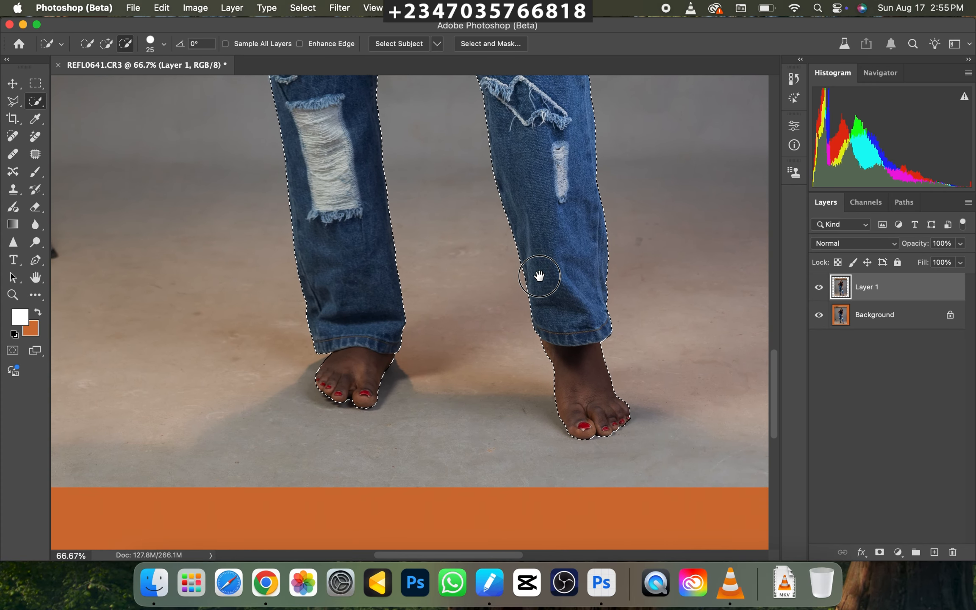
left_click_drag(531, 227, 540, 351)
left_click_drag(537, 292, 538, 327)
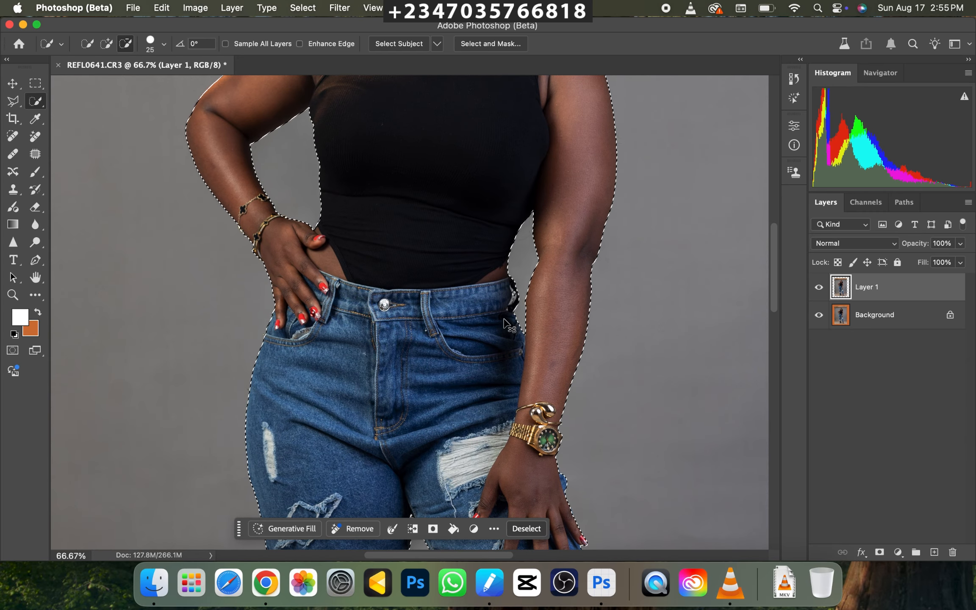
Subtract the small gap behind the waistband's belt loop beside the hanging arm from the selection with the Polygonal Lasso.
key("super+equal")
key("super+equal")
left_click_drag(629, 273, 546, 308)
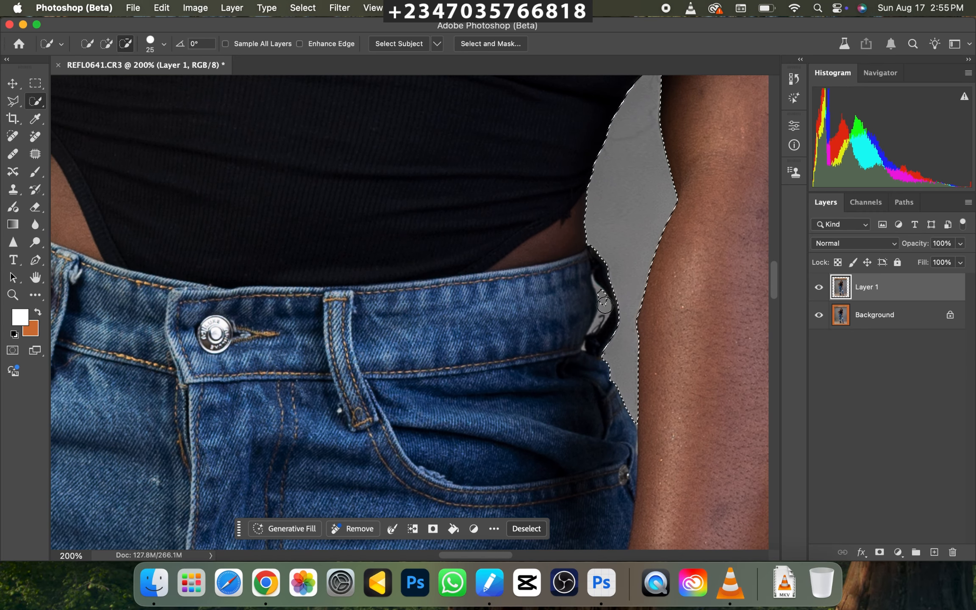
left_click(13, 102)
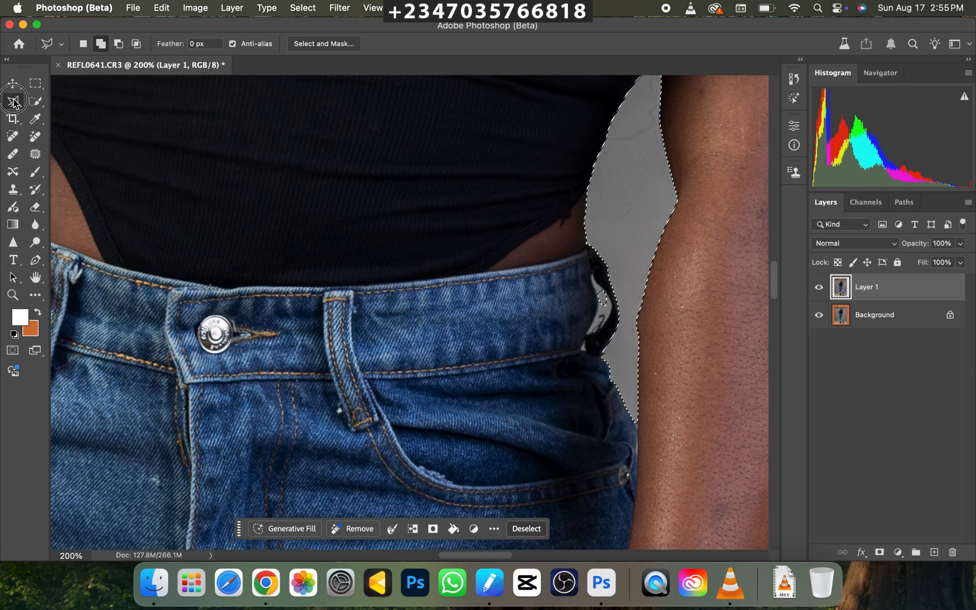
left_click(118, 43)
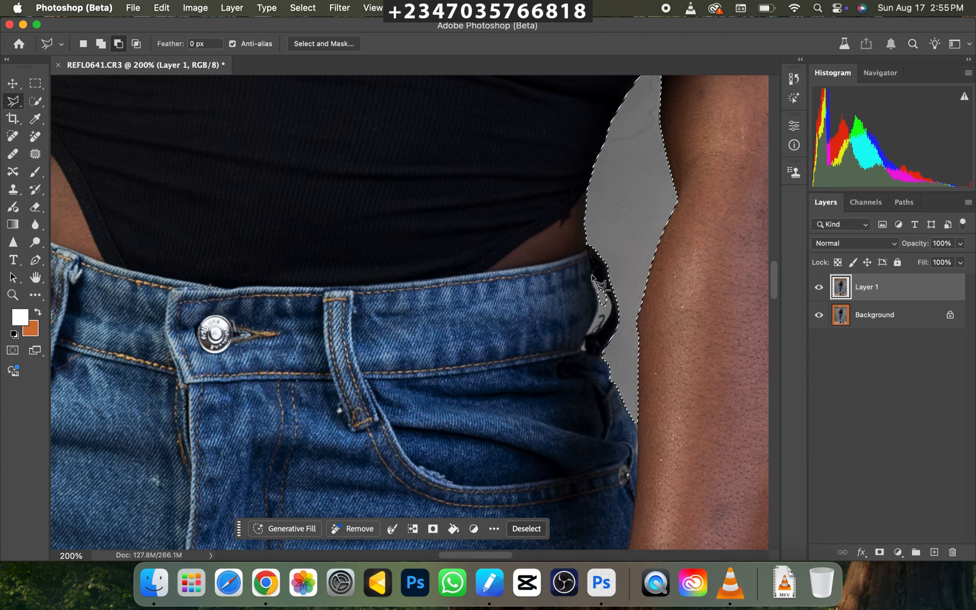
mouse_move(593, 276)
left_mouse_down()
mouse_move(614, 318)
mouse_move(590, 336)
mouse_move(600, 314)
mouse_move(593, 279)
left_mouse_up()
key("super+minus")
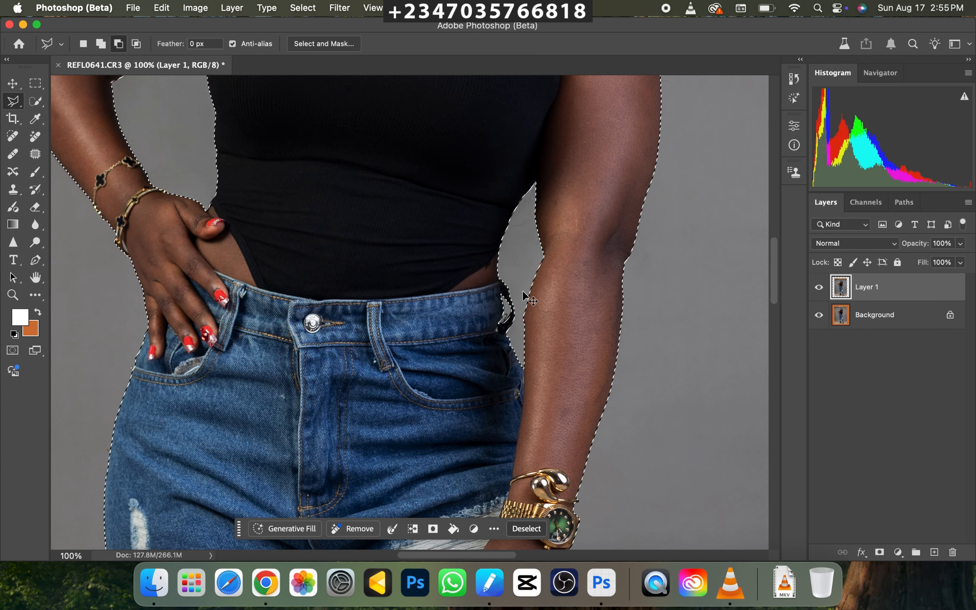
key("super+minus")
key("super+minus")
key("super+minus")
key("super+minus")
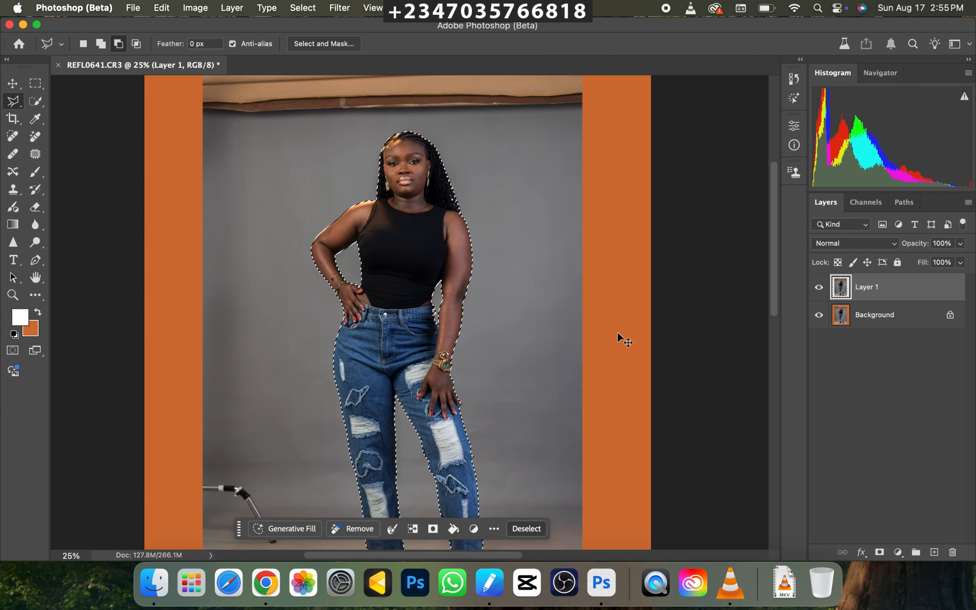
key("super+plus")
key("super+minus")
Set Select Subject and Remove Background processing to Cloud (Detailed results) in the Image Processing preferences.
key("super+k")
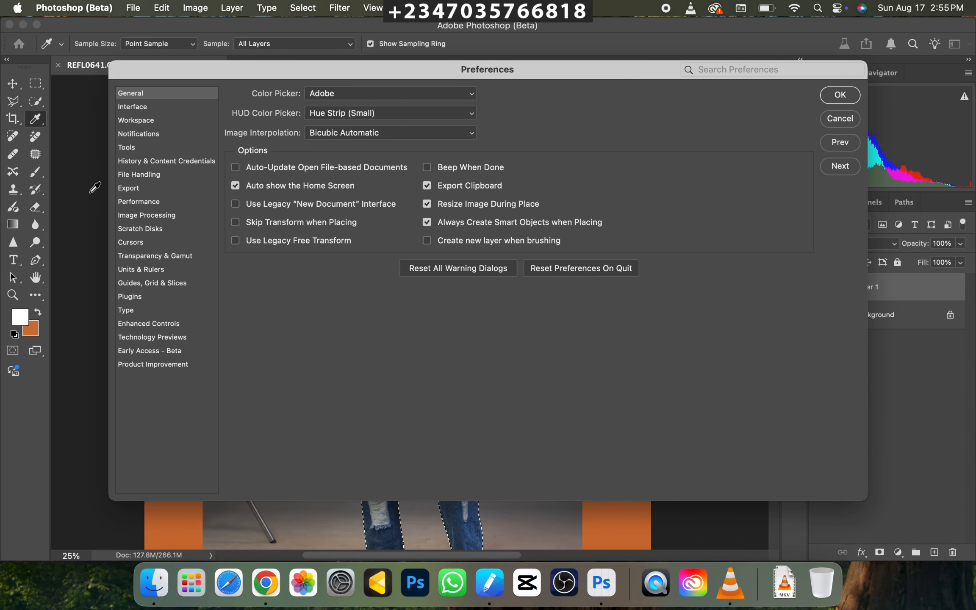
left_click(144, 216)
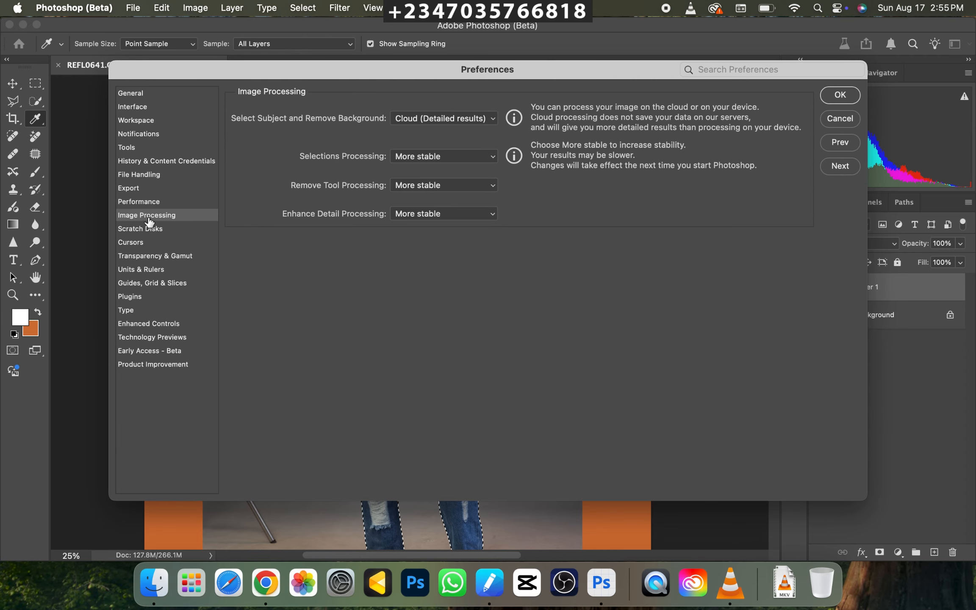
left_click(444, 118)
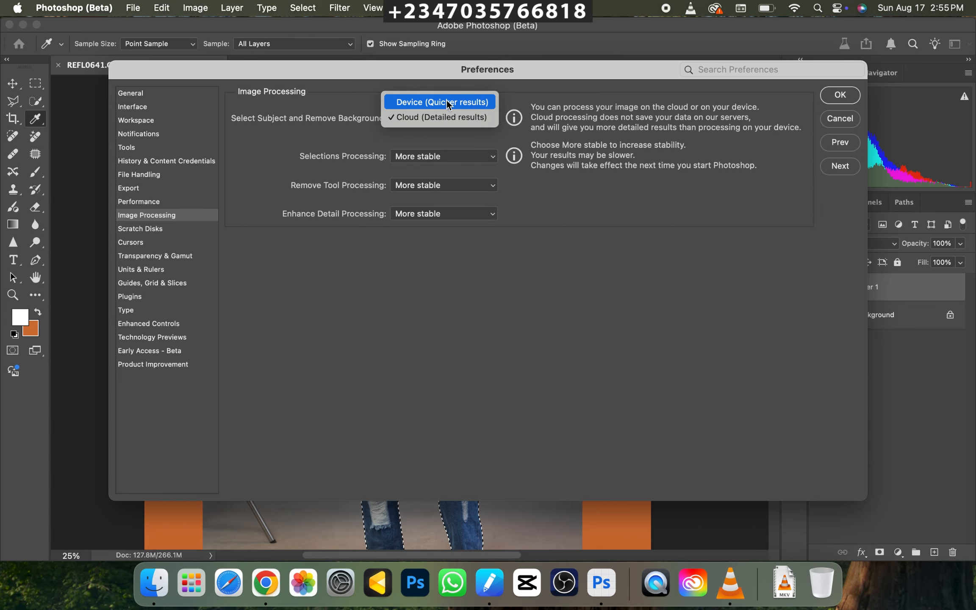
left_click(413, 128)
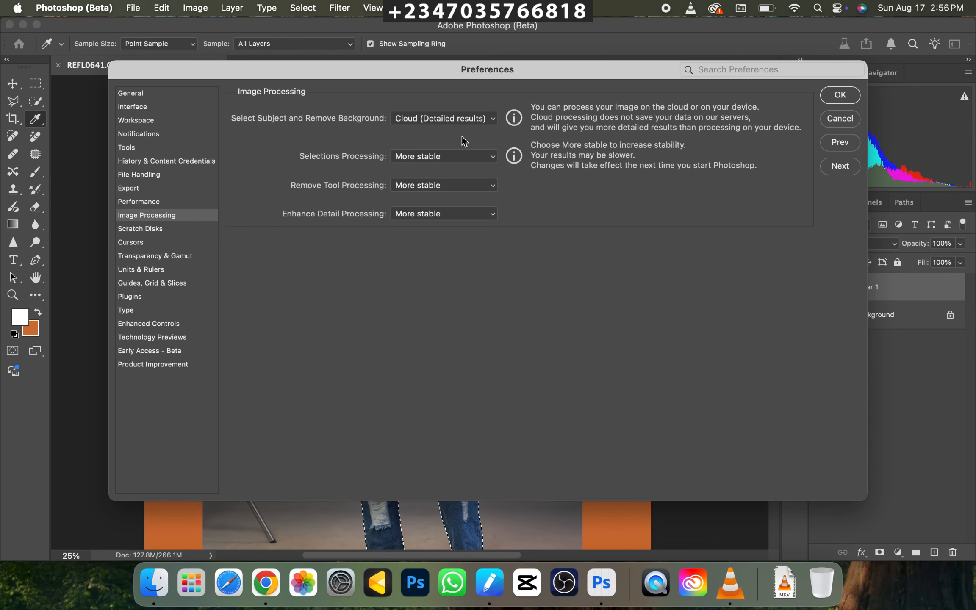
left_click(839, 95)
Add a layer mask to the duplicated layer from the subject selection.
key("l")
key("super+minus")
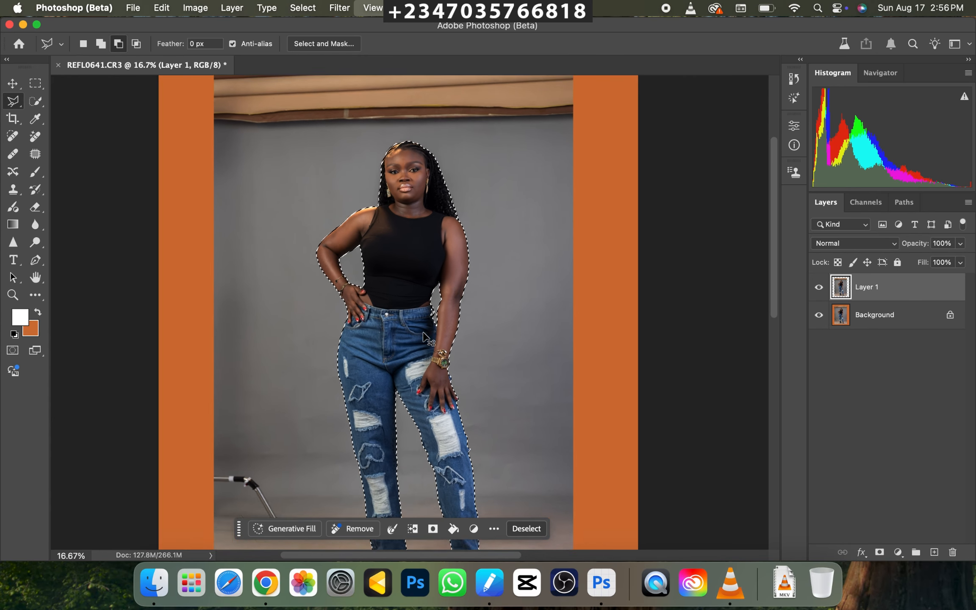
scroll(424, 335, "up", 2)
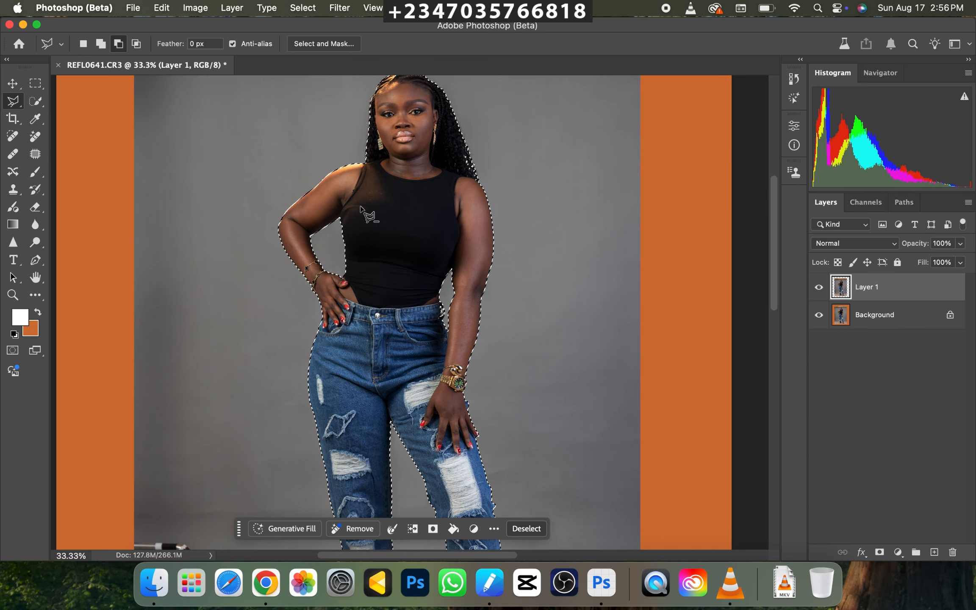
key("super+minus")
key("super+minus")
key("super+plus")
key("super+minus")
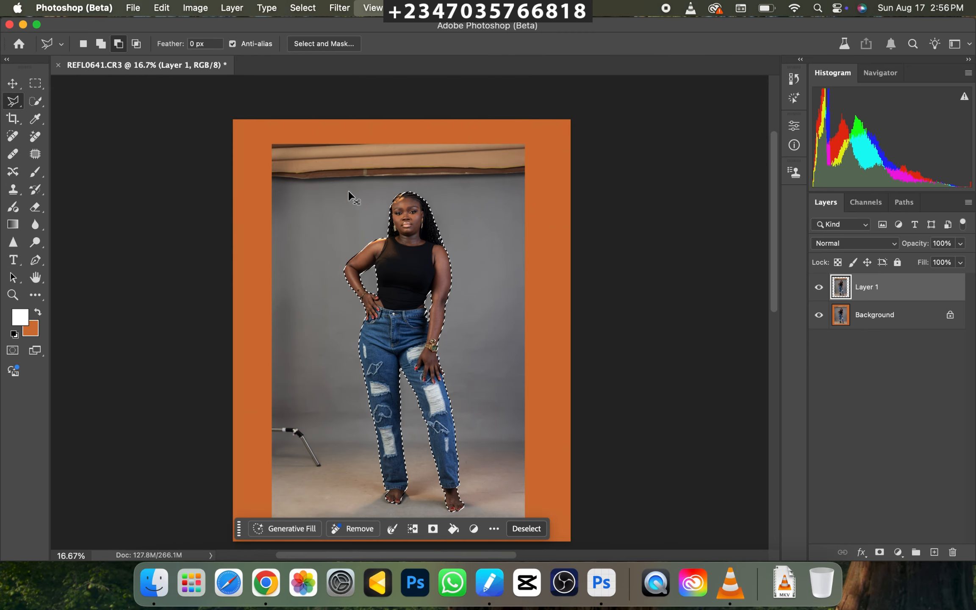
key("super+minus")
key("super+plus")
left_click(879, 551)
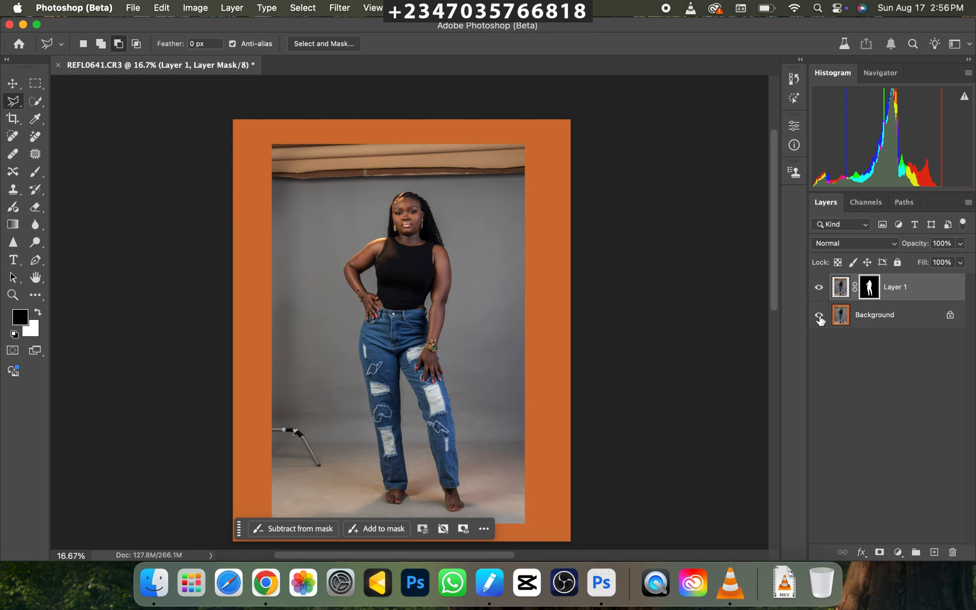
Hide the Background layer to check the masked cutout, show it again, and make it the active layer.
key("super+minus")
key("super+plus")
key("super+minus")
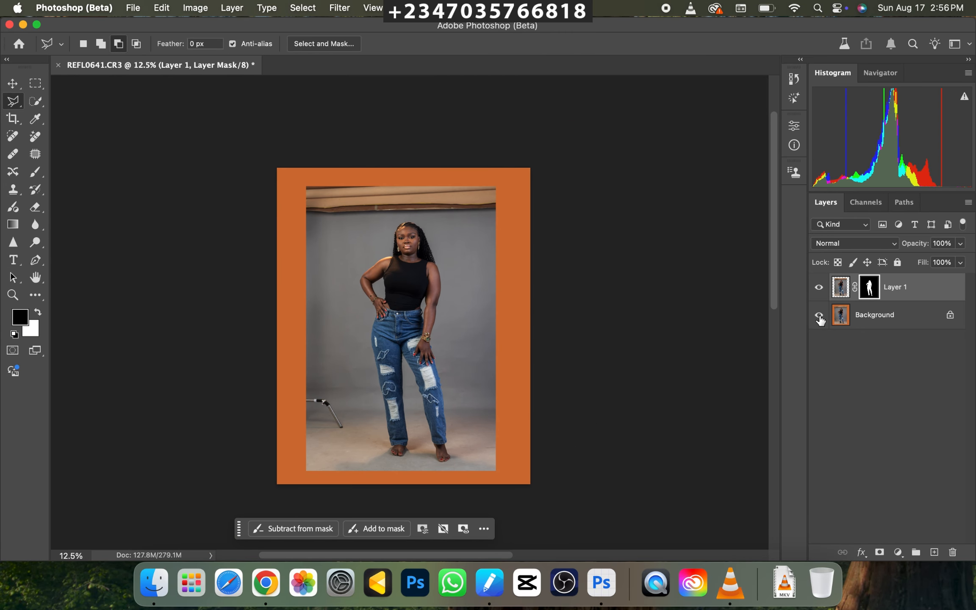
left_click(818, 315)
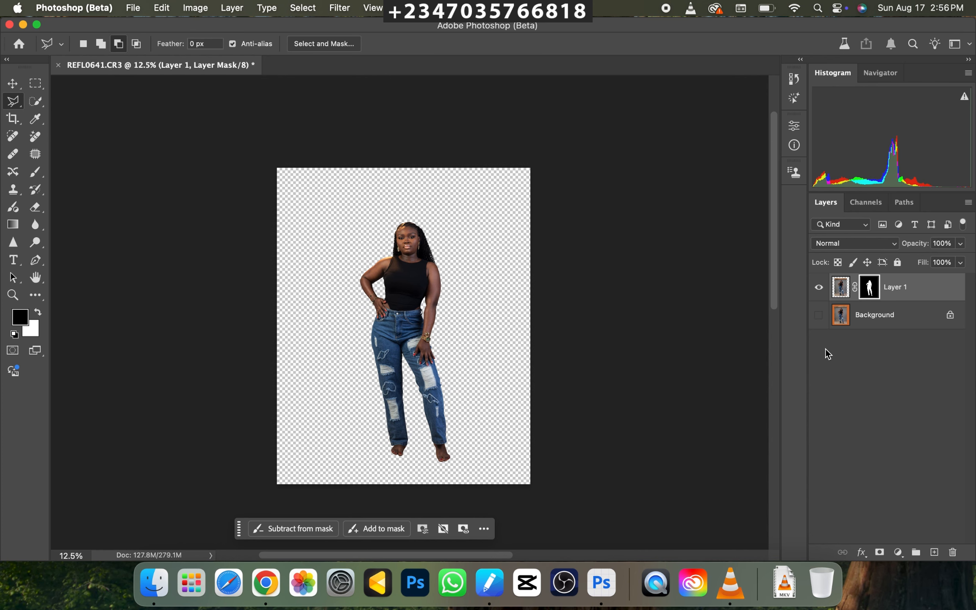
key("super+plus")
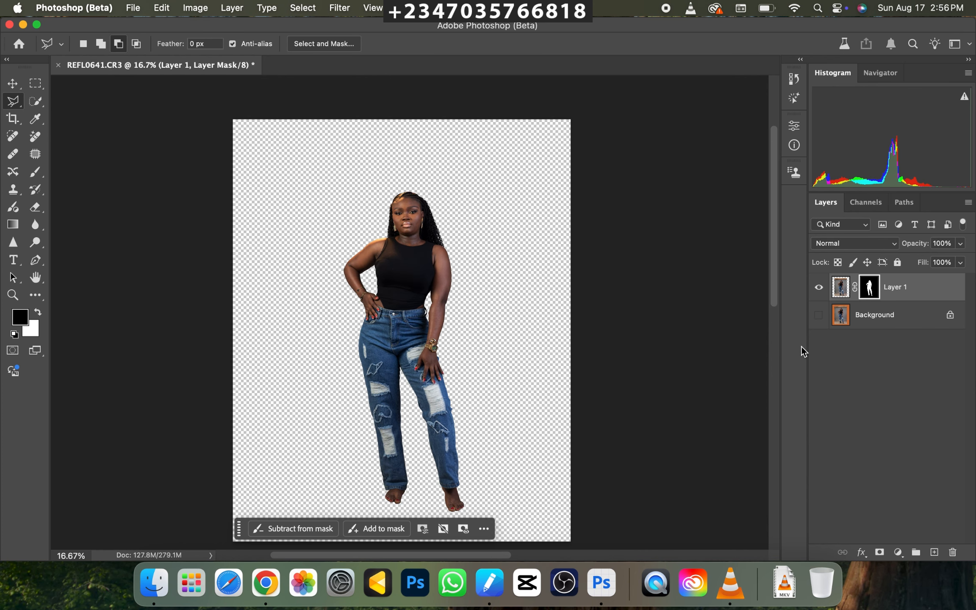
key("super+minus")
left_click(818, 315)
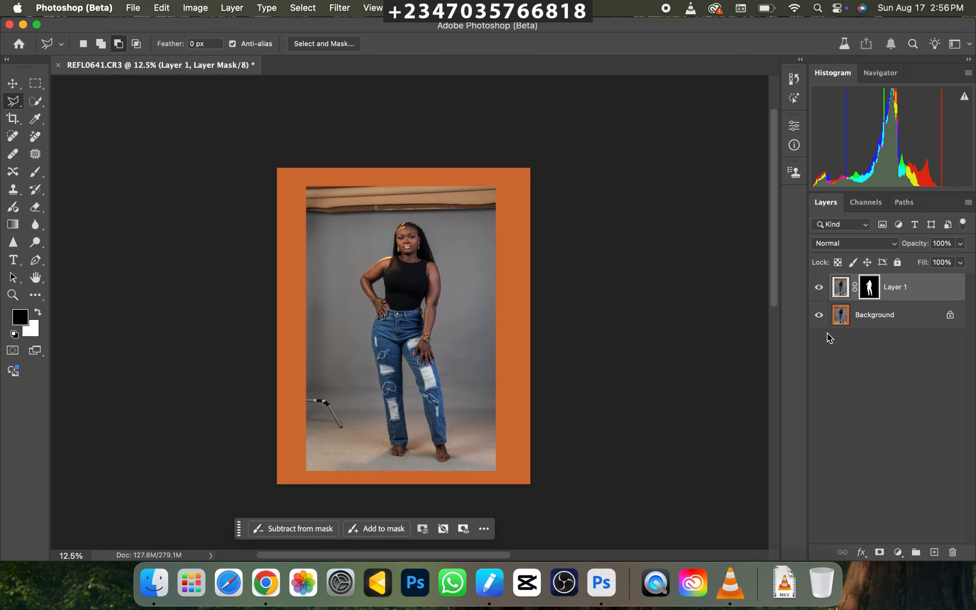
left_click(889, 328)
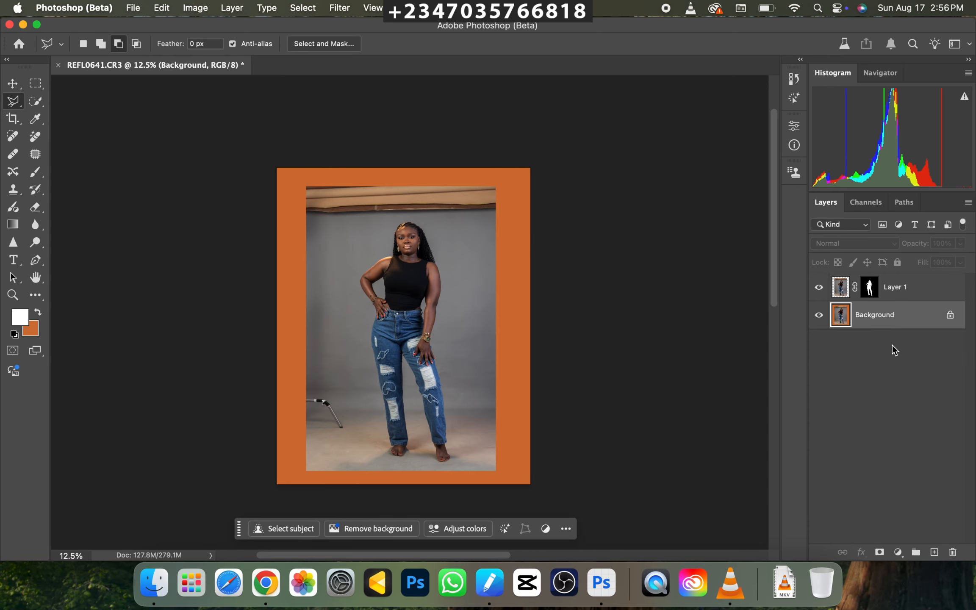
Duplicate the Background layer and load the top layer's subject mask as a selection on the copy.
key("super+j")
key("super+plus")
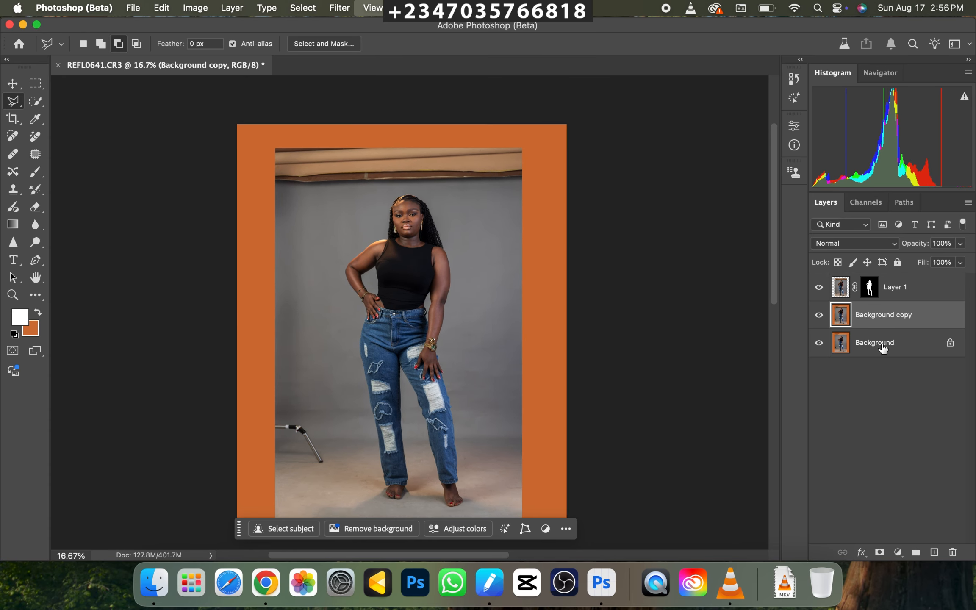
key("super+minus")
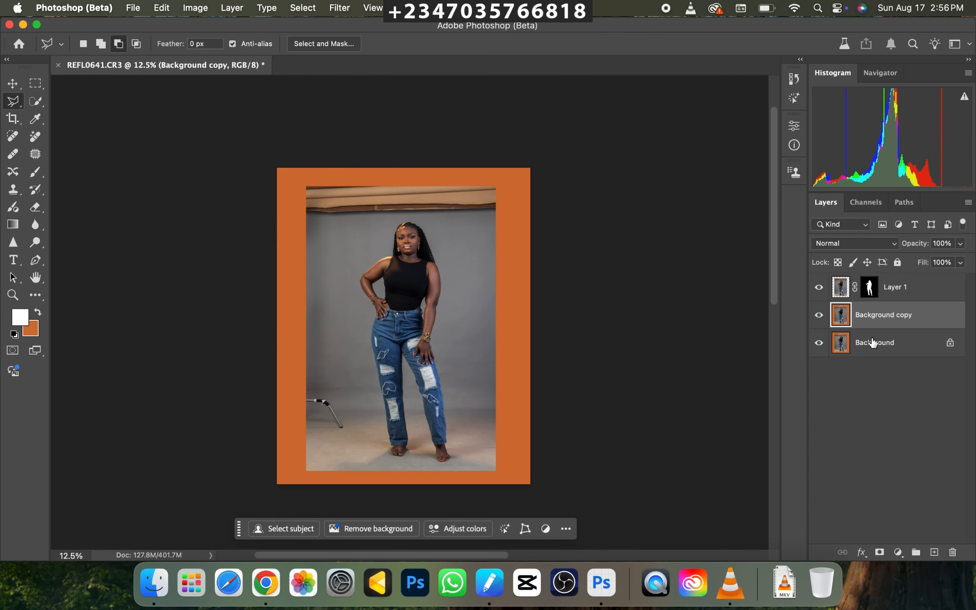
left_click(868, 287, "super")
key("super+plus")
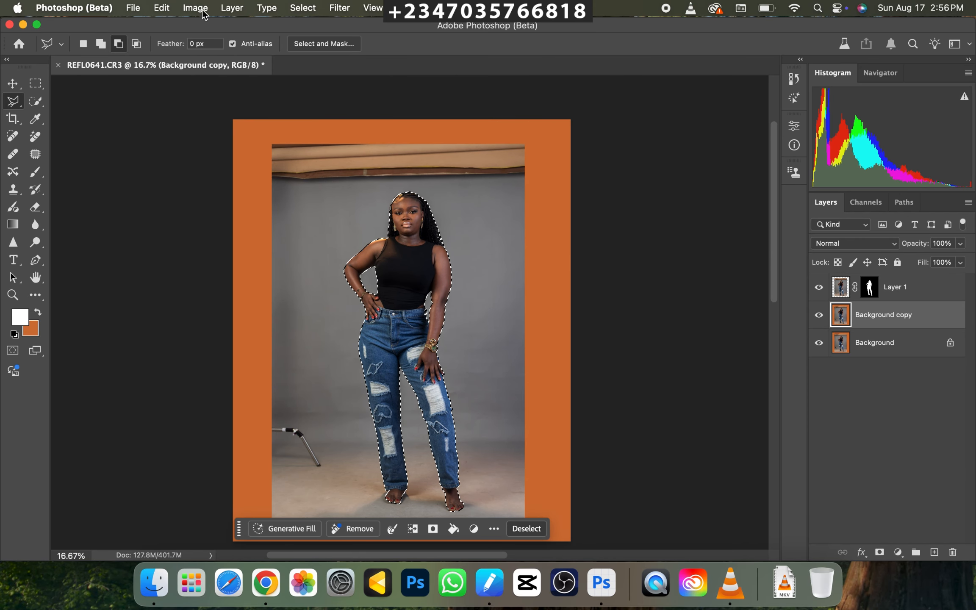
Expand the subject selection by 7 pixels.
left_click(311, 12)
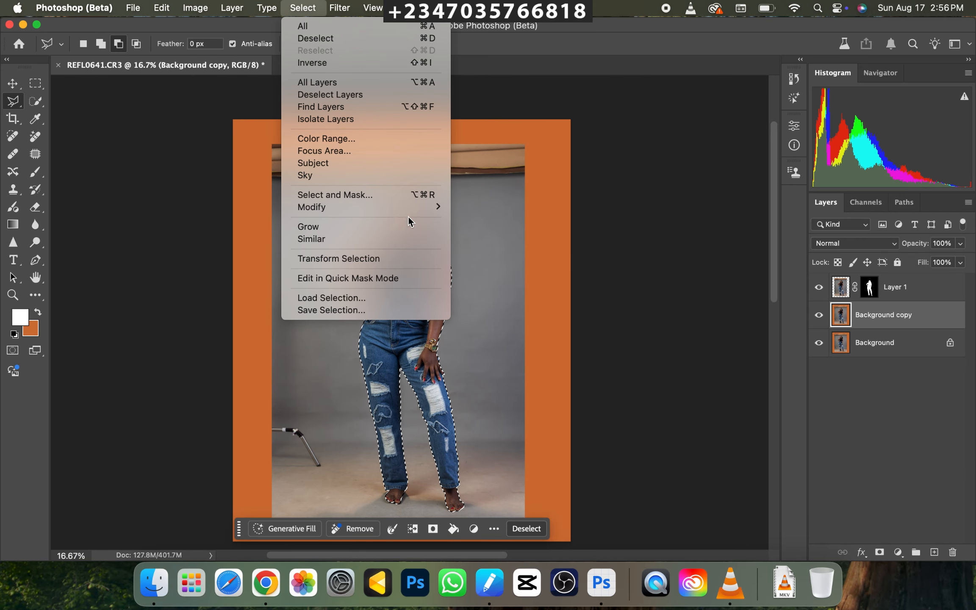
mouse_move(409, 215)
left_click(482, 232)
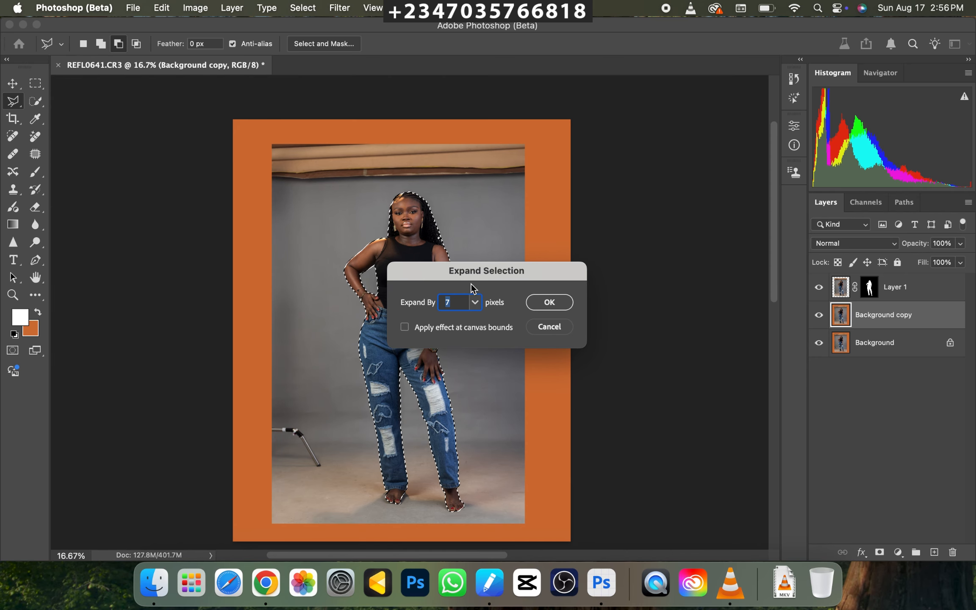
type("8")
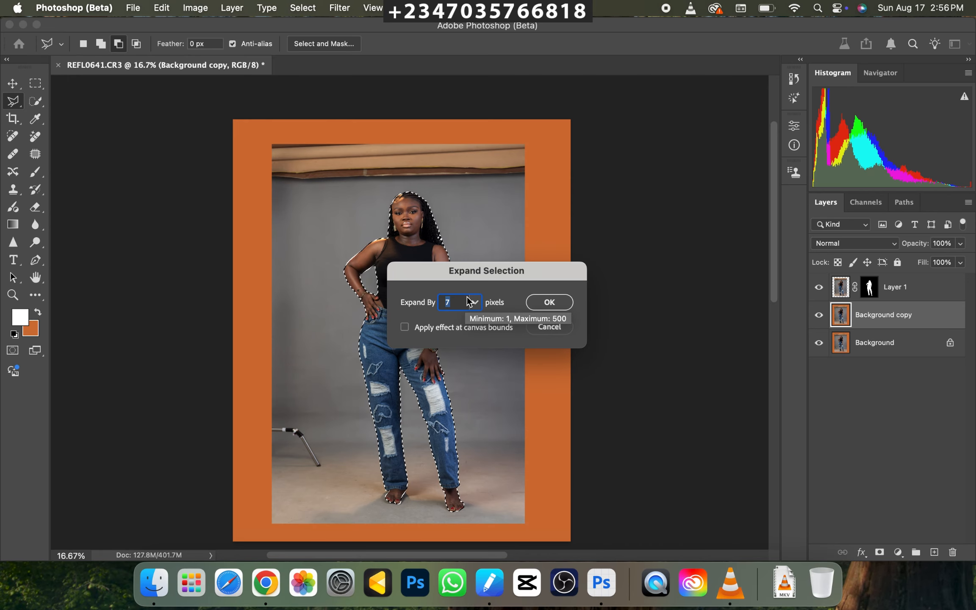
key("Return")
Examine the expanded selection's edge around the hanging arm, the waist gap and the belt loop.
key("super+equal")
key("super+equal")
key("super+equal")
key("super+equal")
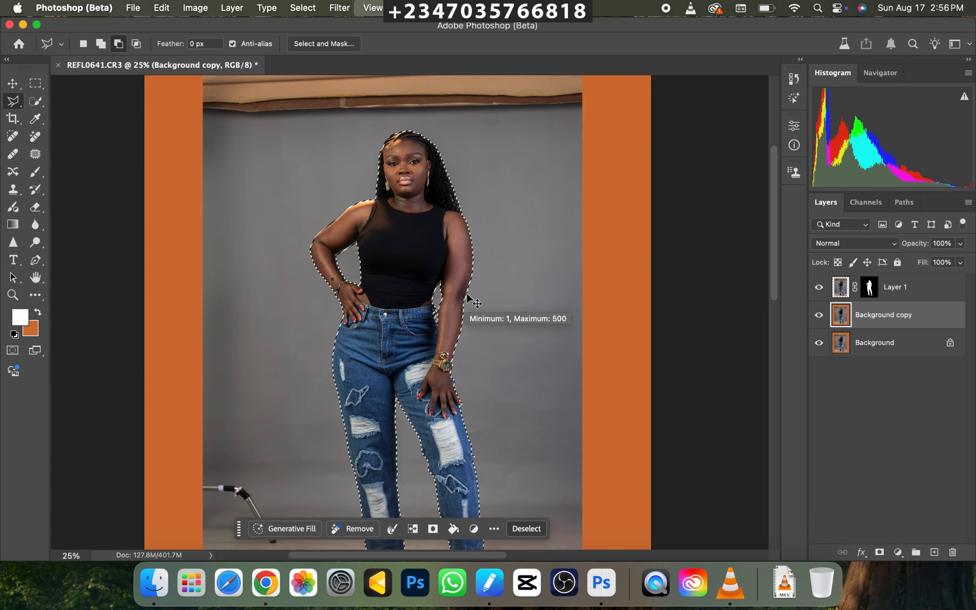
key("super+equal")
key("super+equal")
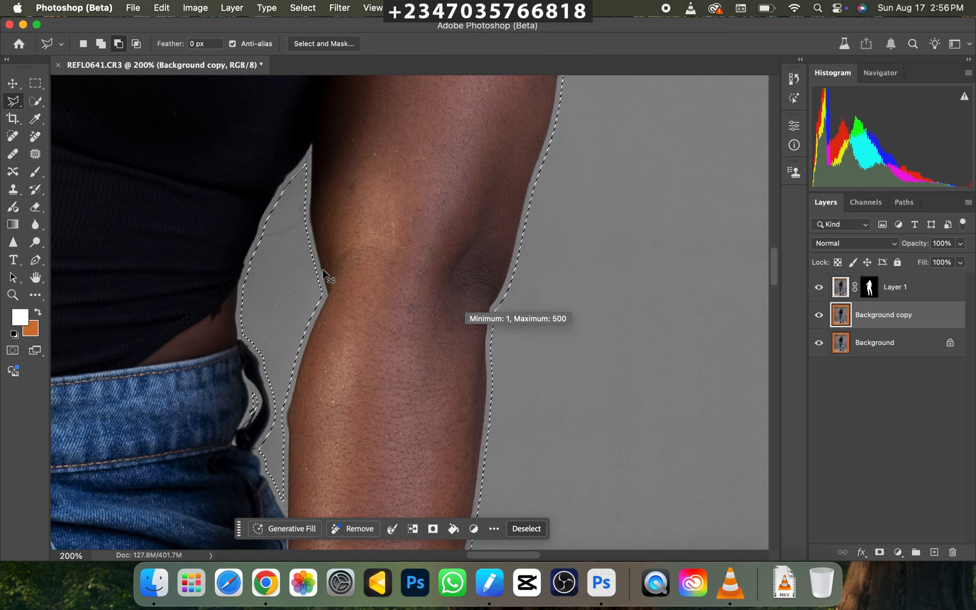
key("super+minus")
key("super+minus")
key("super+minus")
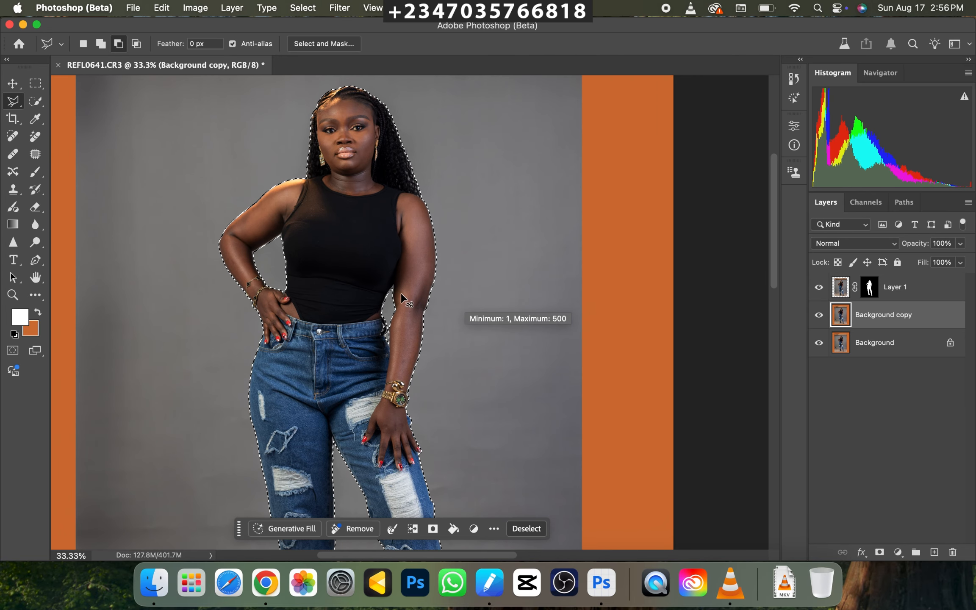
key("super+minus")
key("super+minus")
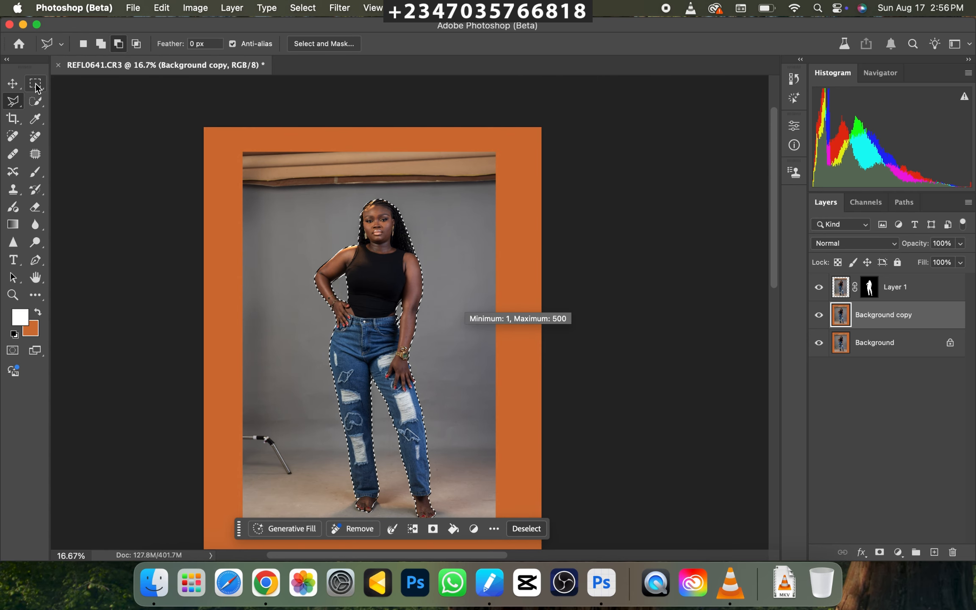
Add the orange border and adjoining backdrop edges along the canvas's top and both sides to the selection with the Rectangular Marquee.
left_click(36, 83)
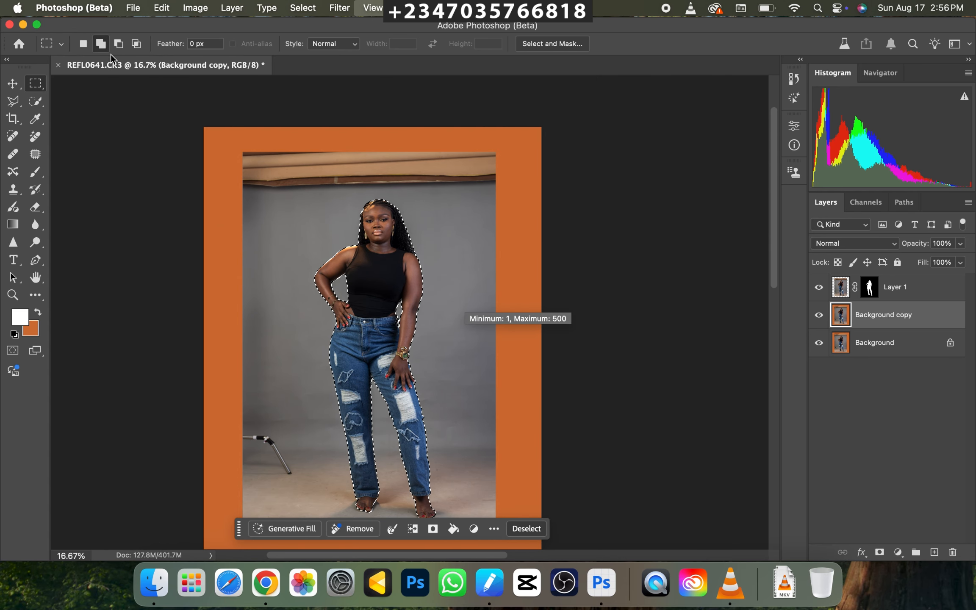
key("super+minus")
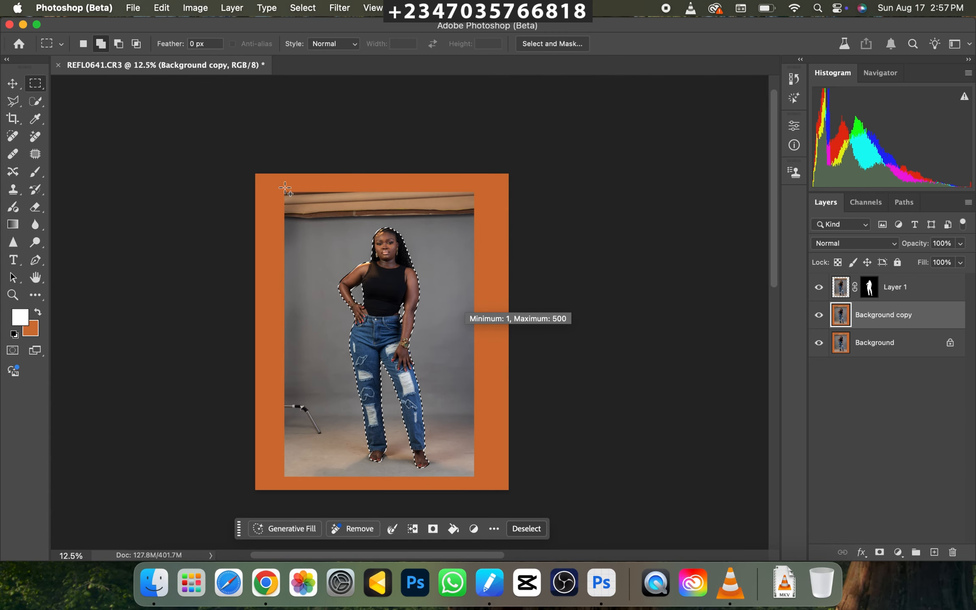
left_click_drag(256, 174, 540, 225)
left_click_drag(469, 221, 641, 506)
left_click_drag(246, 208, 291, 505)
left_click_drag(322, 441, 293, 492)
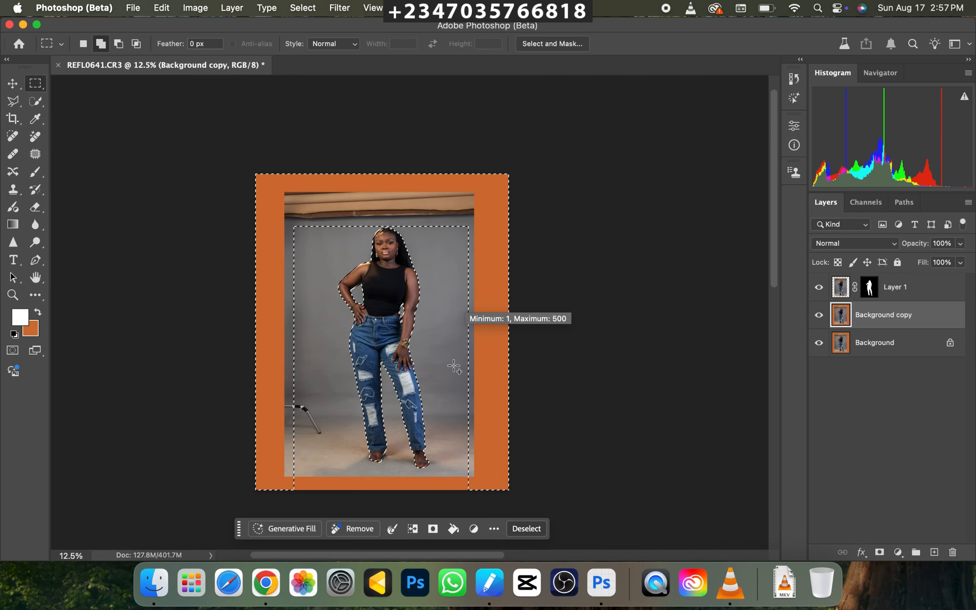
left_click(83, 45)
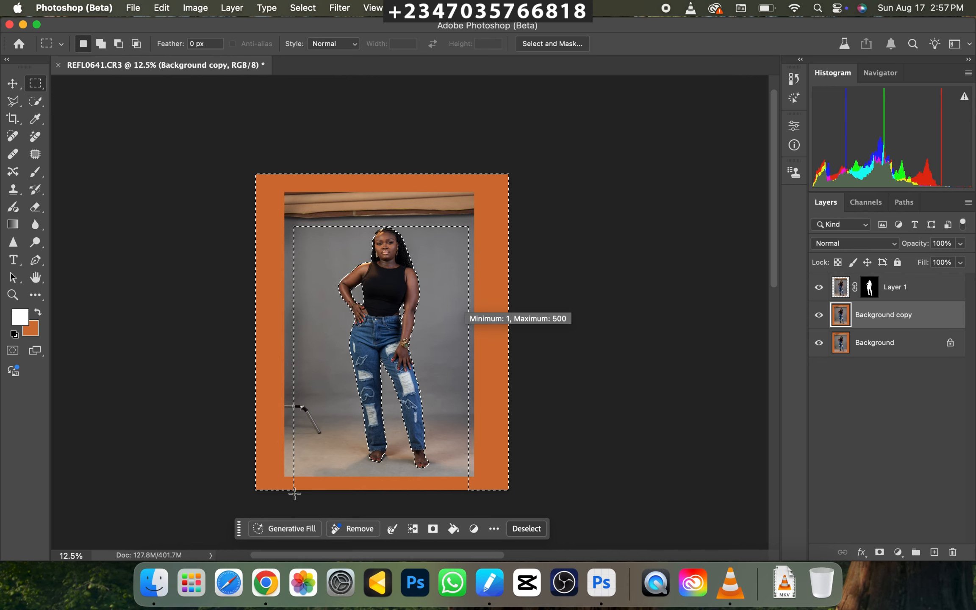
left_click_drag(290, 448, 543, 510)
key("super+z")
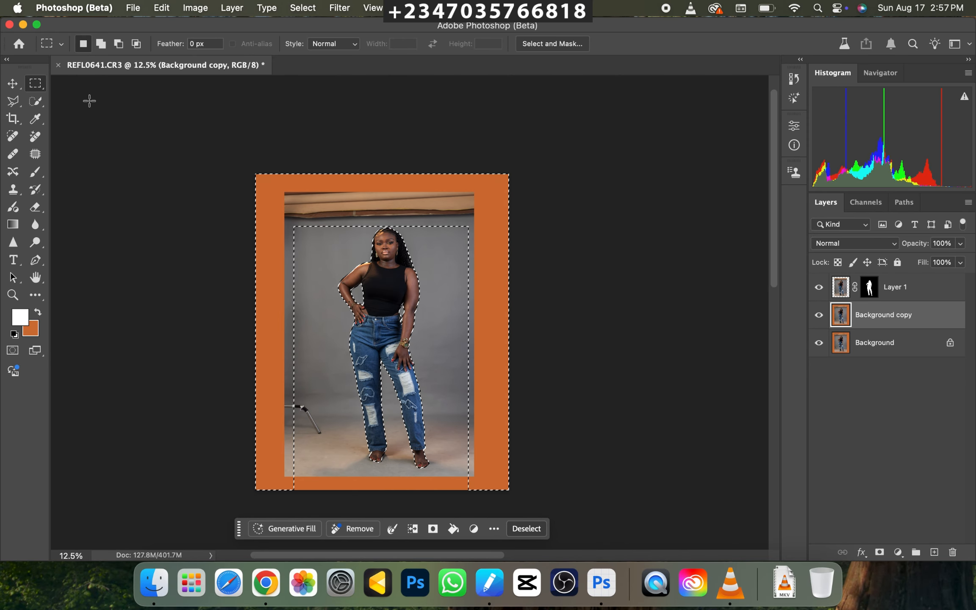
left_click_drag(370, 491, 255, 474)
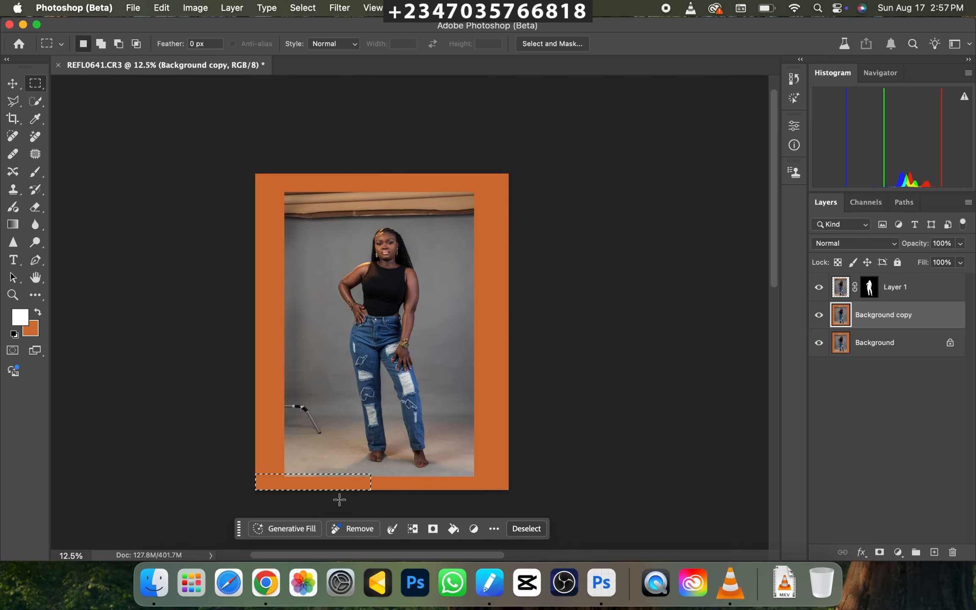
key("super+z")
Add the orange strip along the canvas's lower edge and the area around the light stand's leg to the selection.
left_click(101, 43)
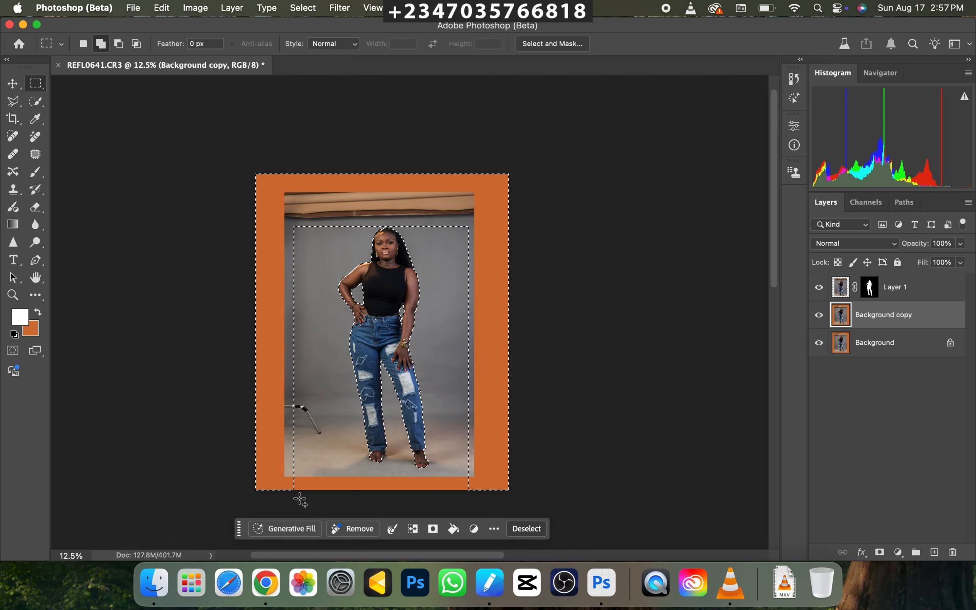
left_click_drag(285, 469, 589, 515)
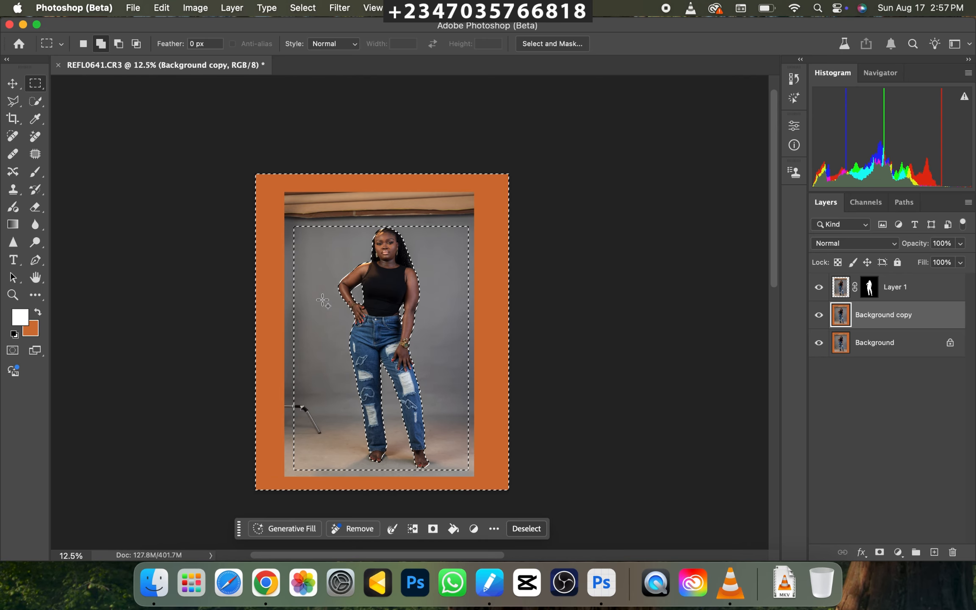
key("super+plus")
key("super+minus")
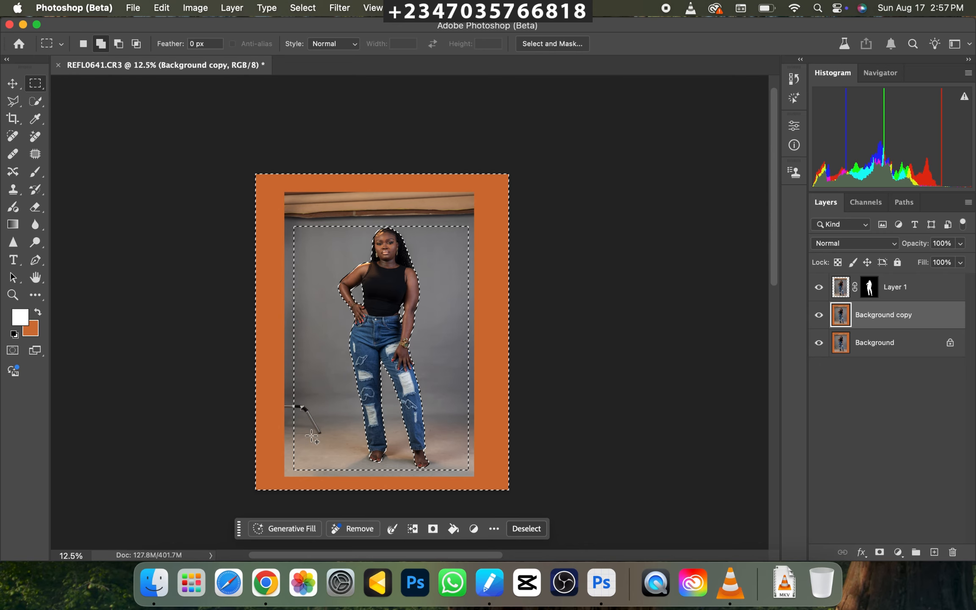
key("super+plus")
key("super+minus")
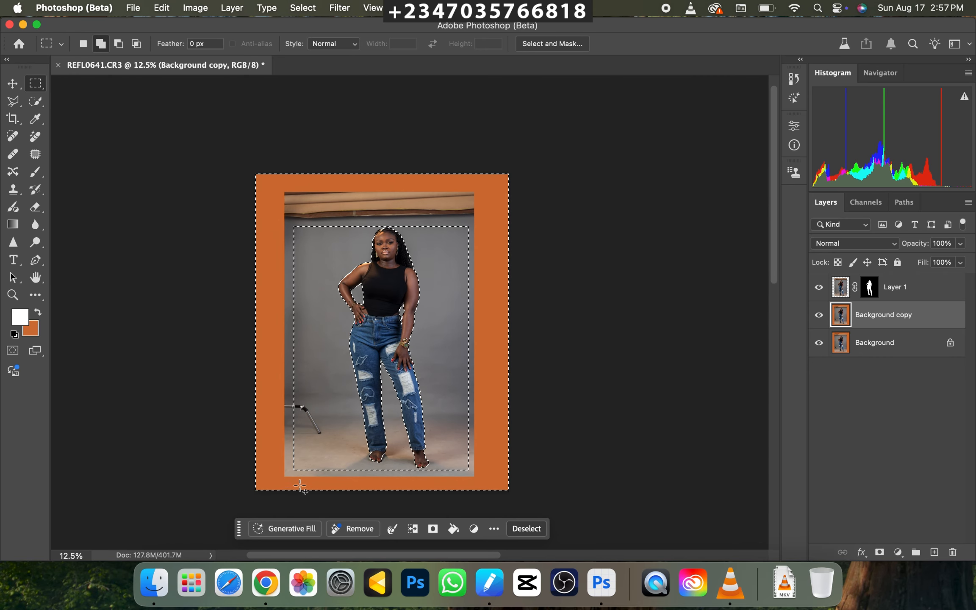
left_click_drag(283, 394, 328, 452)
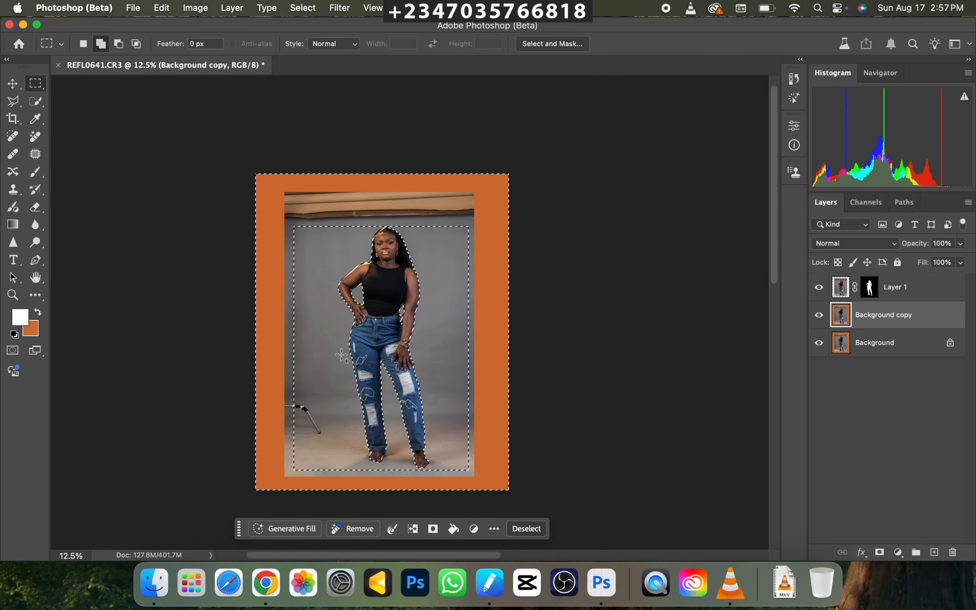
Fill the selection using Content-Aware with Color Adaptation, Normal mode and 100% opacity, and deselect.
right_click(363, 356)
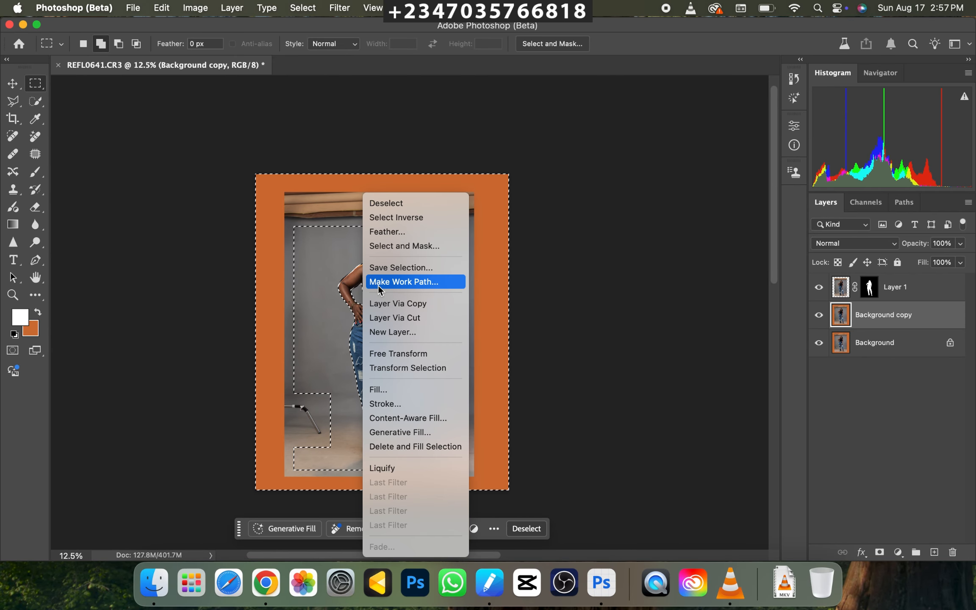
left_click(395, 390)
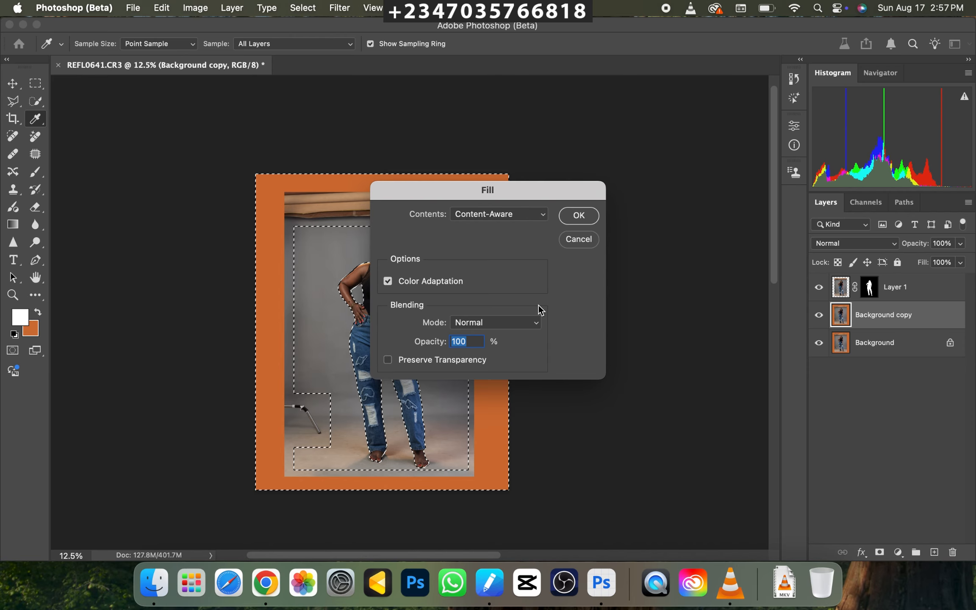
left_click(577, 215)
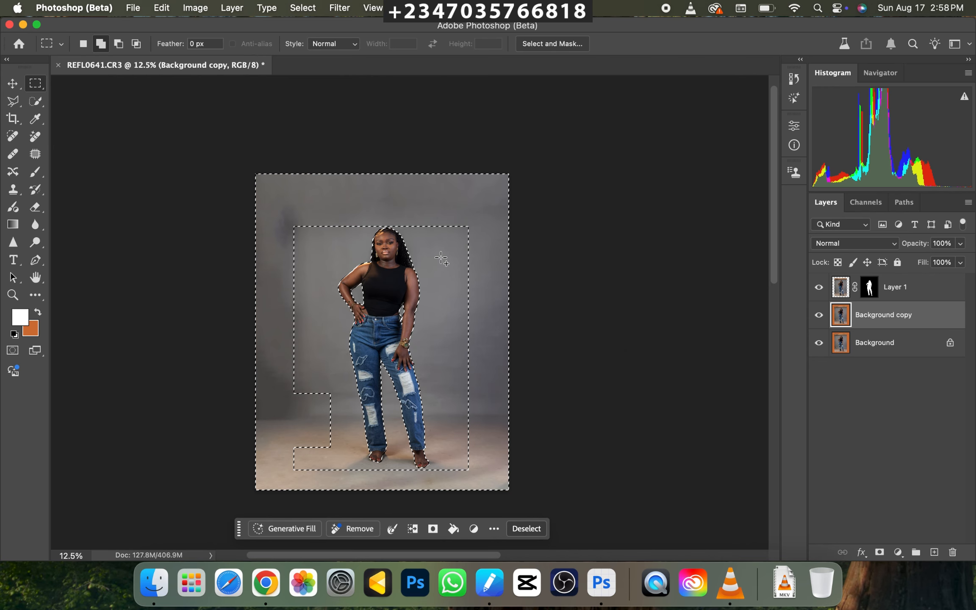
key("super+plus")
key("super+minus")
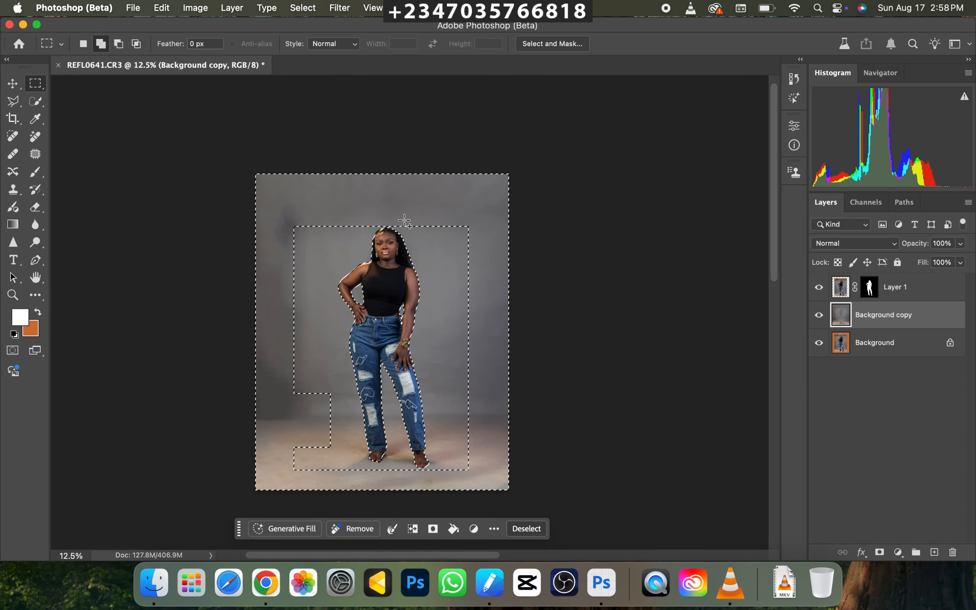
key("super+d")
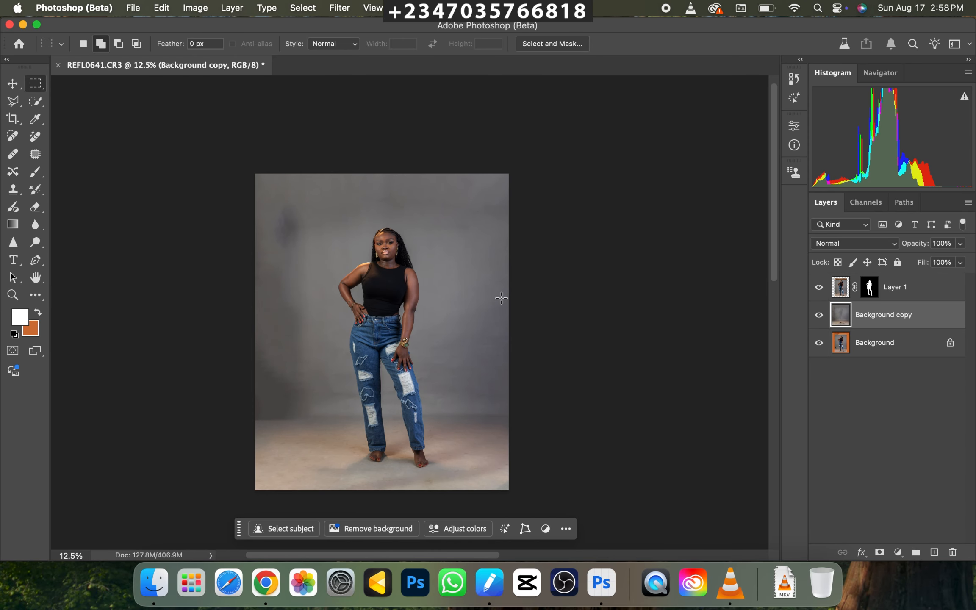
Examine the filled backdrop and floor around the subject for blotches and uneven areas.
key("super+minus")
key("super+plus")
key("super+plus")
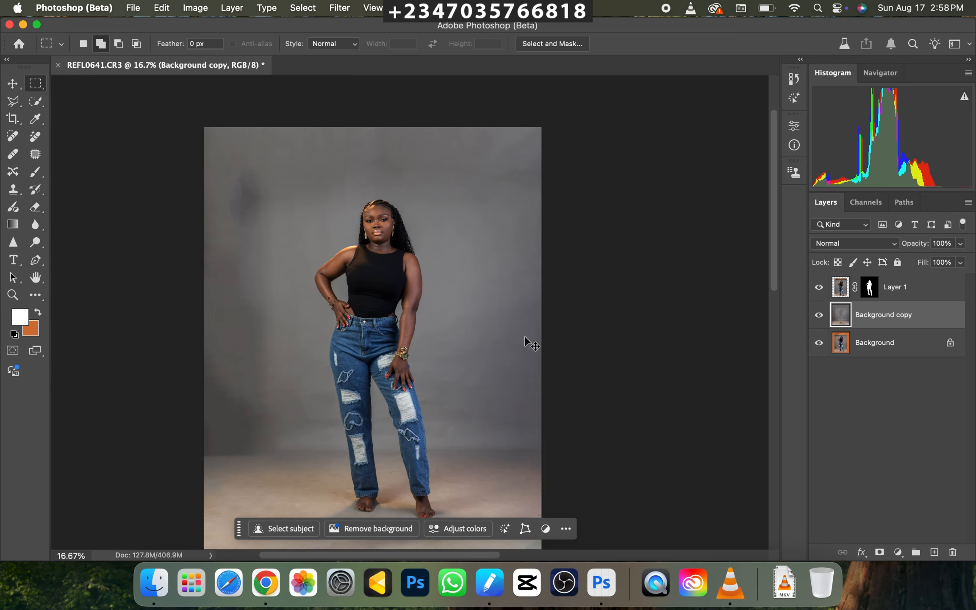
key("super+plus")
key("super+minus")
key("super+minus")
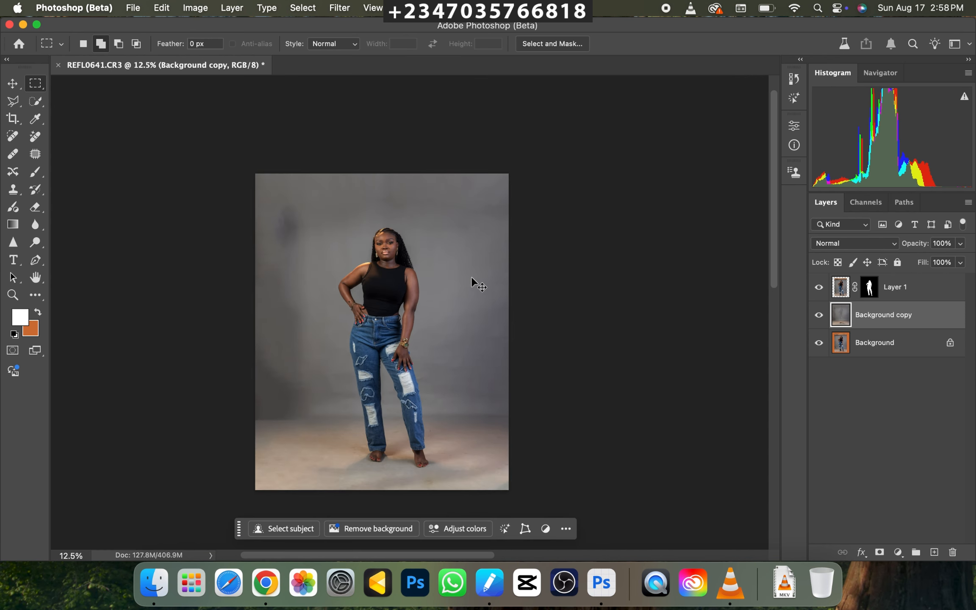
key("super+plus")
key("super+minus")
key("super+plus")
key("super+minus")
key("super+plus")
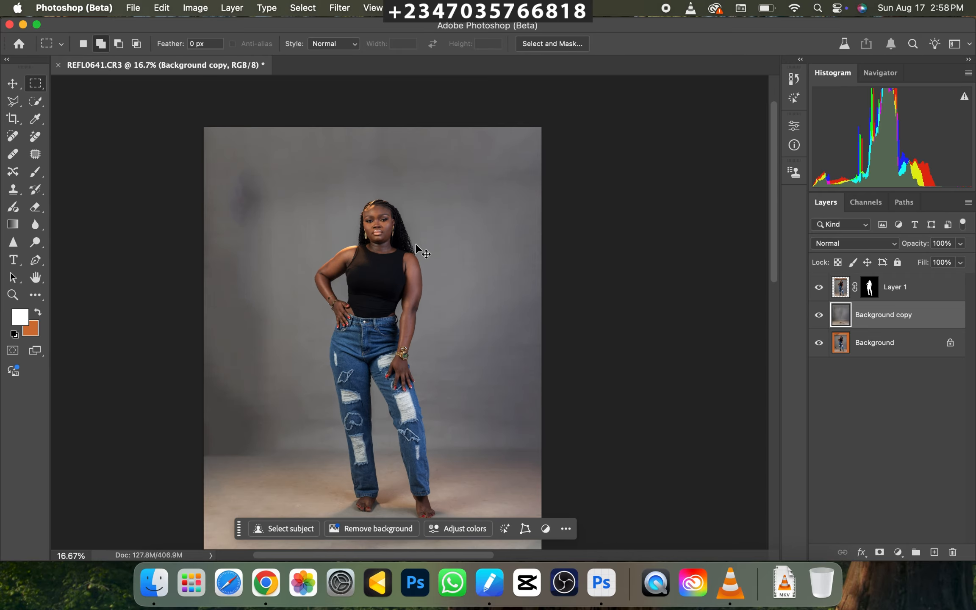
key("super+minus")
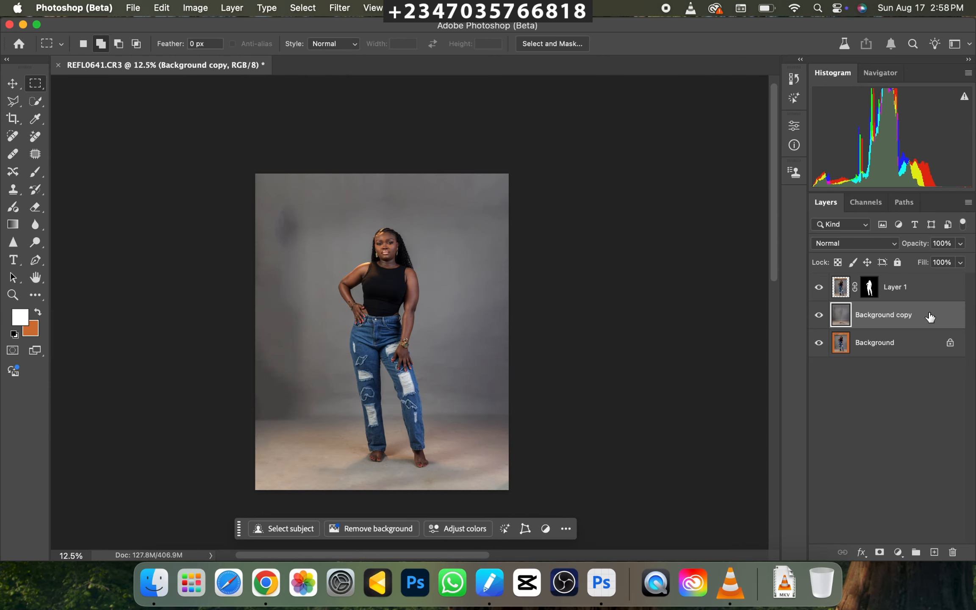
Rename the filled Background copy layer as "modify".
double_click(887, 317)
type("modi")
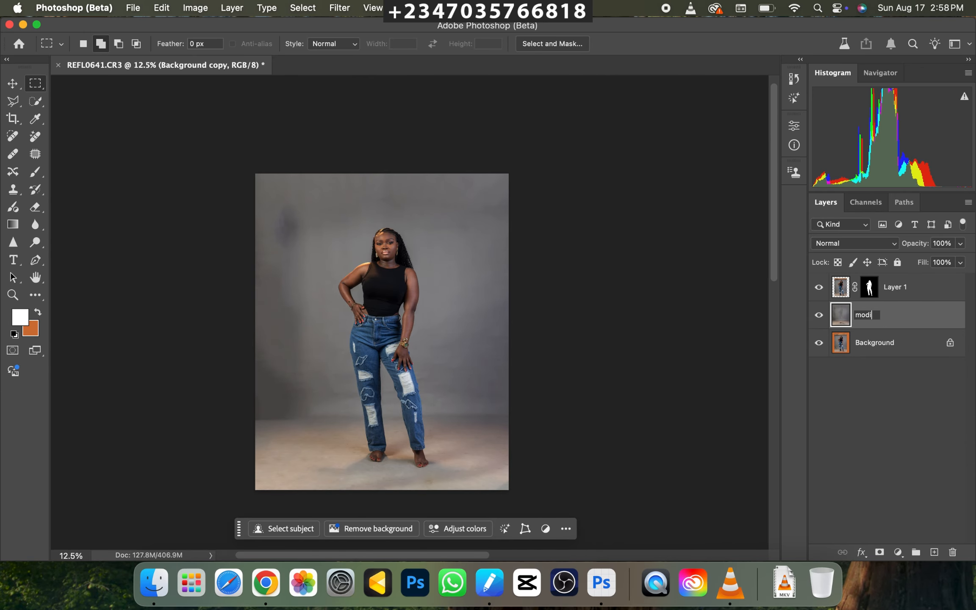
type("fy")
key("Return")
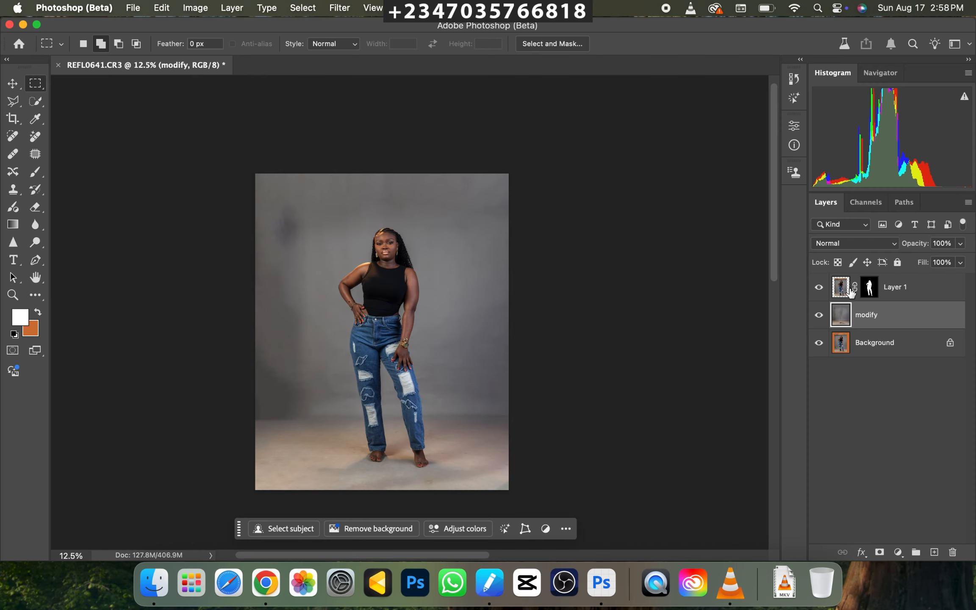
Rename the masked Layer 1 as "subject" and make the "modify" layer active.
double_click(894, 287)
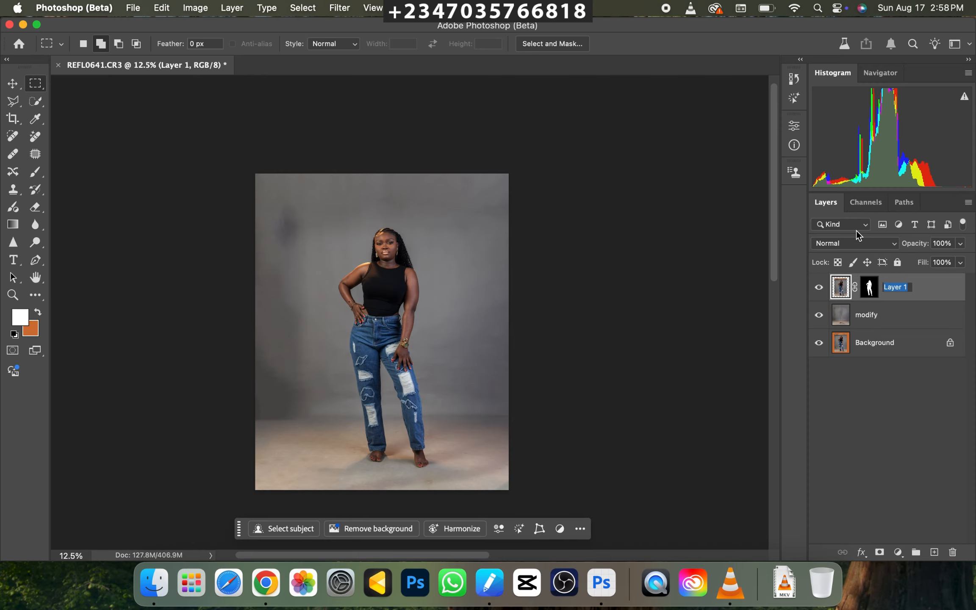
type("subject")
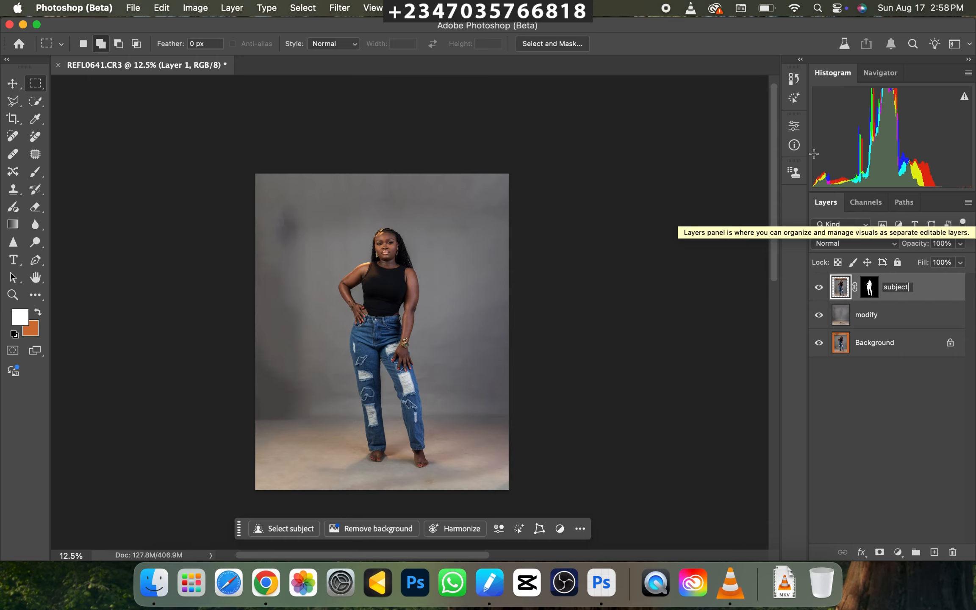
key("Return")
left_click(915, 328)
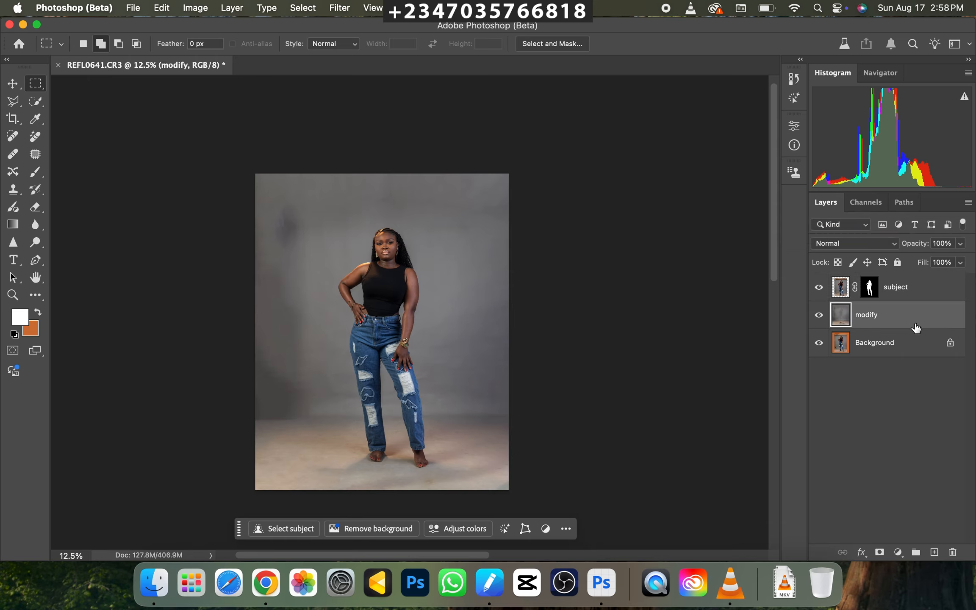
Duplicate the "modify" layer and rename the copy as "blur".
key("super+j")
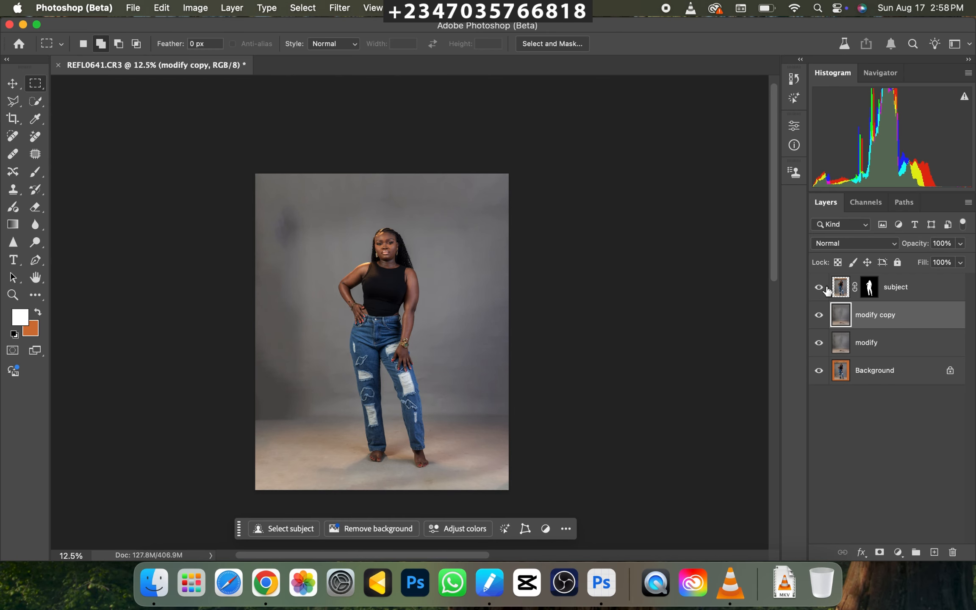
double_click(887, 315)
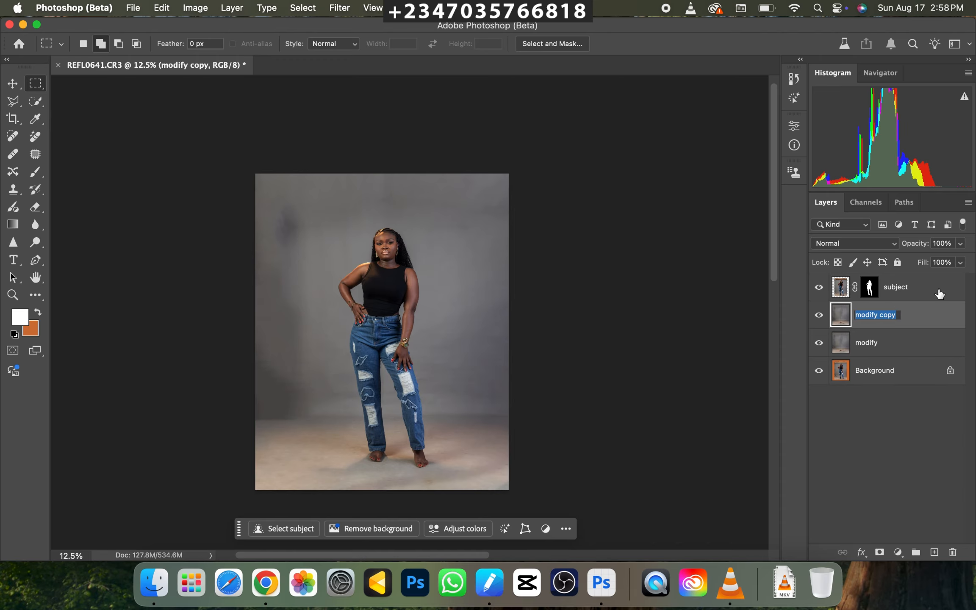
type("blur")
key("Return")
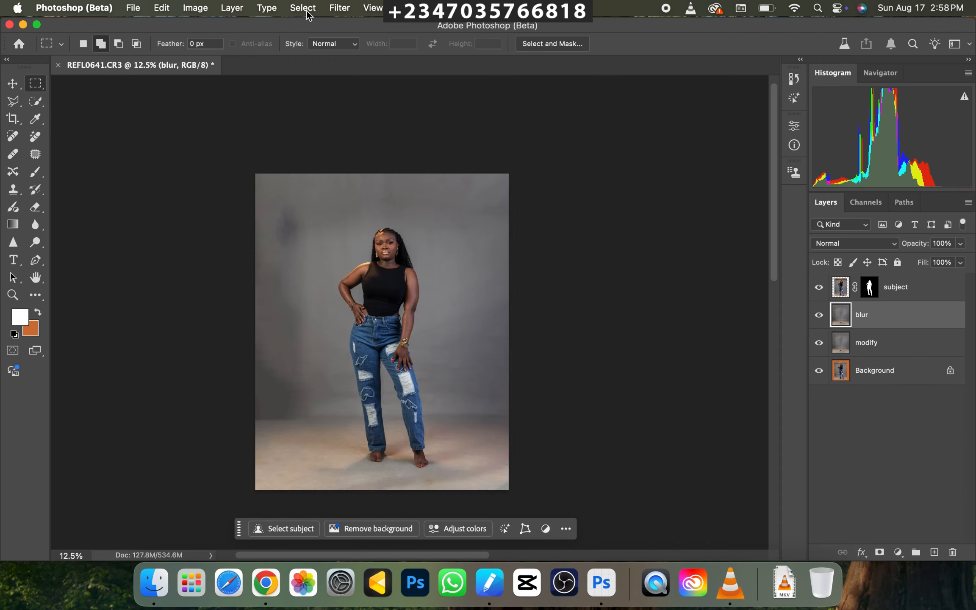
Apply a Gaussian Blur with a 200-pixel radius to the "blur" layer.
left_click(335, 10)
mouse_move(483, 187)
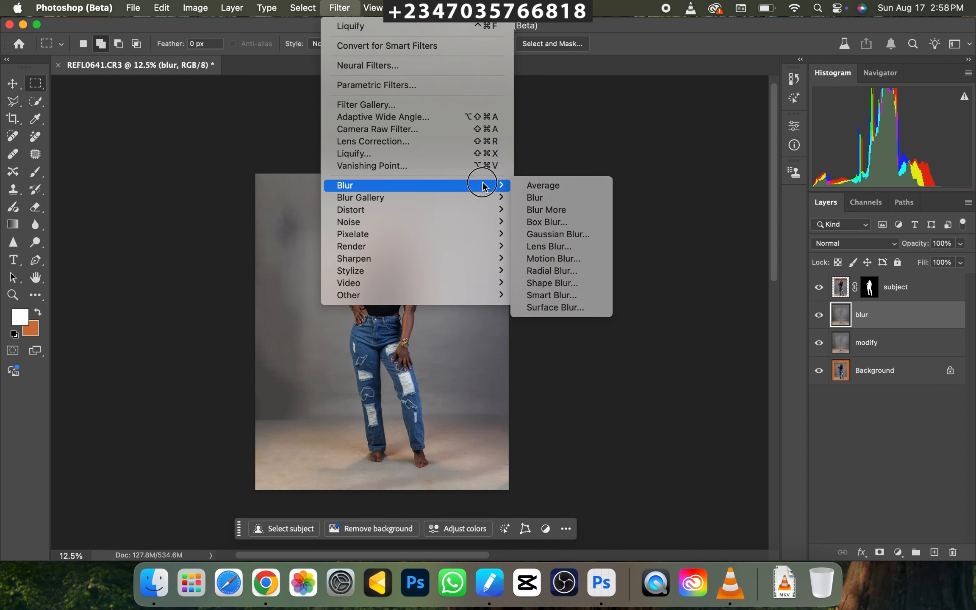
left_click(553, 242)
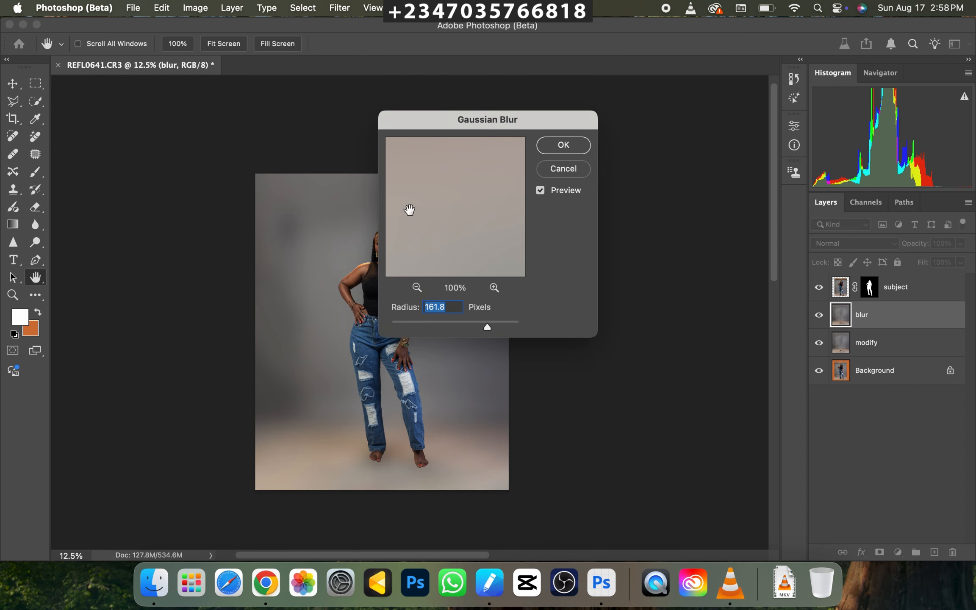
type("200")
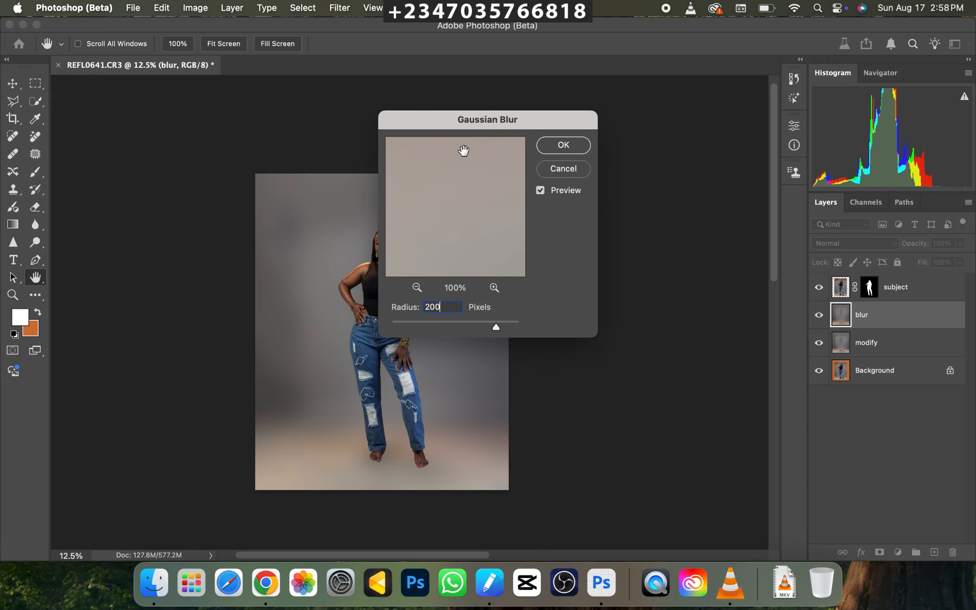
key("Return")
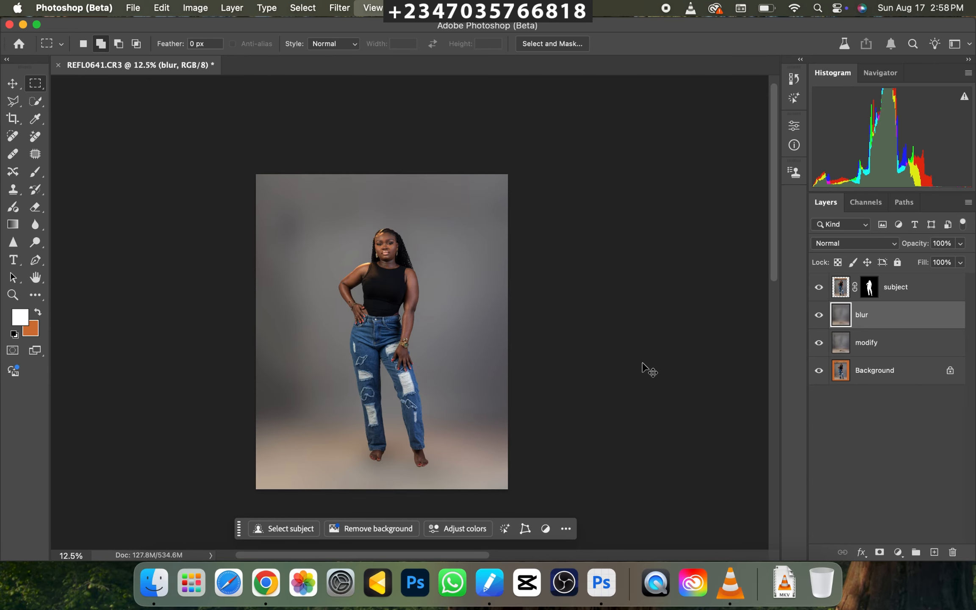
Examine the blurred backdrop and the floor around the subject's feet, close up and as a whole.
key("super+minus")
key("super+plus")
key("super+plus")
key("super+plus")
scroll(435, 322, "down", 5)
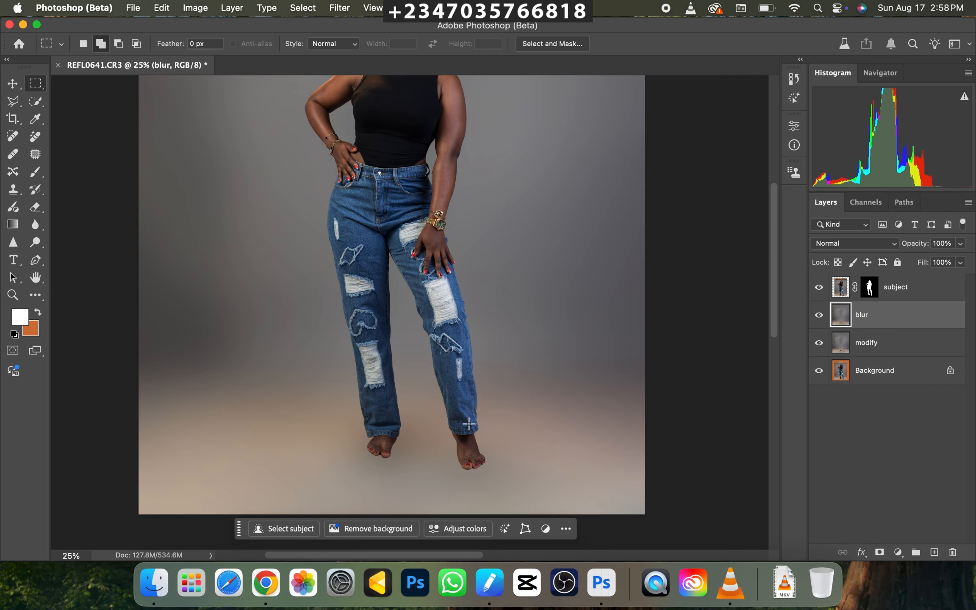
key("super+minus")
key("super+minus")
key("super+minus")
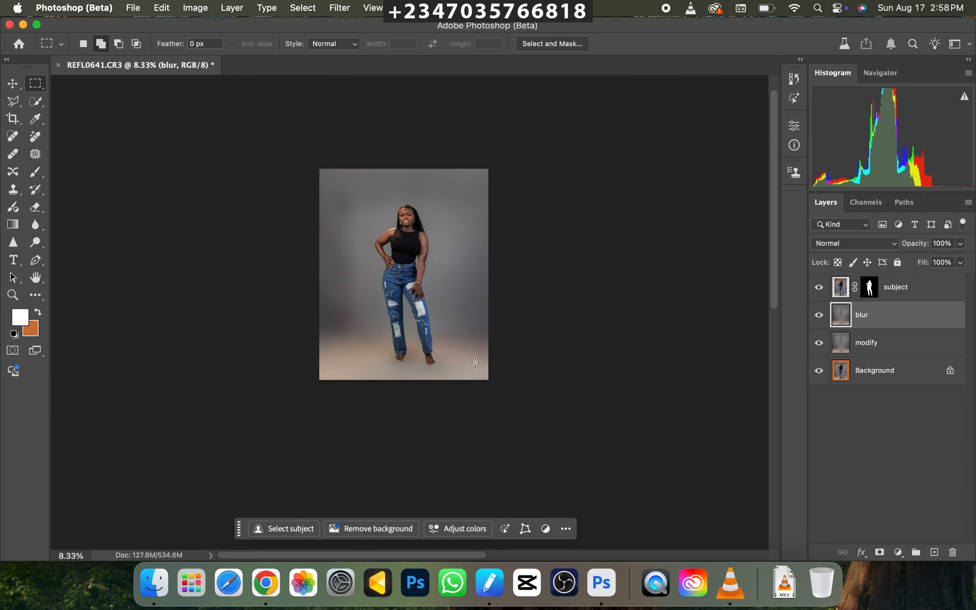
key("super+plus")
key("super+minus")
key("super+plus")
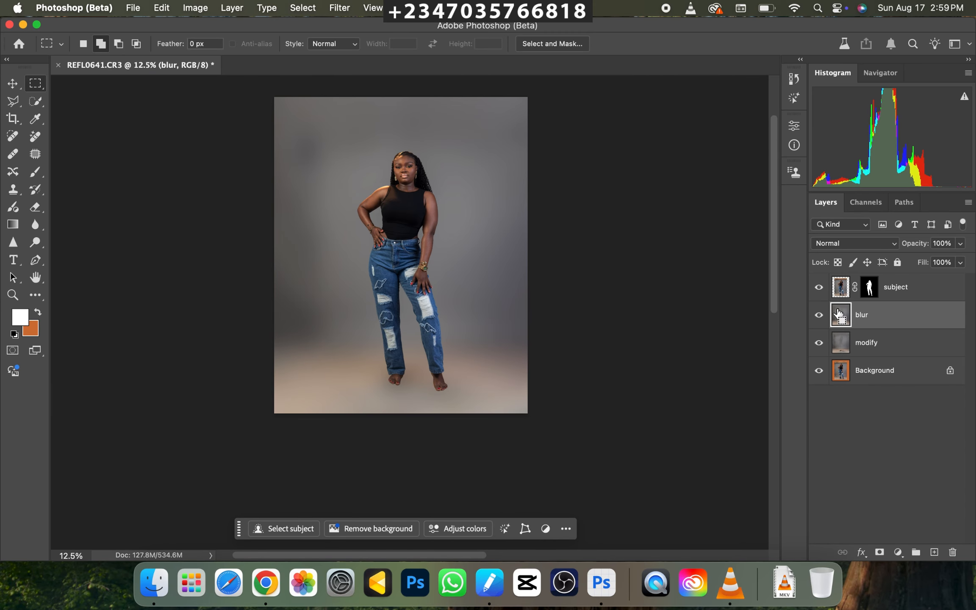
Add a layer mask to the "blur" layer and paint black over the floor area with a soft 1500-pixel brush at 100% opacity.
key("super+minus")
left_click(879, 552)
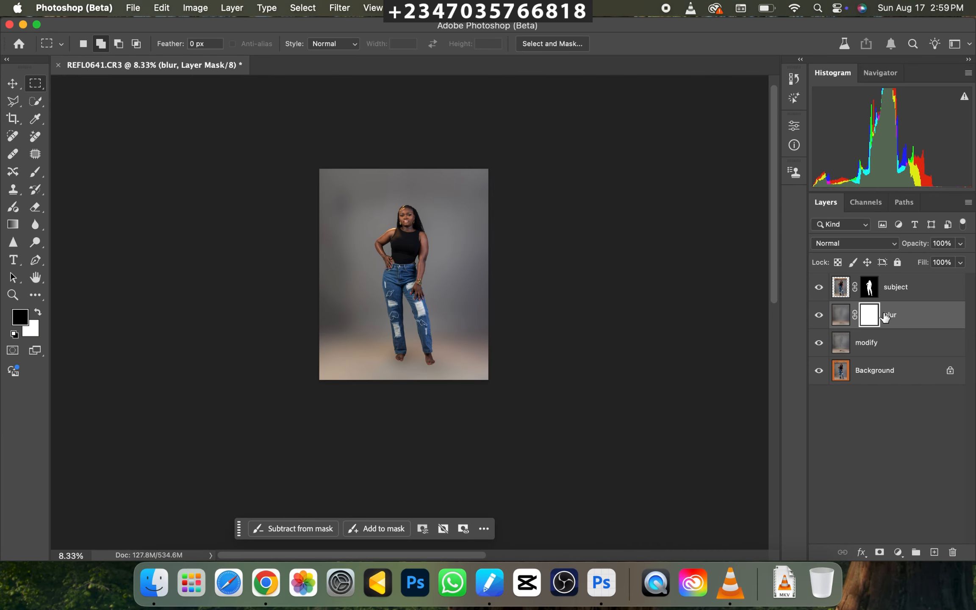
left_click(35, 172)
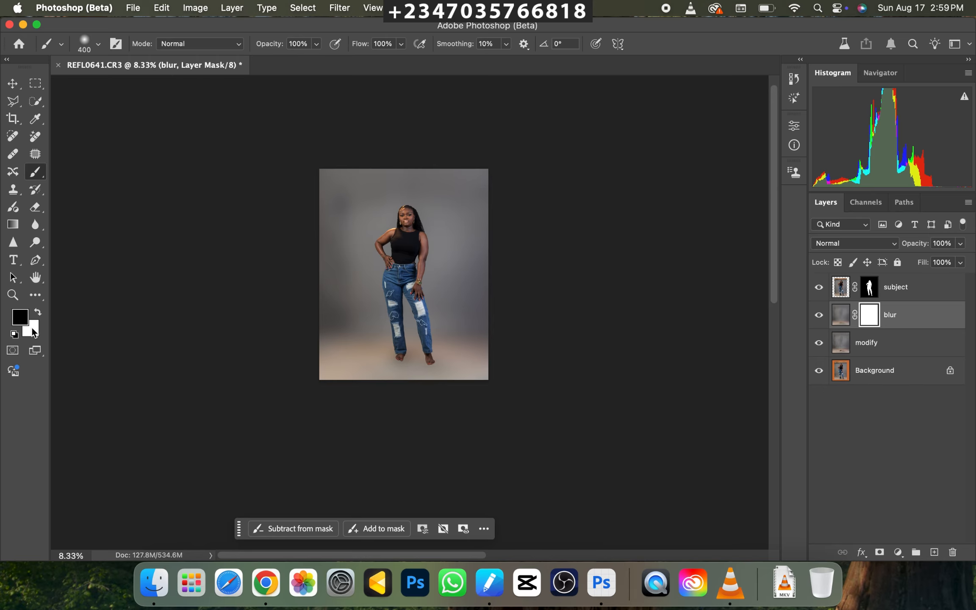
key("bracketright")
key("bracketright")
key("bracketright")
key("bracketright")
key("bracketright")
key("bracketright")
key("bracketright")
key("bracketright")
key("bracketright")
key("bracketright")
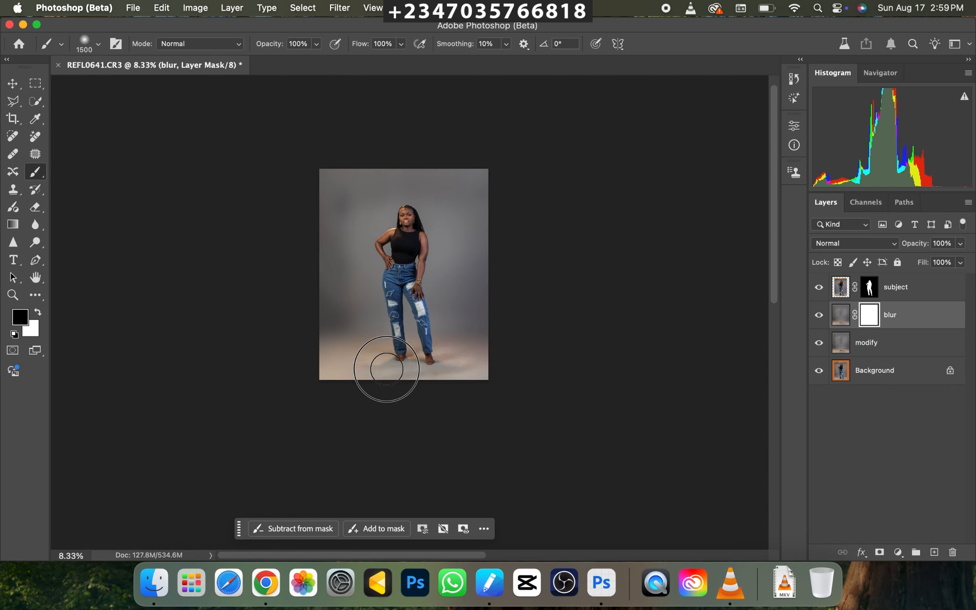
left_click_drag(473, 380, 483, 381)
Check how the restored floor texture blends into the blurred backdrop around the subject.
key("super+plus")
key("super+plus")
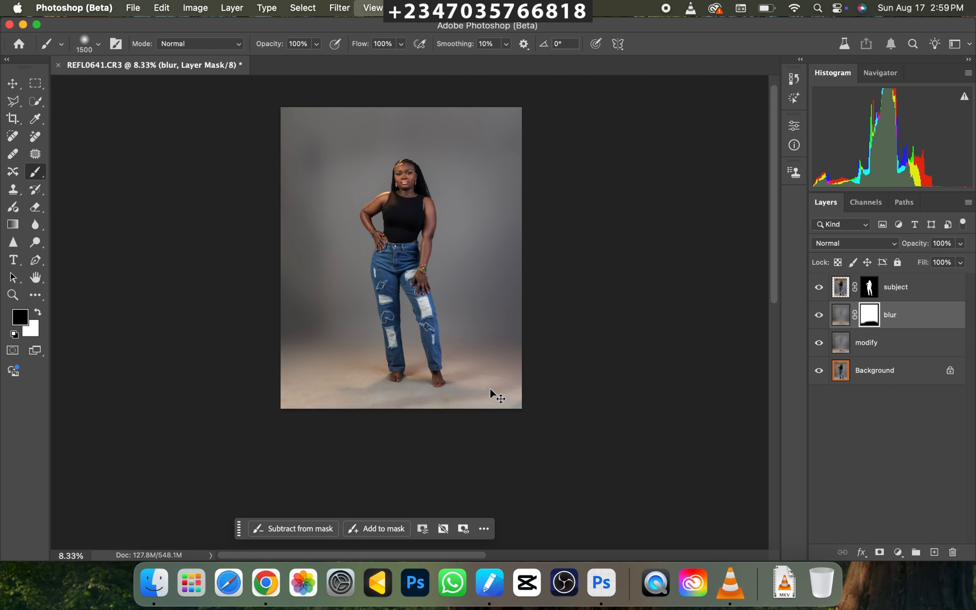
key("super+minus")
key("super+minus")
key("super+plus")
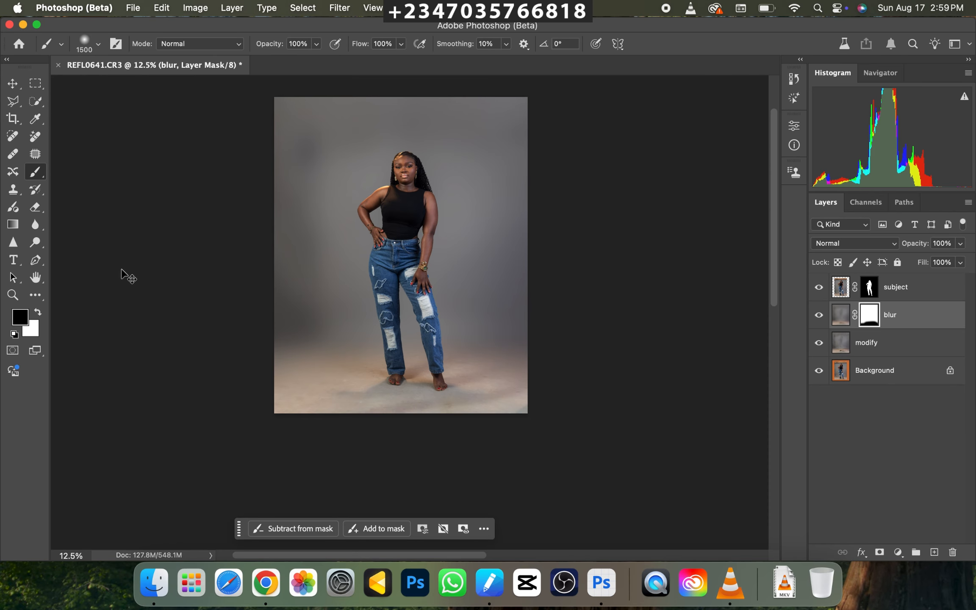
key("super+minus")
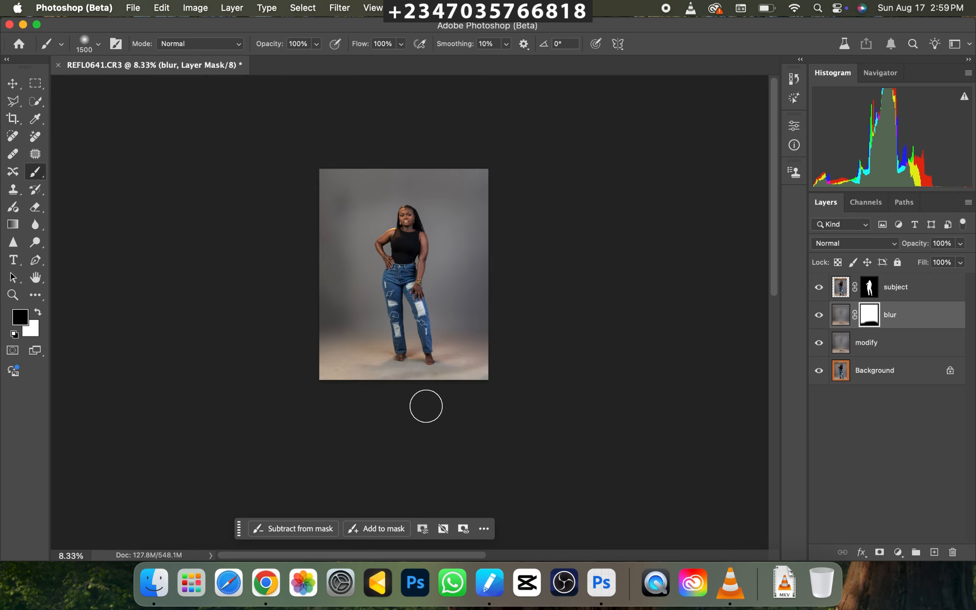
key("super+plus")
key("super+minus")
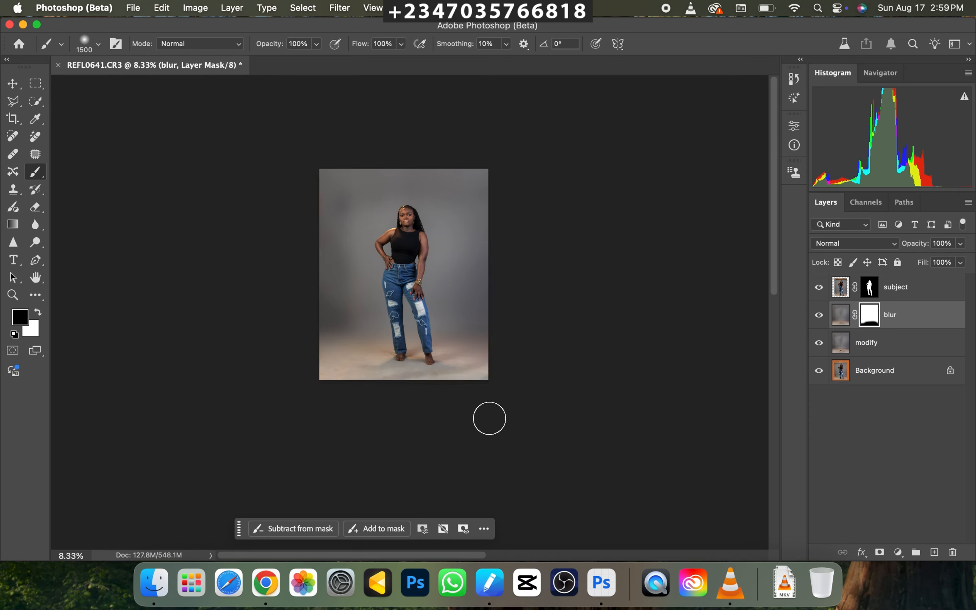
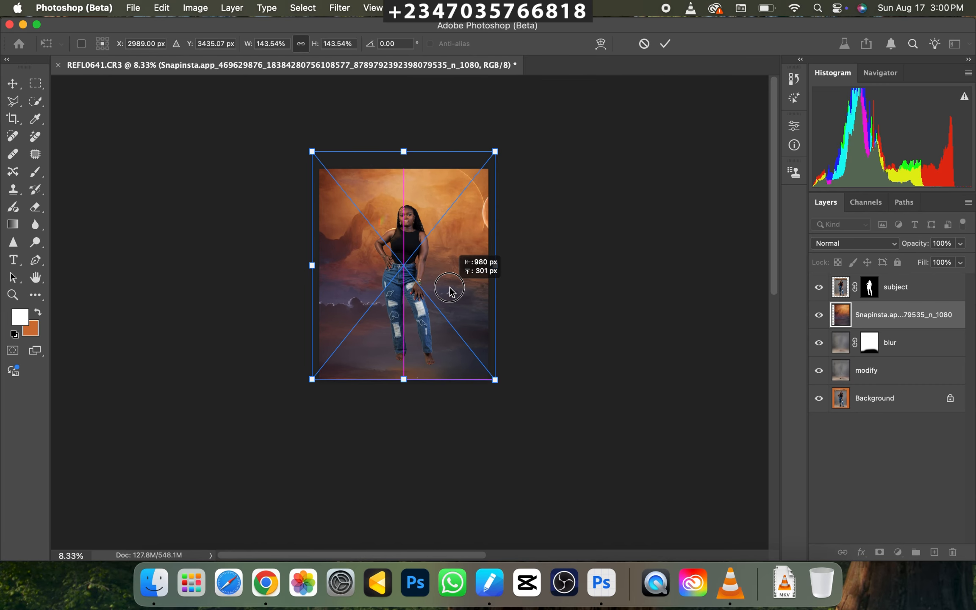
Commit the placed sky image above the "blur" layer and set its blending mode to Soft Light.
key("b")
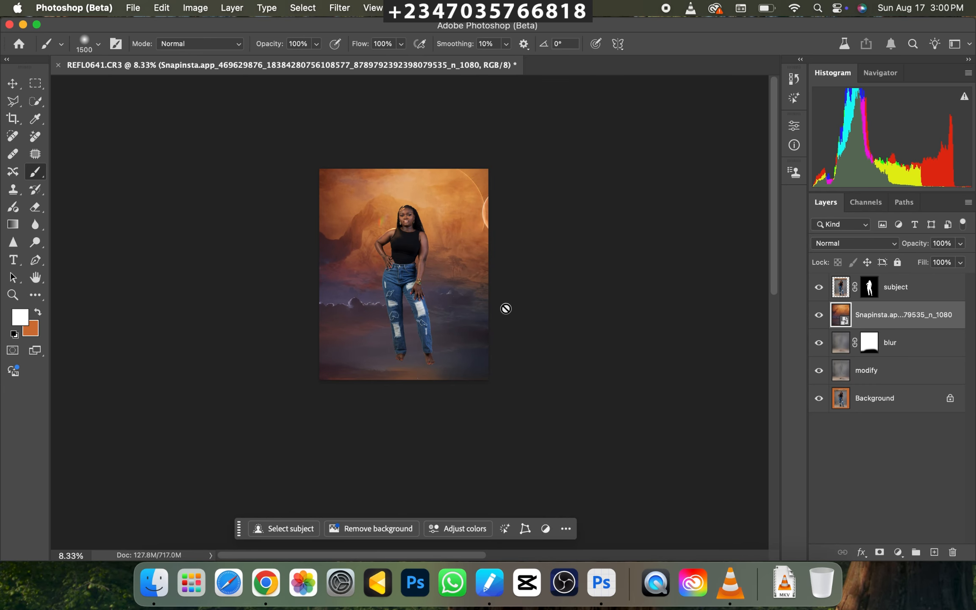
left_click(835, 243)
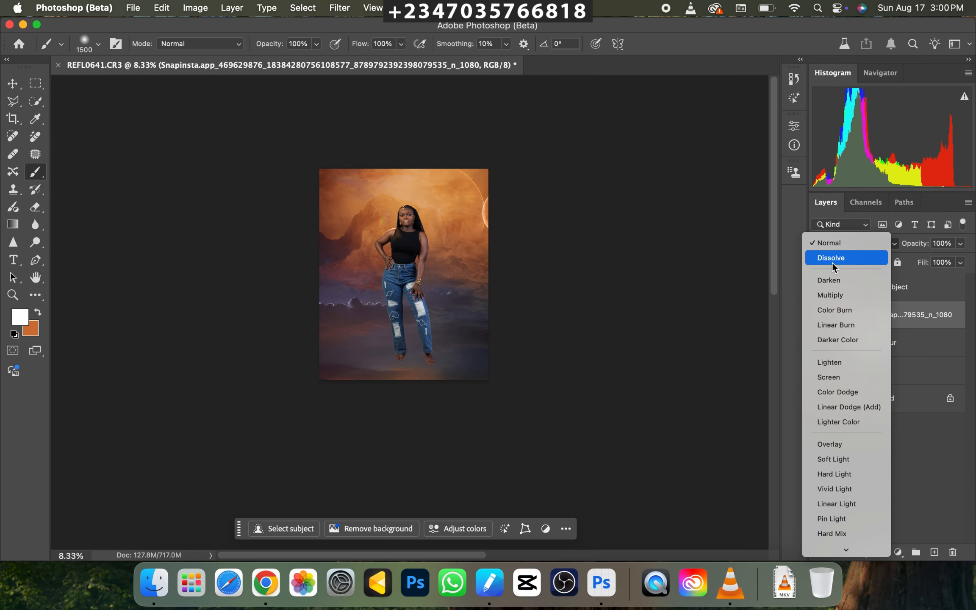
left_click(826, 455)
Desaturate the sky image layer with a Hue/Saturation adjustment at a saturation of -100.
key("super+plus")
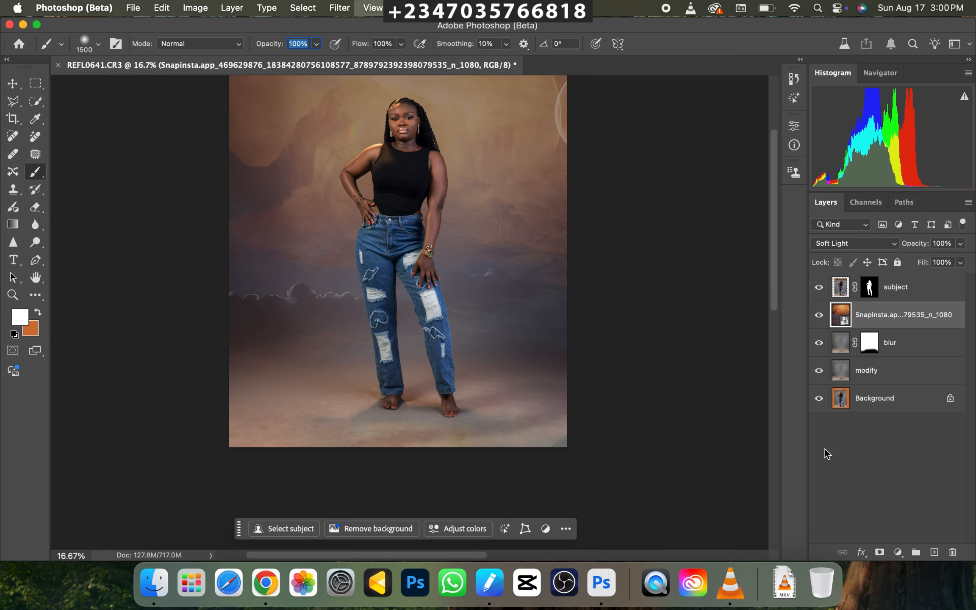
key("super+minus")
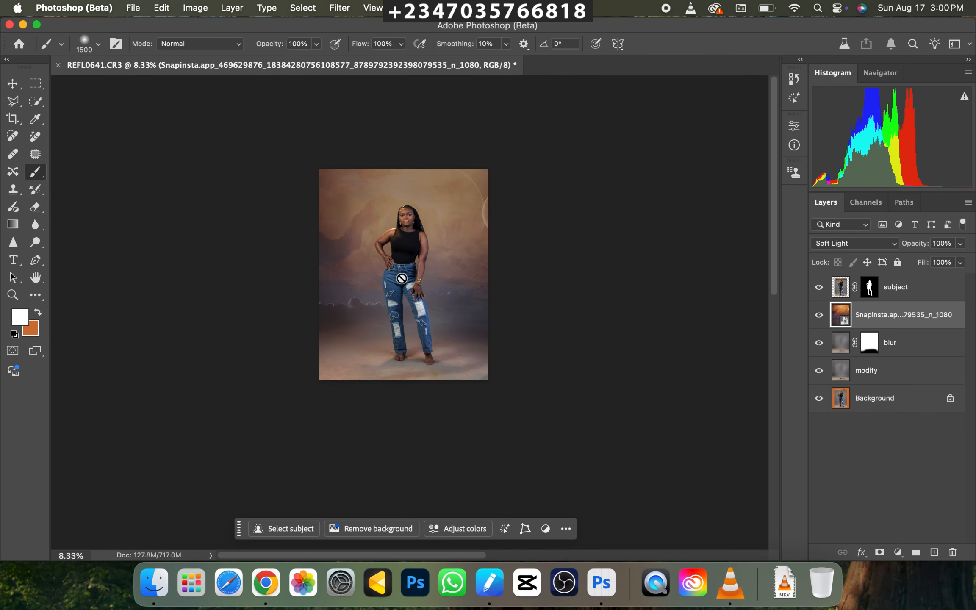
key("super+plus")
key("super+plus")
key("super+minus")
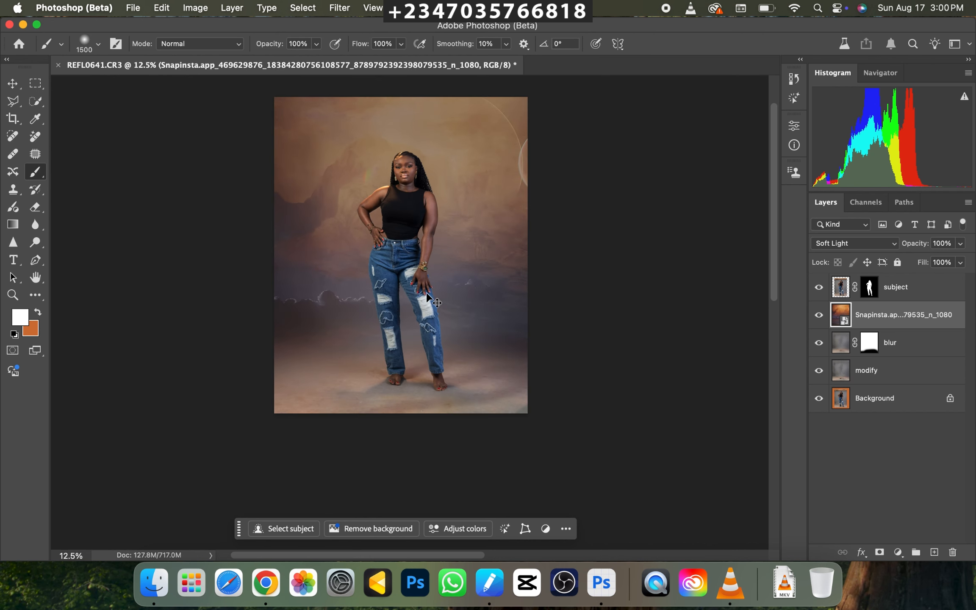
key("super+u")
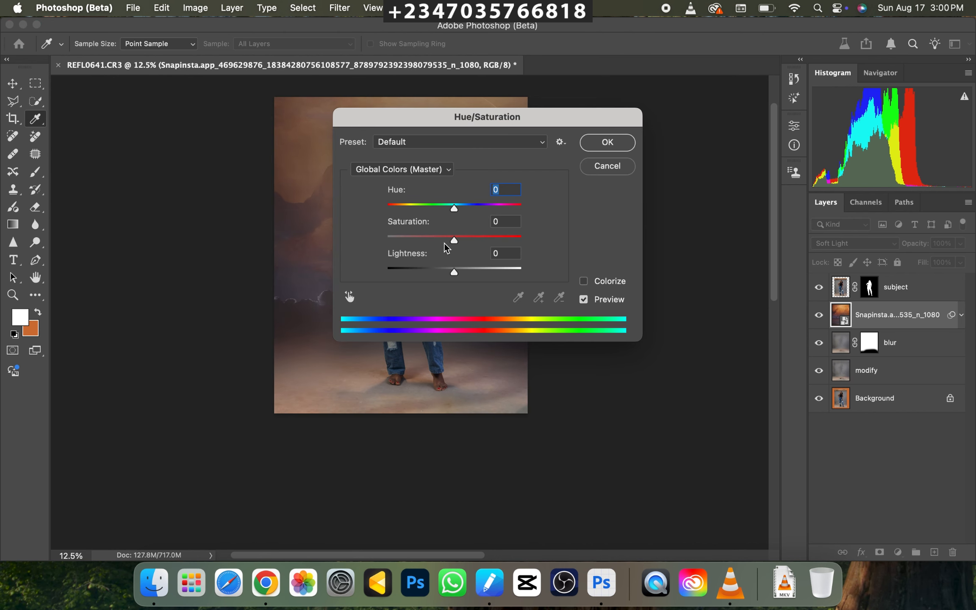
left_click_drag(454, 240, 358, 245)
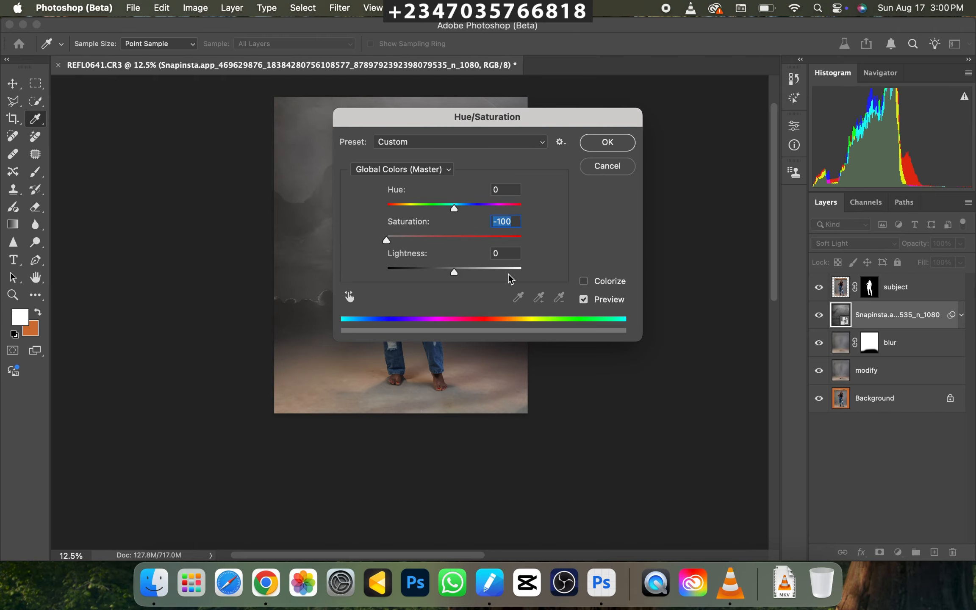
key("Return")
Apply a Gaussian Blur with a 14.8-pixel radius to the desaturated sky image layer.
key("super+minus")
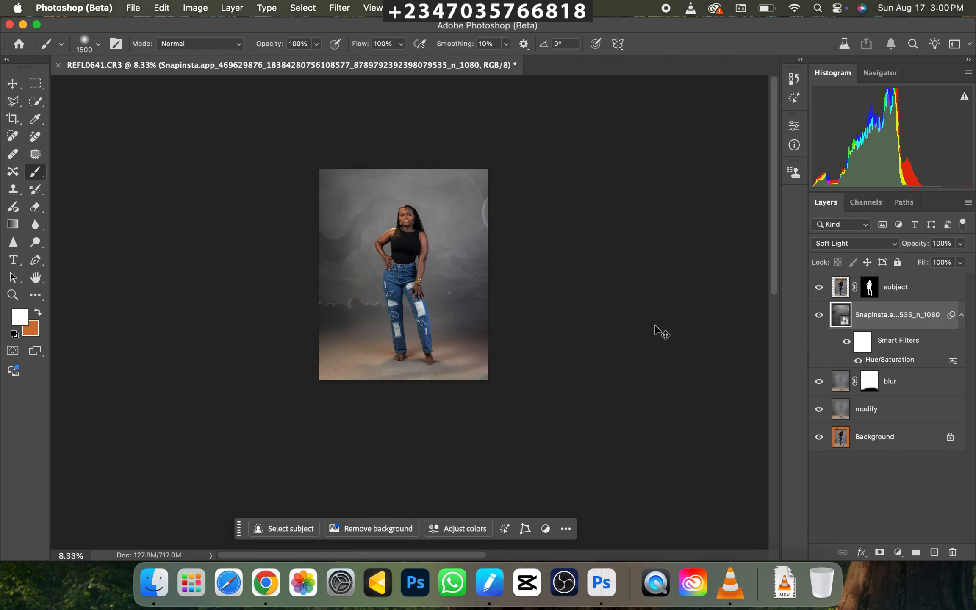
key("super+equal")
key("super+equal")
key("super+minus")
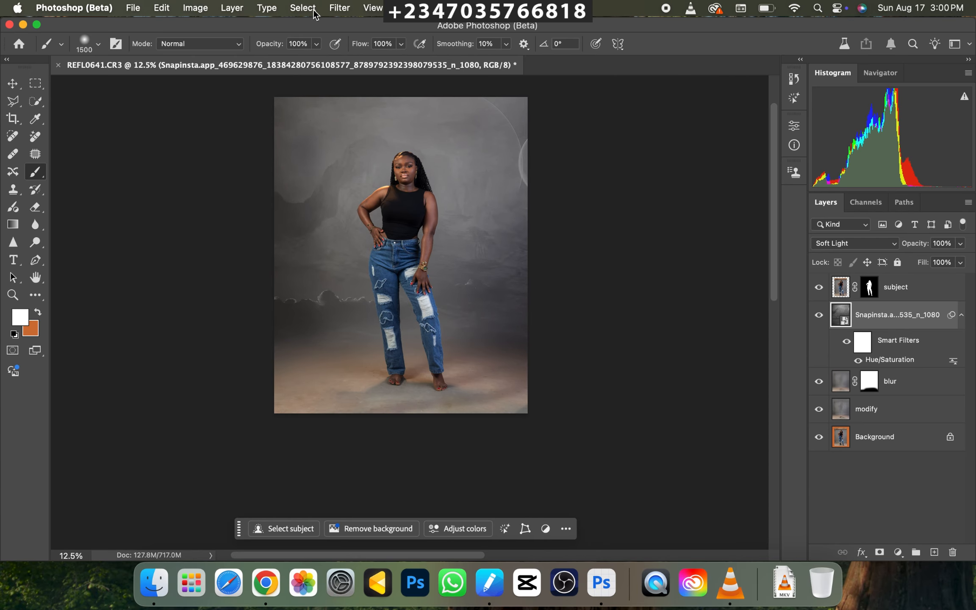
left_click(340, 8)
mouse_move(475, 197)
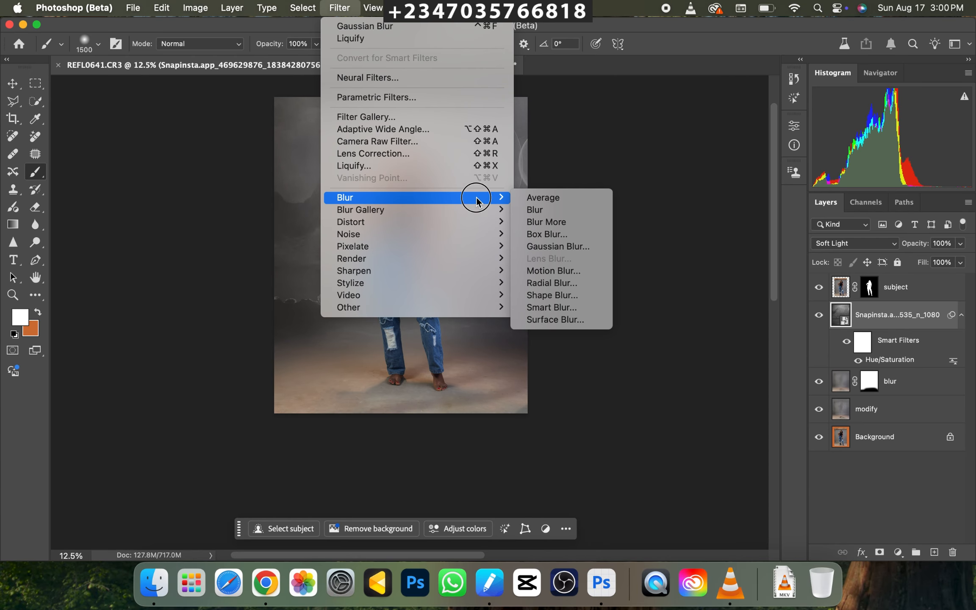
left_click(572, 250)
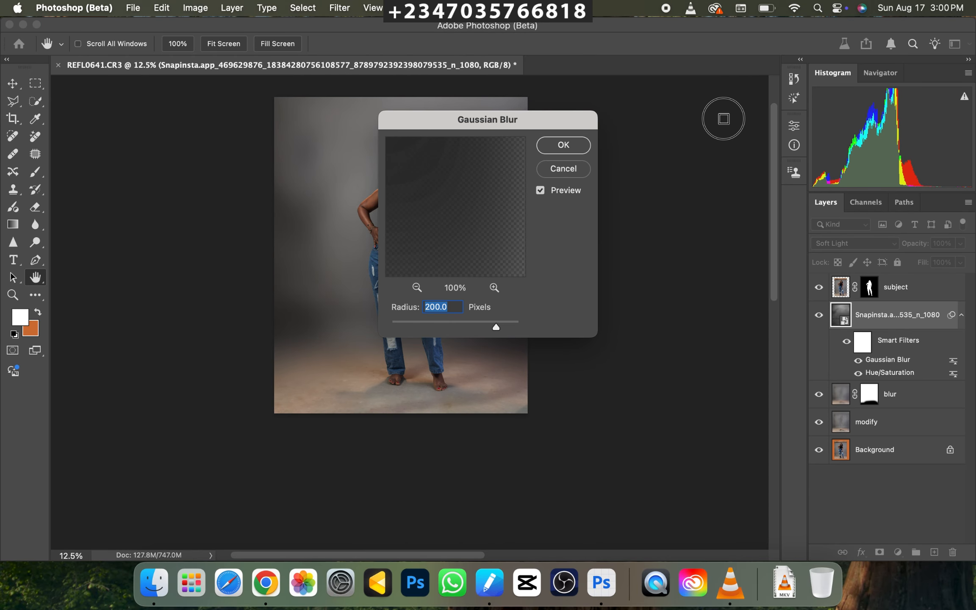
left_click_drag(542, 123, 706, 123)
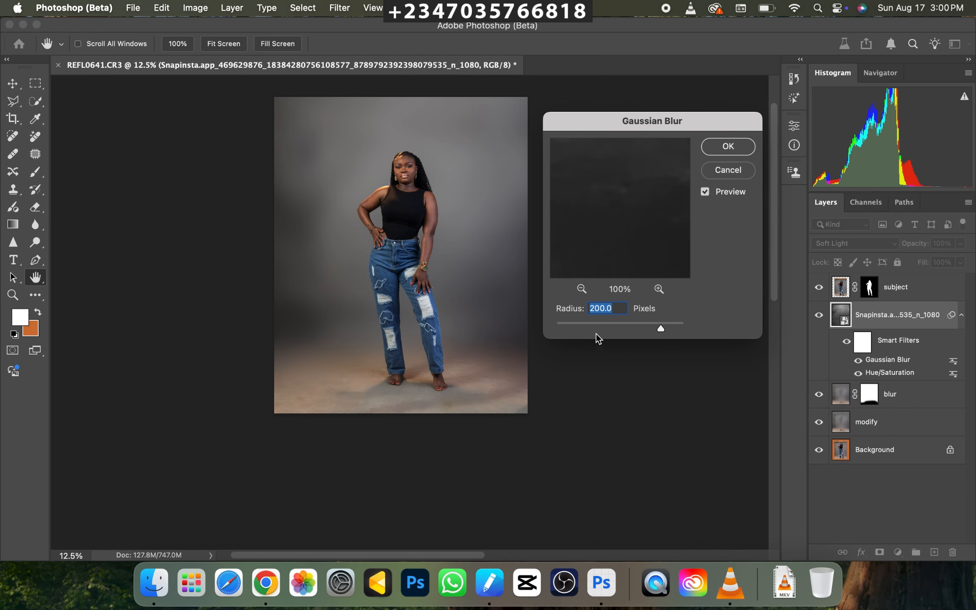
mouse_move(596, 334)
left_mouse_down()
mouse_move(579, 329)
mouse_move(598, 332)
left_mouse_up()
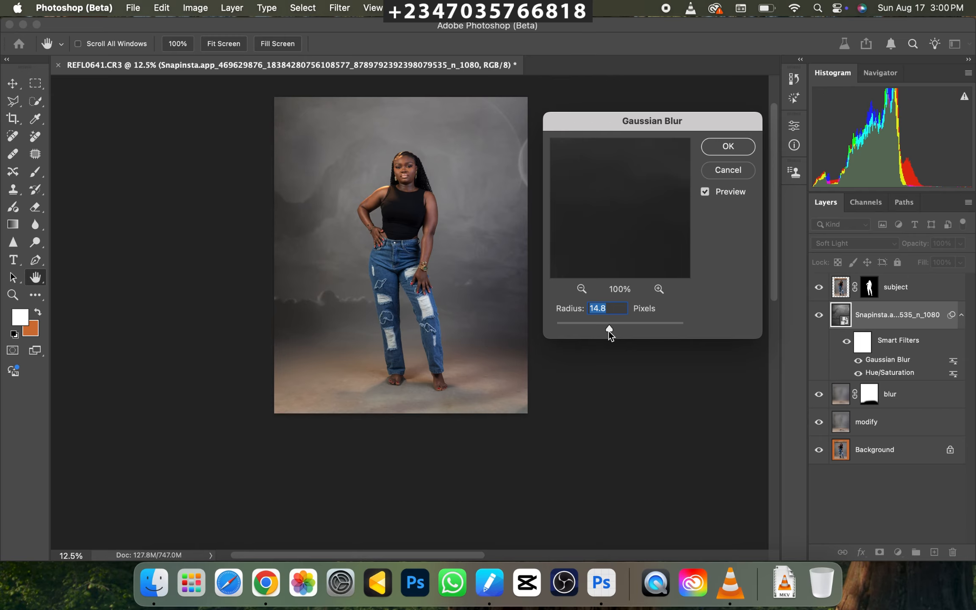
key("Return")
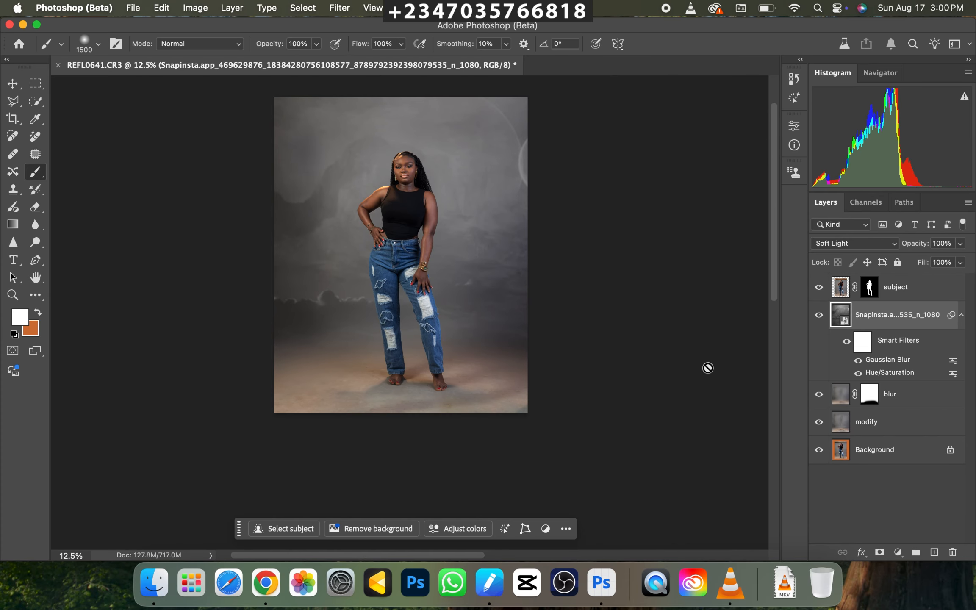
Examine the sky texture blended into the gray backdrop behind the subject, close up and as a whole.
key("super+plus")
key("super+plus")
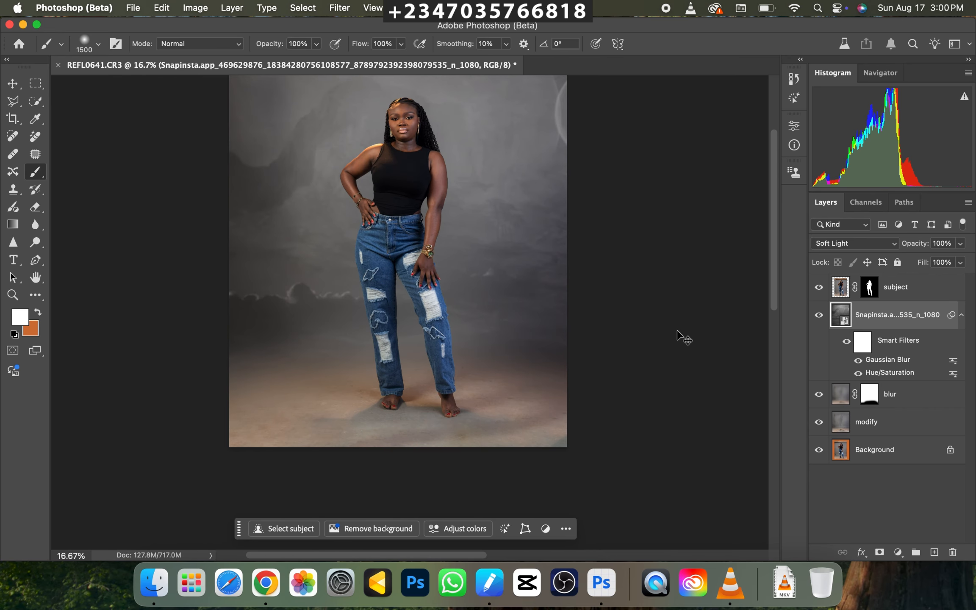
key("super+minus")
key("super+minus")
key("super+minus")
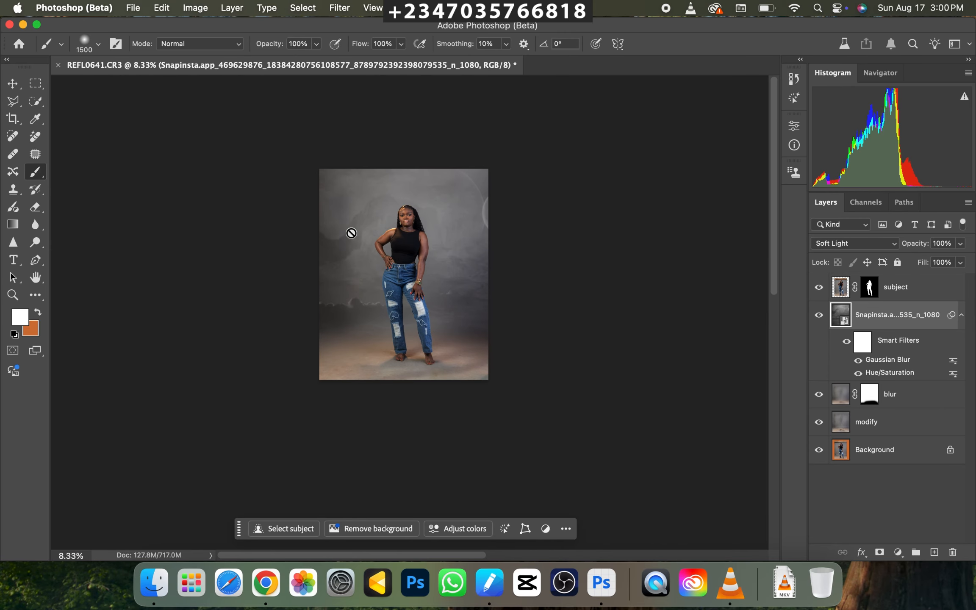
key("super+plus")
key("super+minus")
key("super+plus")
key("super+minus")
key("super+plus")
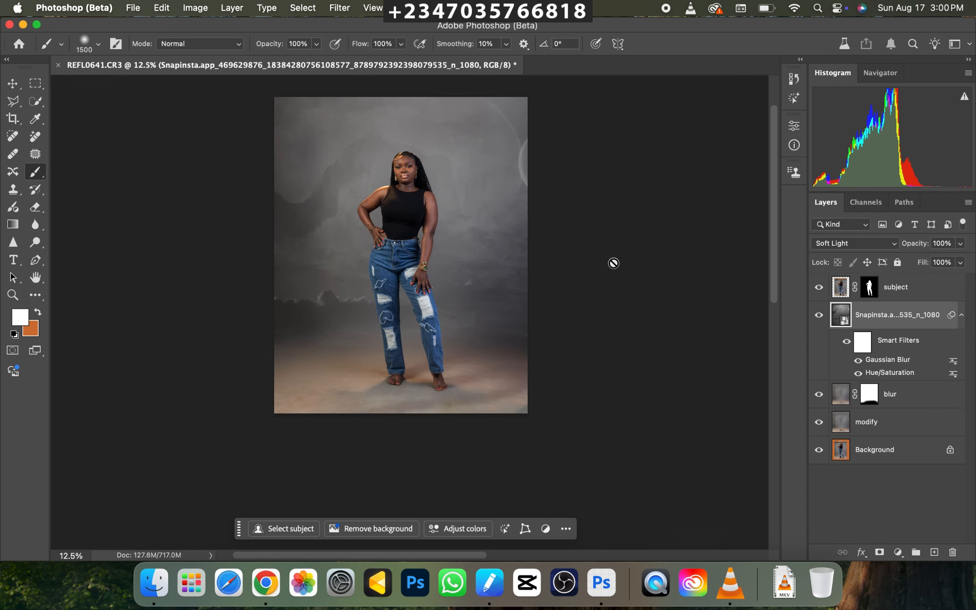
key("super+plus")
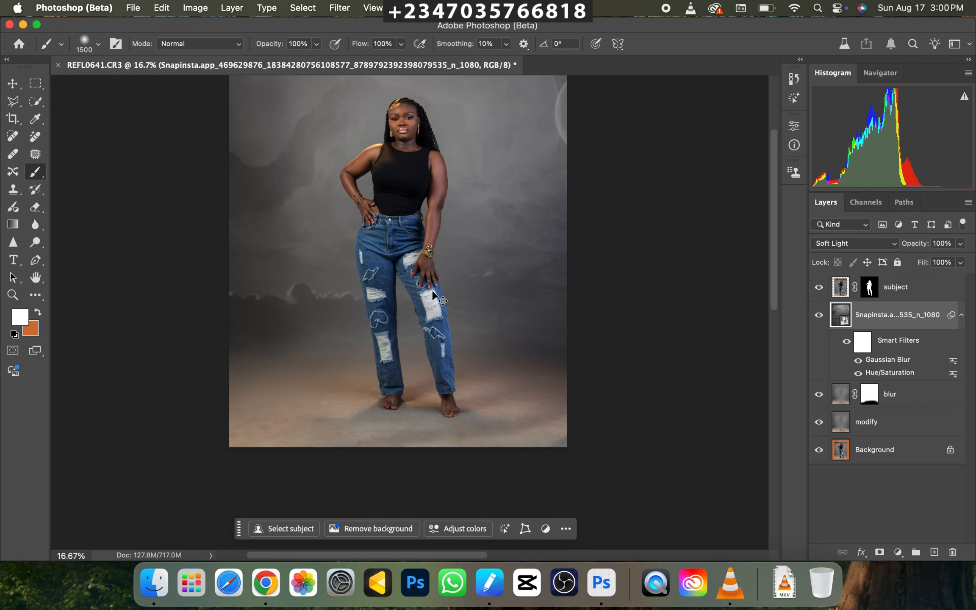
key("super+minus")
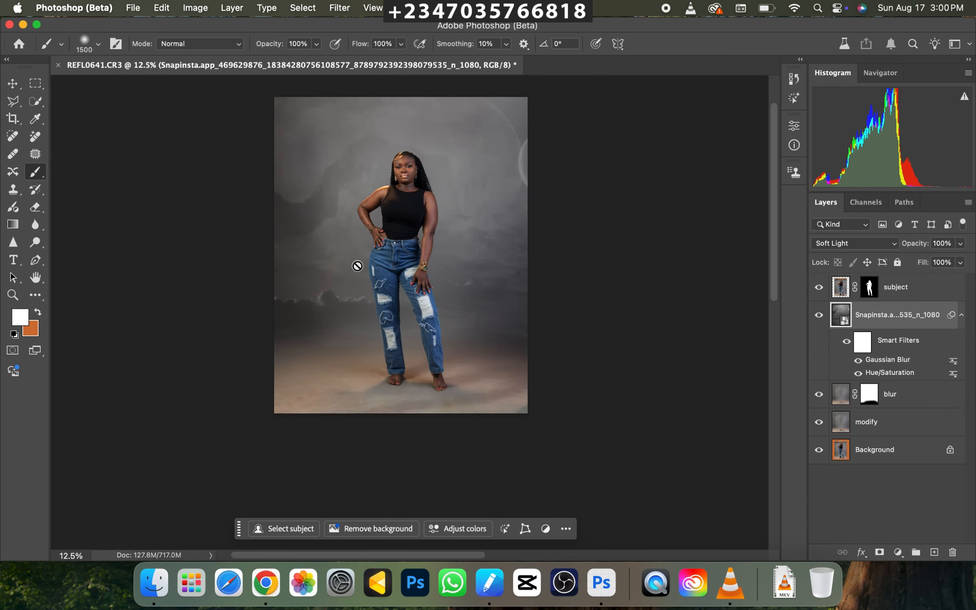
Export the image with Save for Web as a maximum-quality JPEG named REFL0641.jpg on the Desktop.
left_click(132, 9)
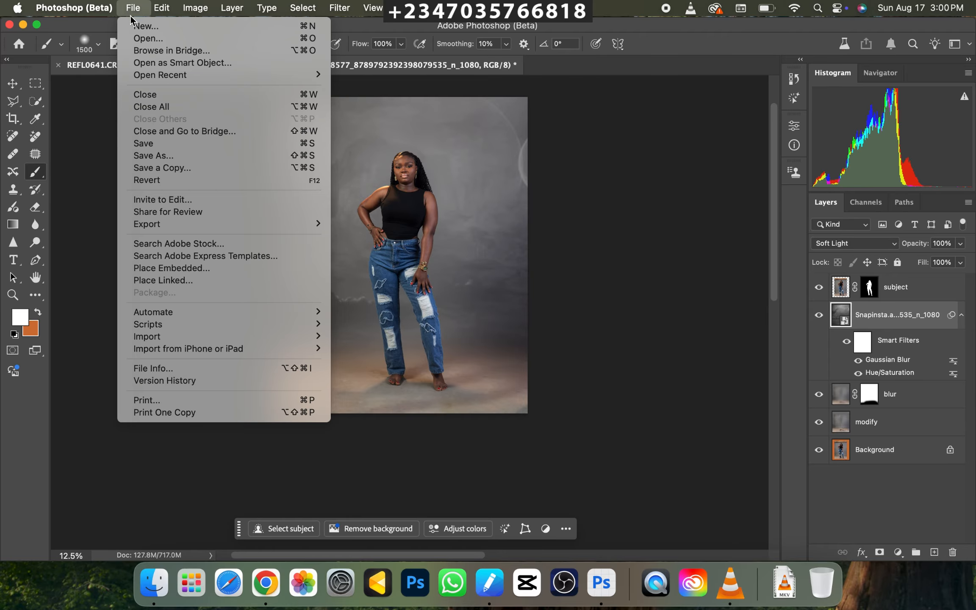
mouse_move(229, 223)
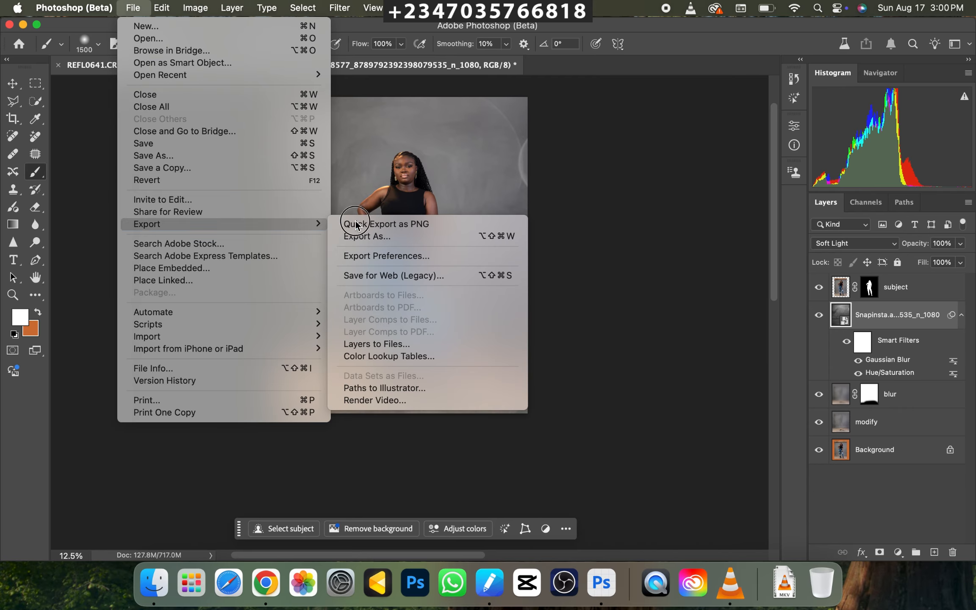
left_click(385, 276)
left_click(133, 8)
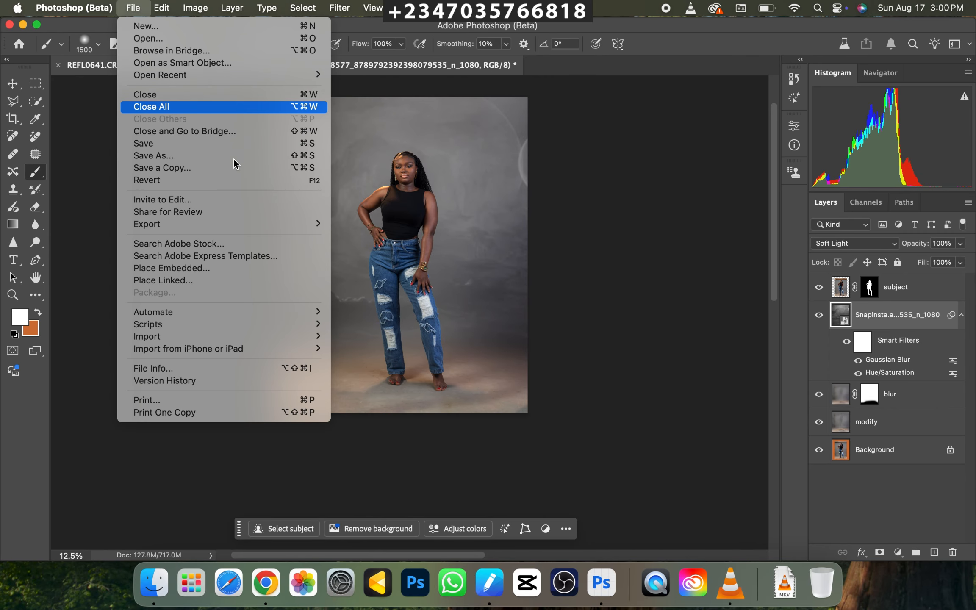
mouse_move(315, 223)
left_click(380, 291)
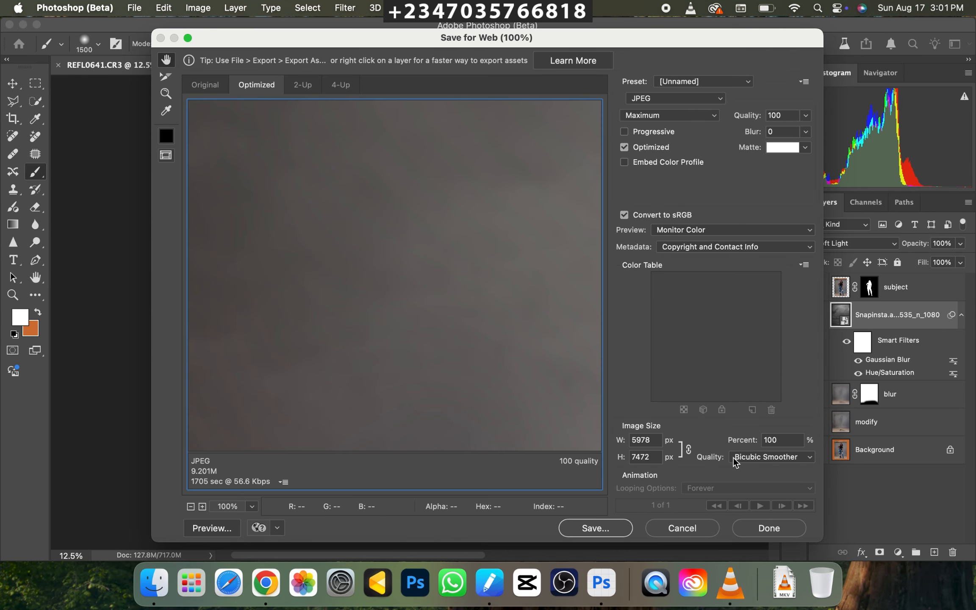
left_click(589, 527)
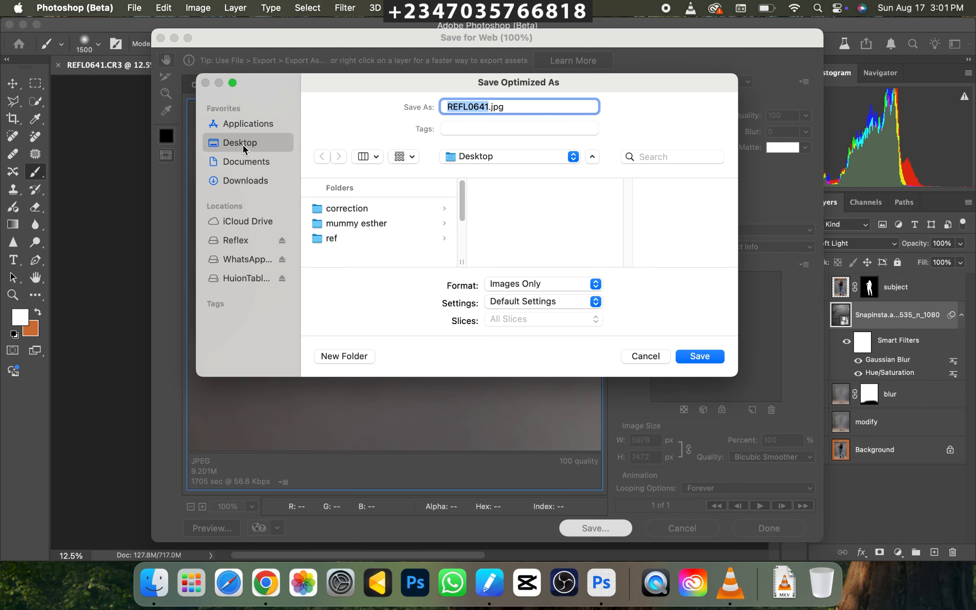
left_click(695, 358)
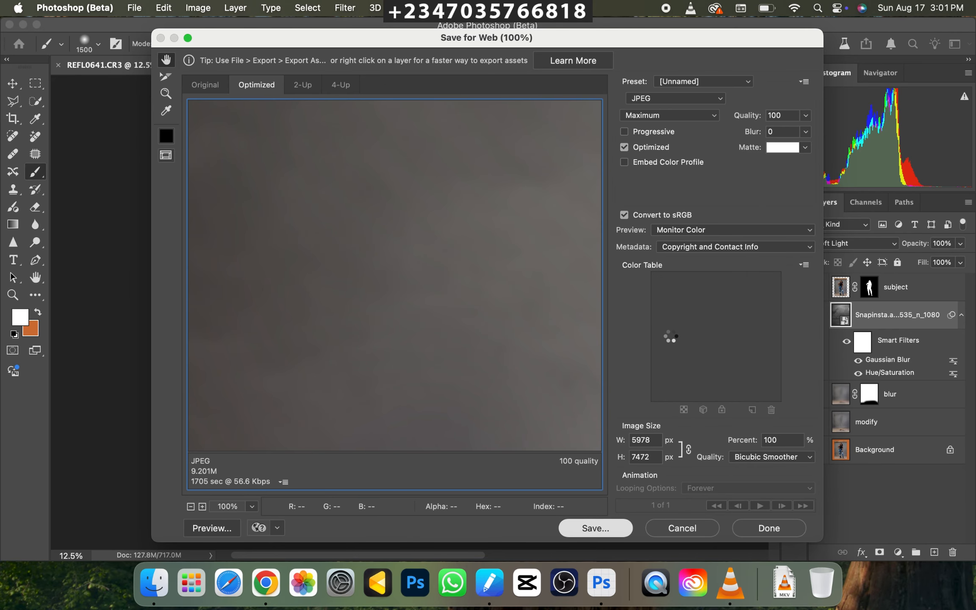
Switch to Evoto and import REFL0641.jpg from the Desktop into the "tut" project.
key("super+minus")
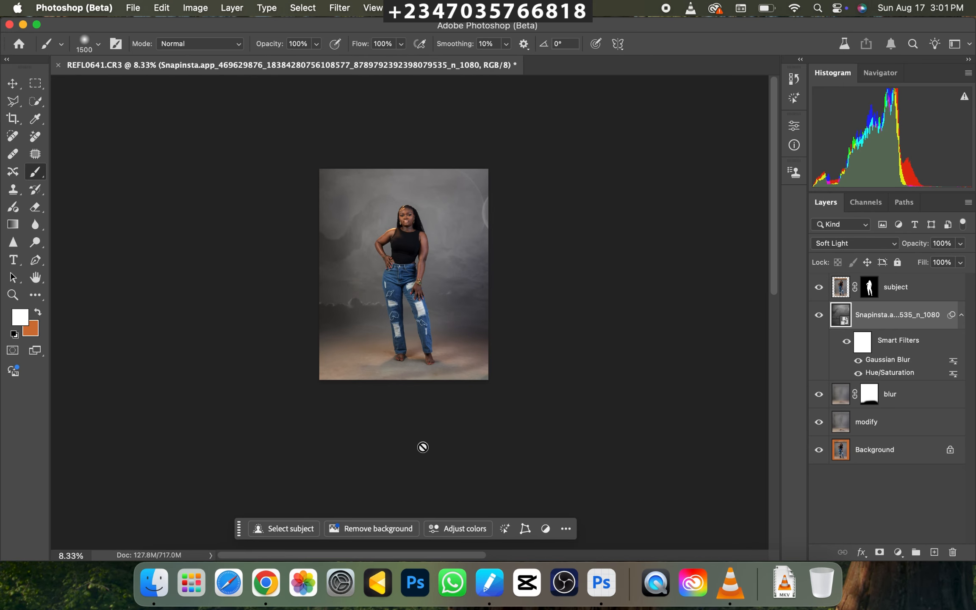
left_click(378, 587)
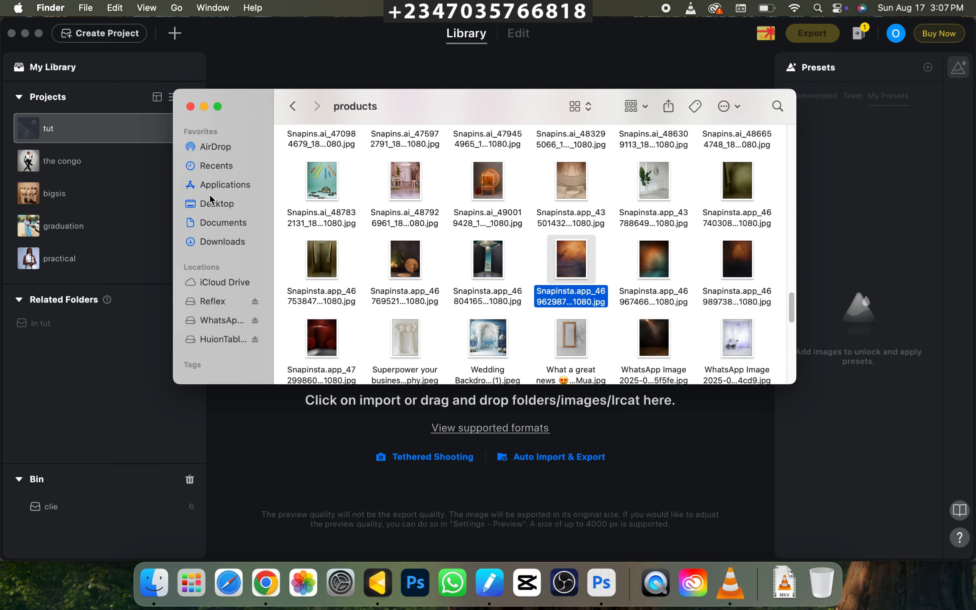
left_click(215, 203)
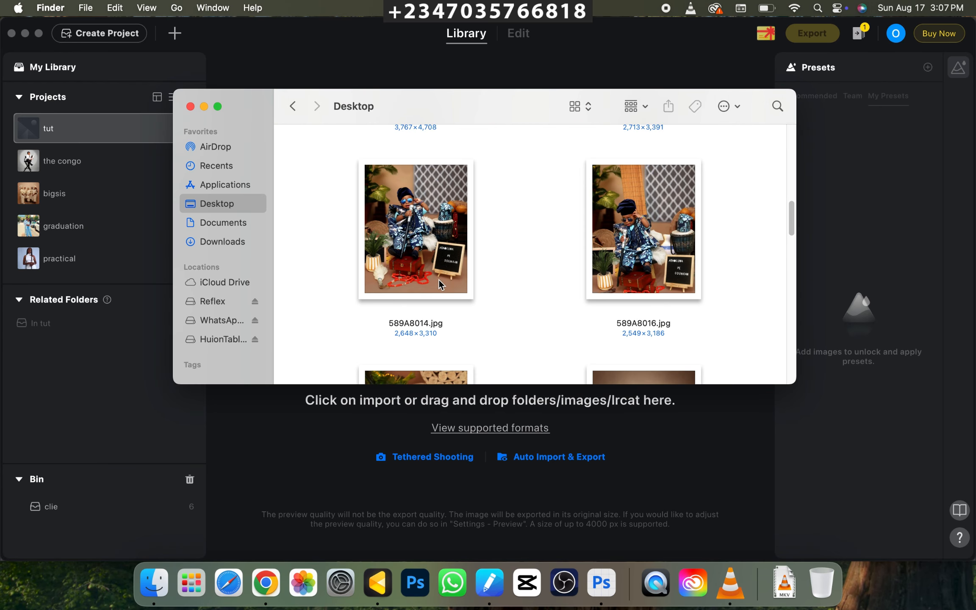
scroll(592, 257, "down", 15)
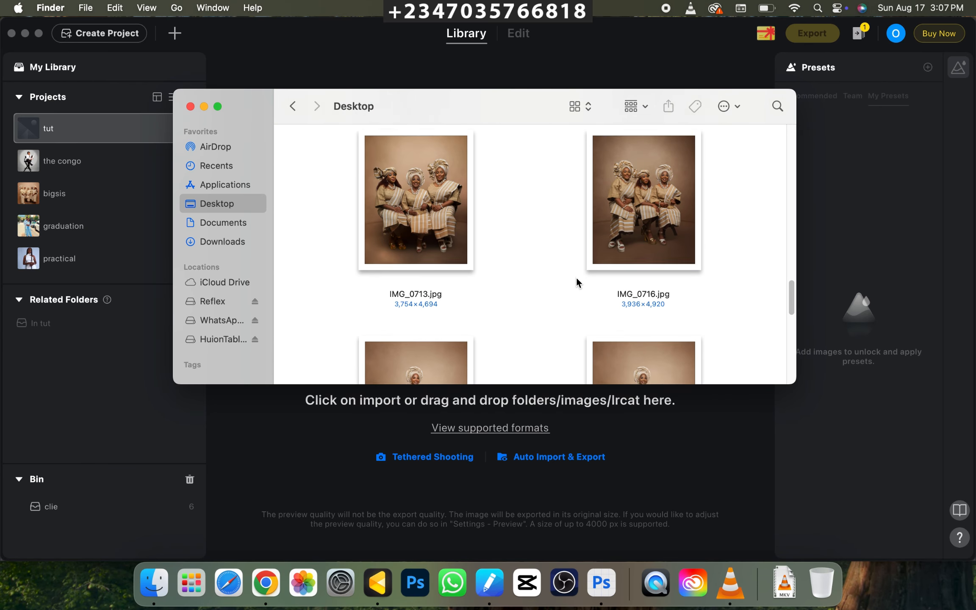
scroll(574, 278, "down", 5)
left_click_drag(416, 278, 339, 483)
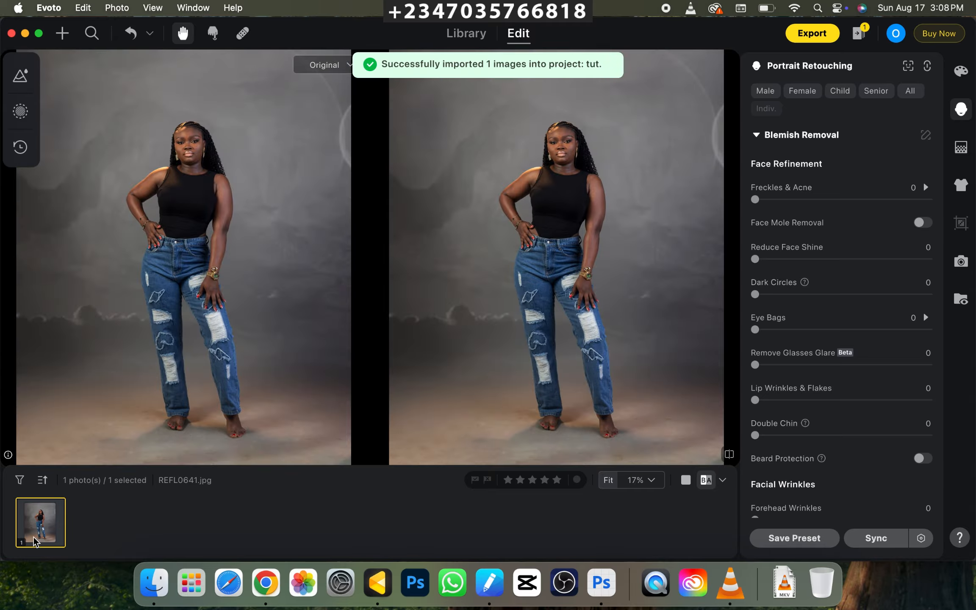
Set the Freckles & Acne blemish removal to 100 for the subject's face and show its separate settings.
key("super+equal")
left_click_drag(557, 216, 521, 354)
key("super+equal")
key("super+equal")
key("super+equal")
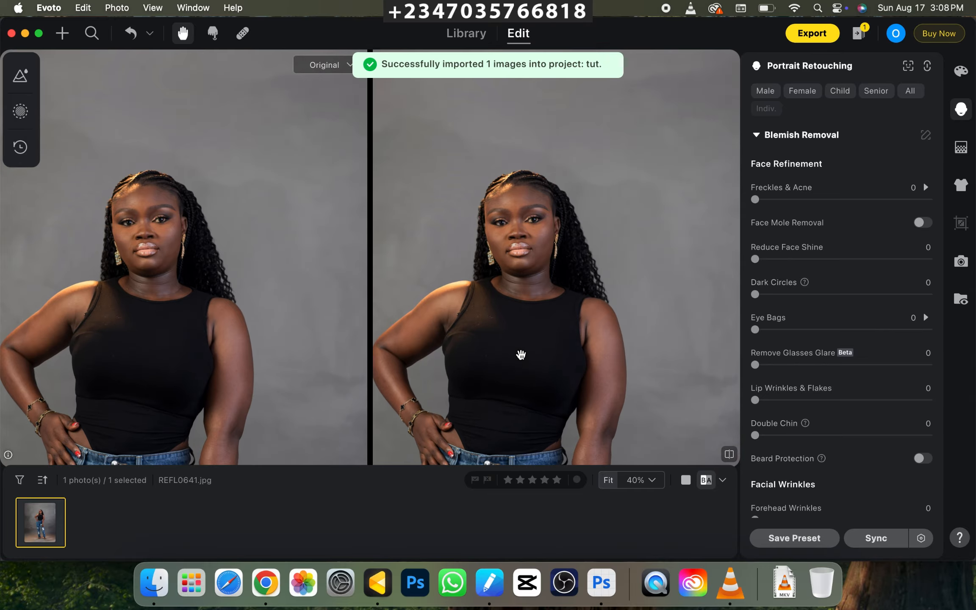
left_click_drag(476, 280, 520, 190)
key("super+minus")
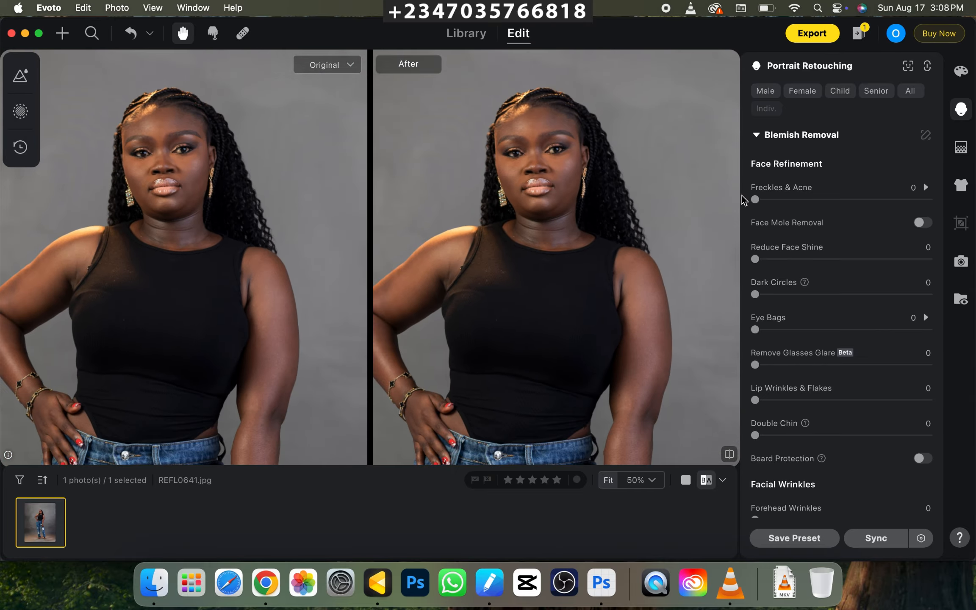
left_click_drag(754, 199, 927, 199)
left_click(926, 187)
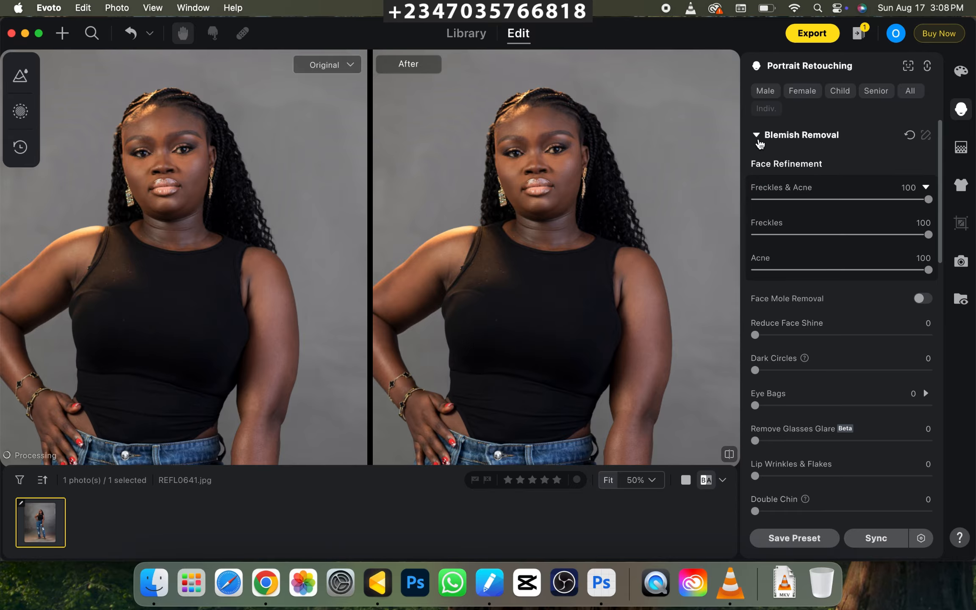
Set the facial skin's Frequency Separation to 100 in the Skin Retouching settings.
left_click(757, 137)
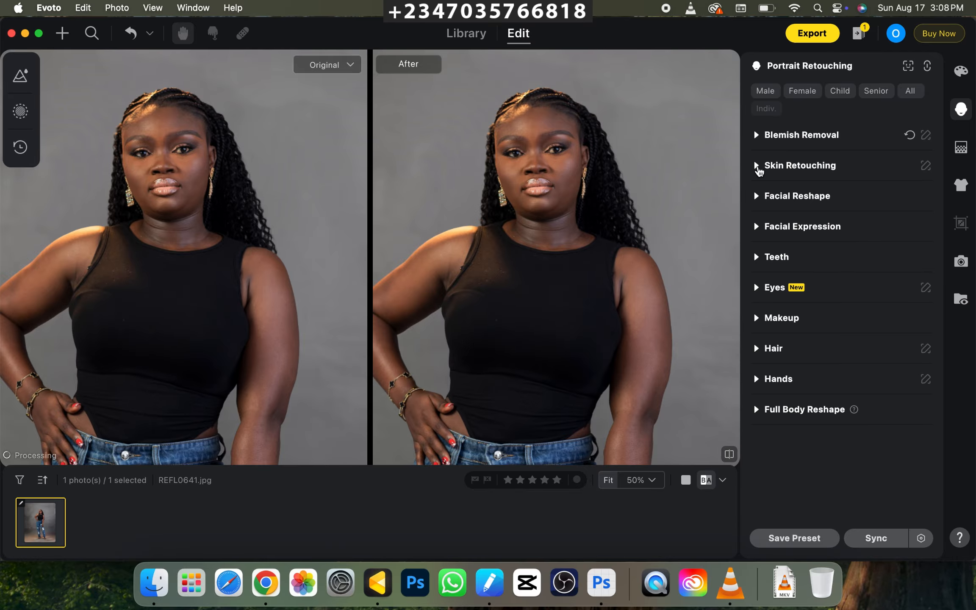
left_click(756, 166)
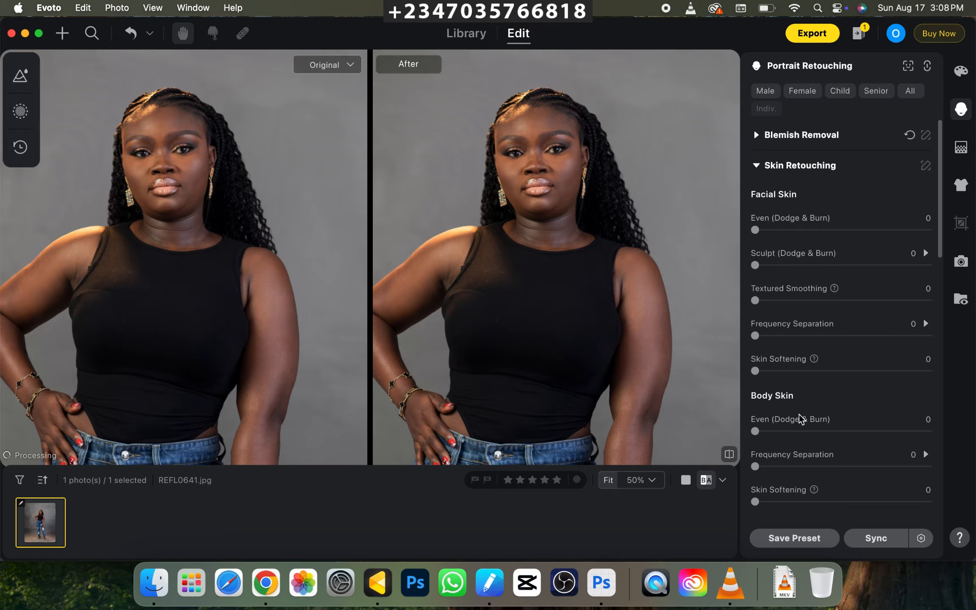
left_click_drag(760, 343, 880, 342)
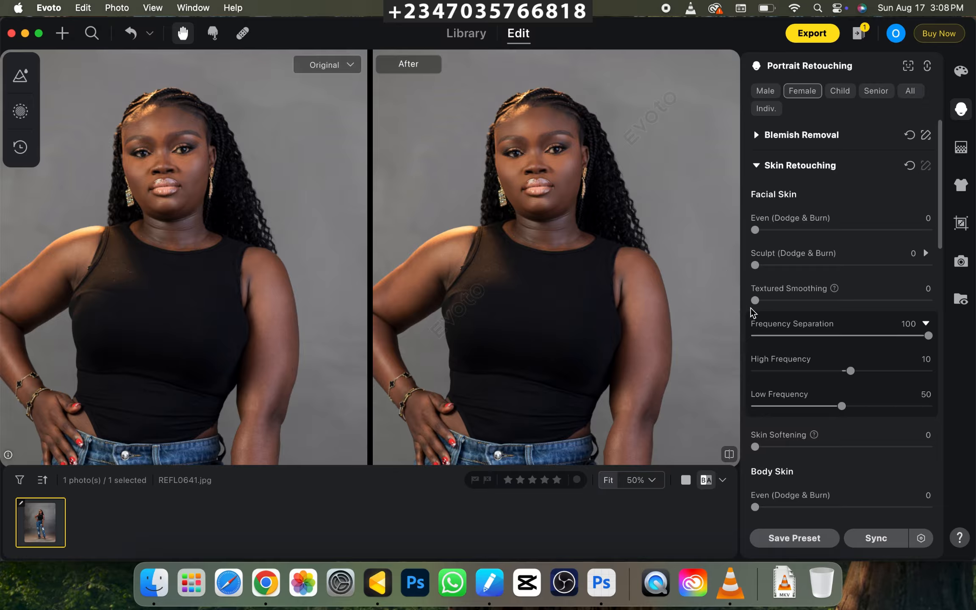
Set the facial skin's Low Frequency to 100 and its Sculpt (Dodge & Burn) to 98, and compare with the original.
left_click_drag(841, 406, 925, 402)
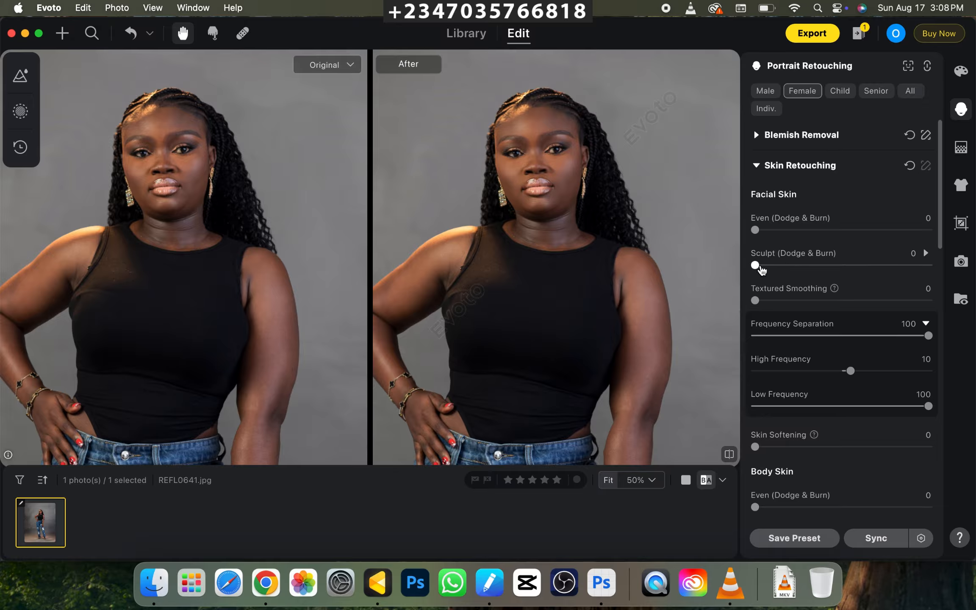
left_click_drag(758, 266, 924, 265)
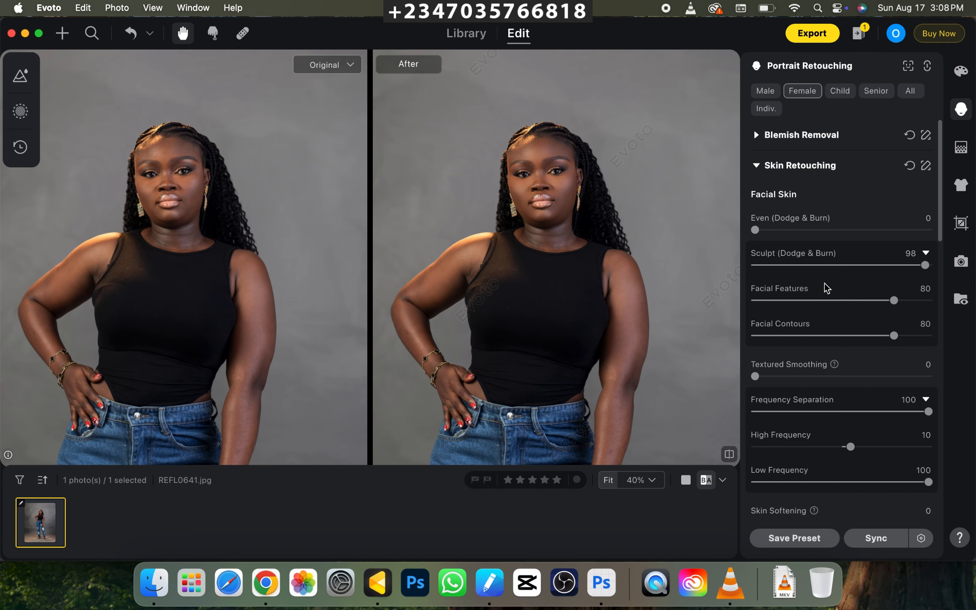
scroll(923, 424, "down", 5)
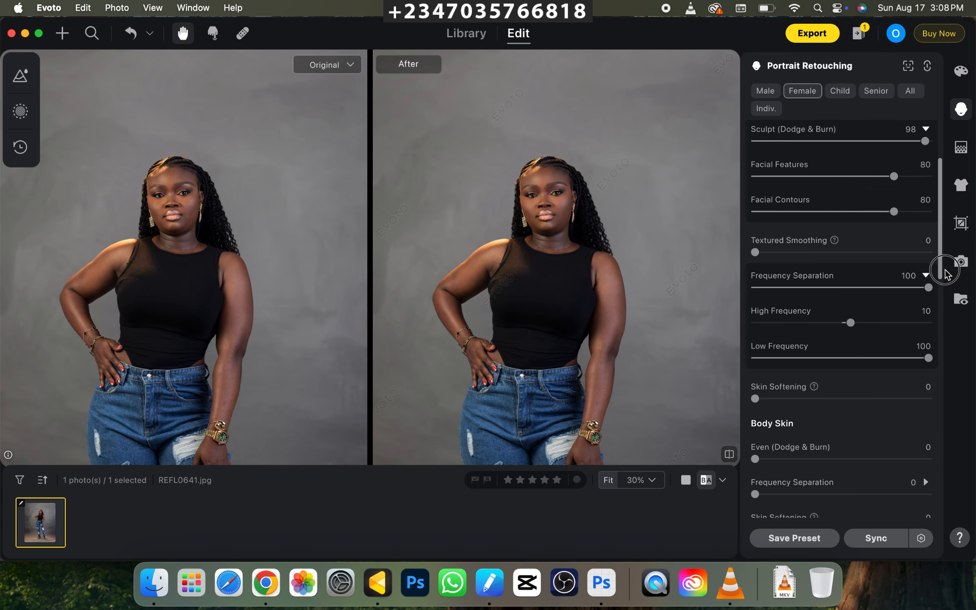
key("backslash")
key("backslash")
key("super+equal")
key("super+equal")
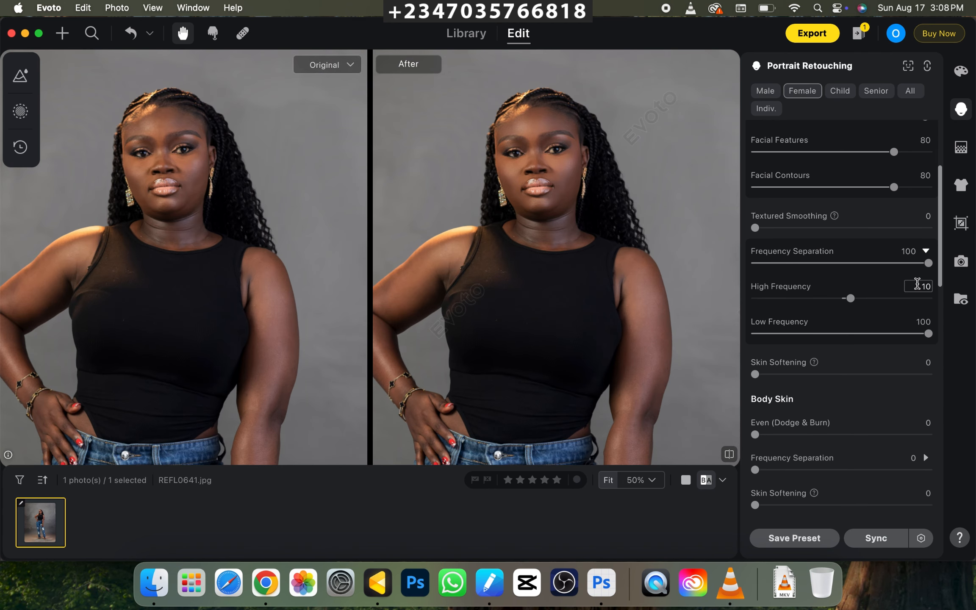
key("backslash")
key("backslash")
Apply the Satin skin texture and set the body skin's Frequency Separation and Low Frequency both to 100.
left_click_drag(940, 273, 937, 365)
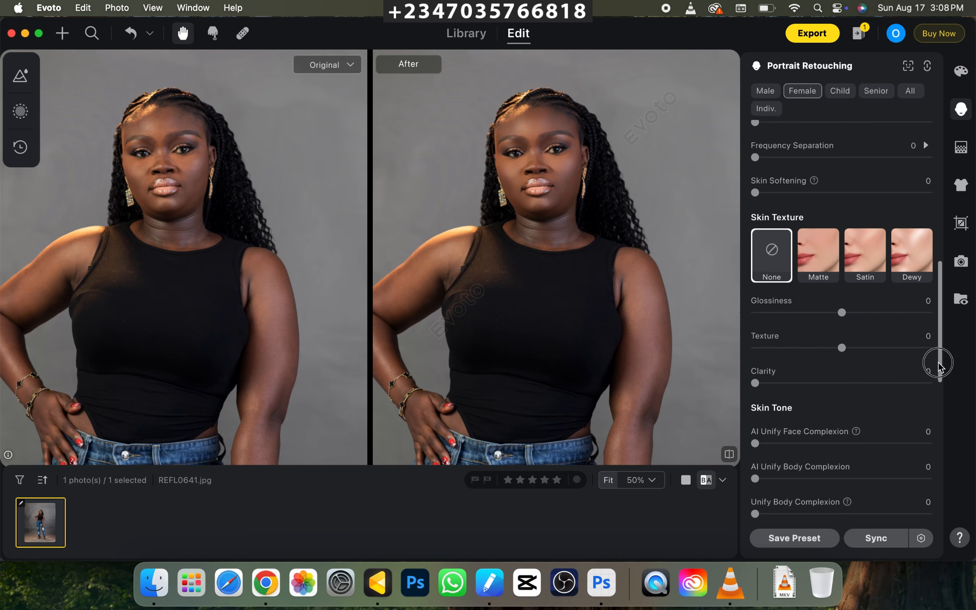
left_click(860, 259)
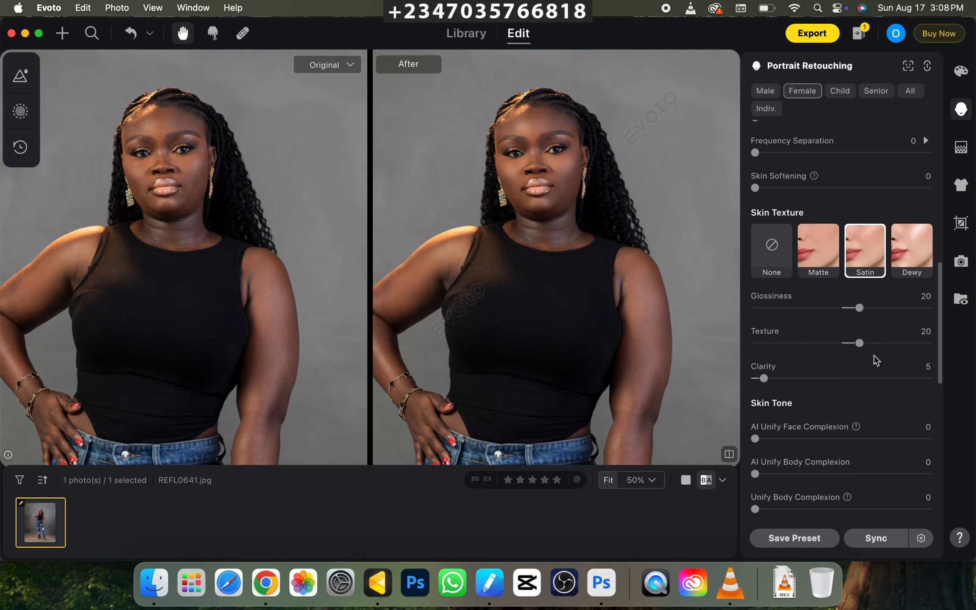
left_click_drag(756, 153, 933, 154)
scroll(936, 292, "up", 5)
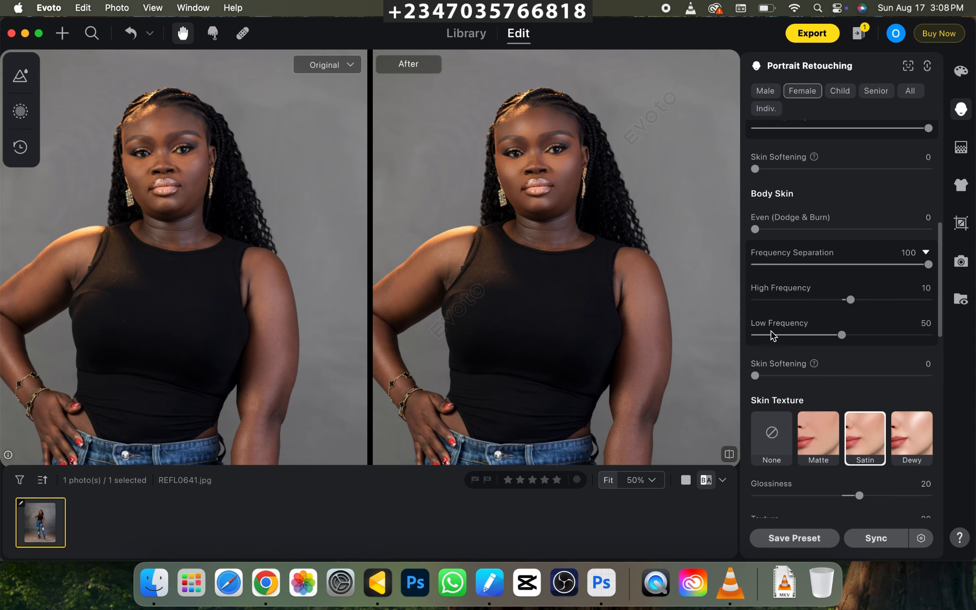
left_click_drag(841, 335, 930, 335)
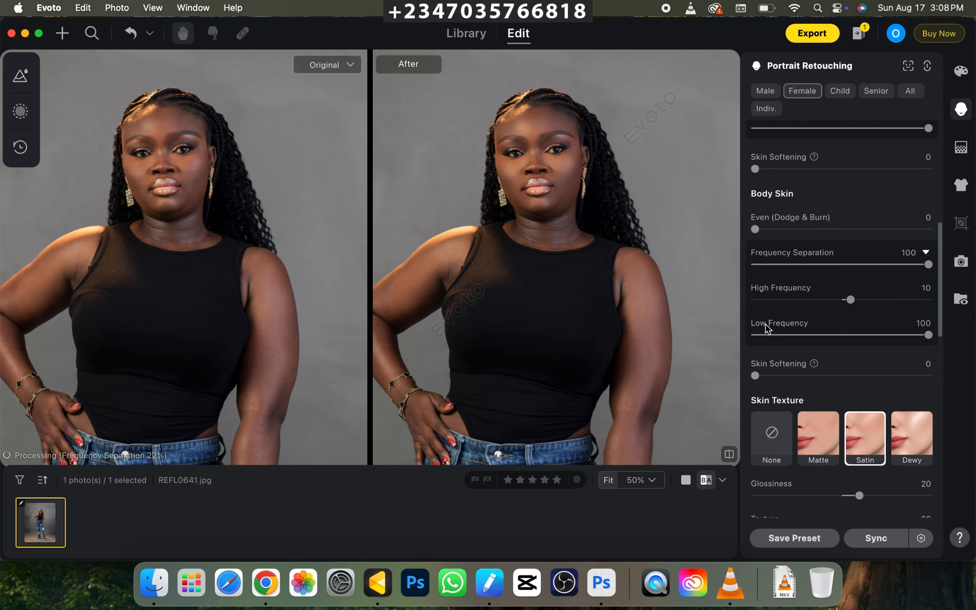
Examine the retouched face and shoulder skin up close against the unretouched version.
key("super+minus")
key("super+equal")
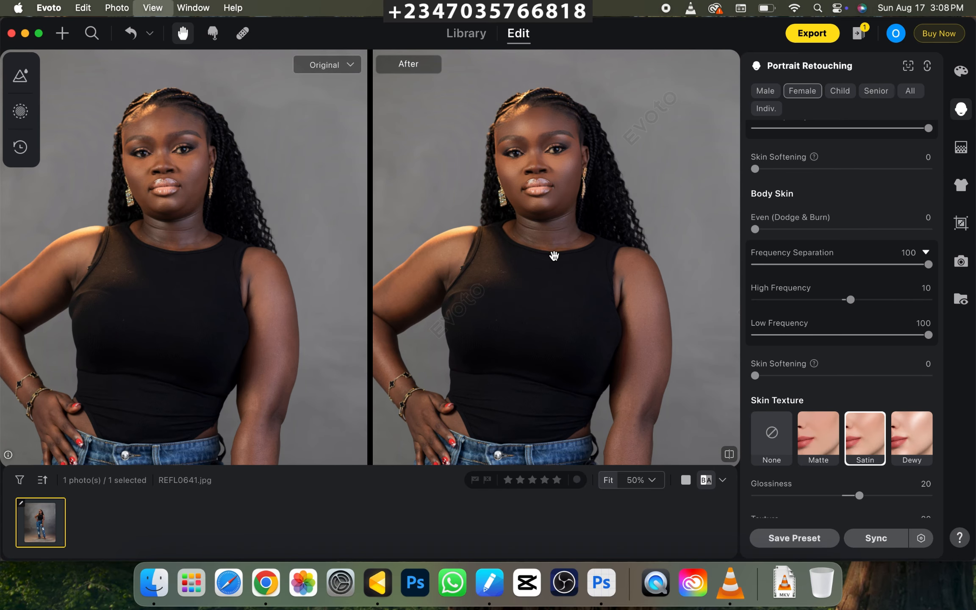
left_click_drag(551, 333, 540, 394)
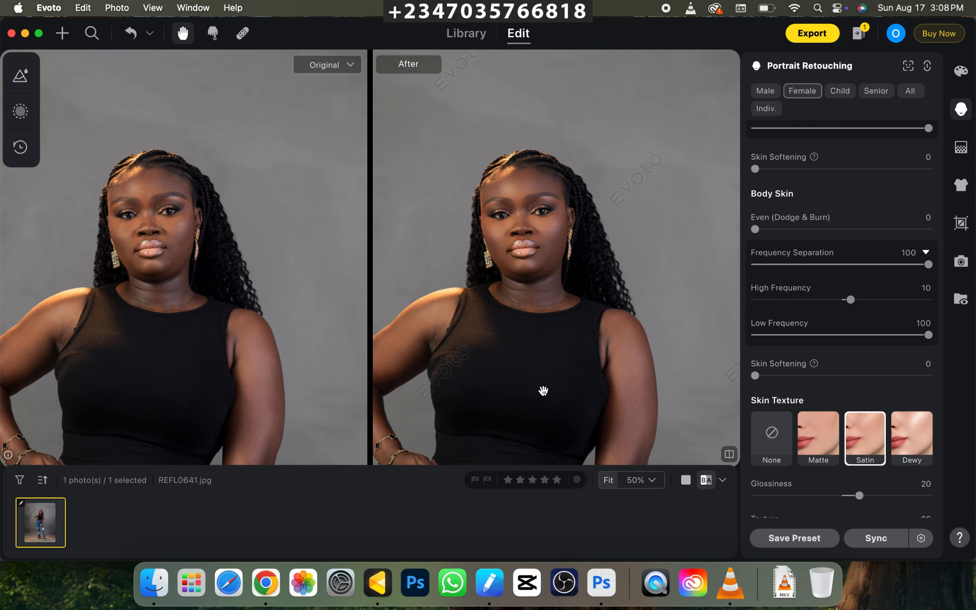
key("super+equal")
key("backslash")
key("backslash")
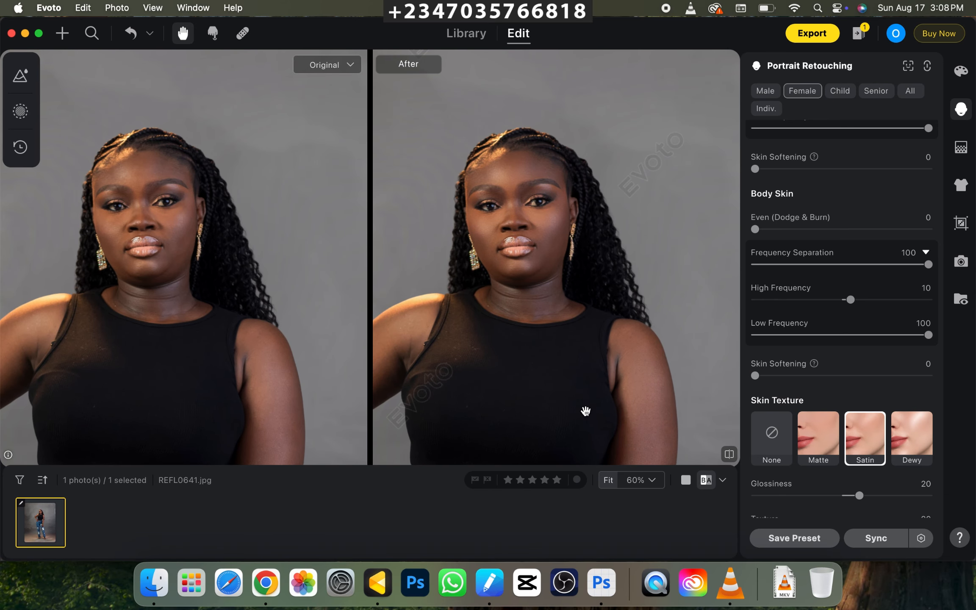
key("super+minus")
key("super+minus")
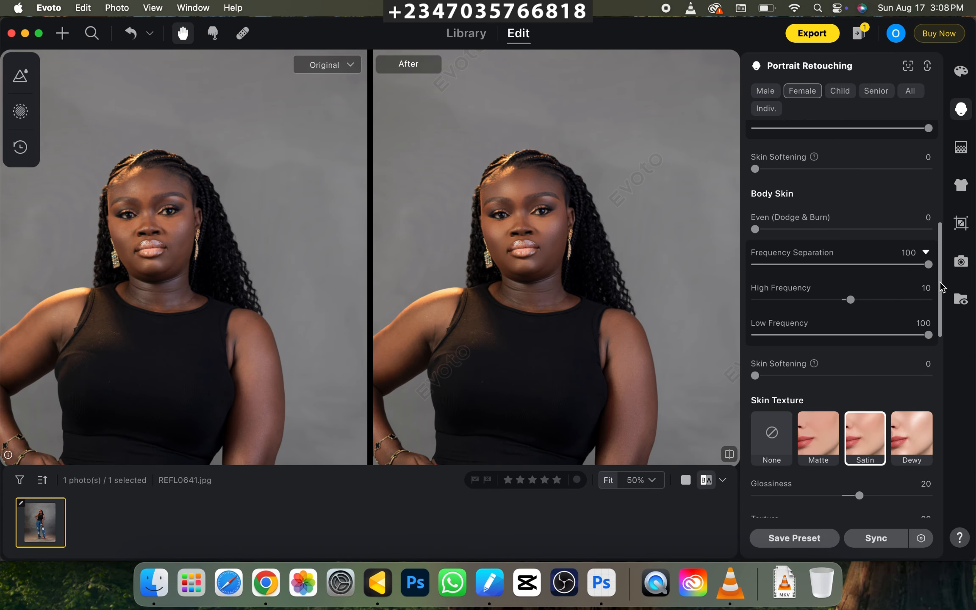
Apply the first reddish-brown skin tone swatch at an amount of 50 and check it on the upper body.
scroll(936, 305, "down", 1)
scroll(937, 306, "down", 10)
key("super+minus")
key("super+minus")
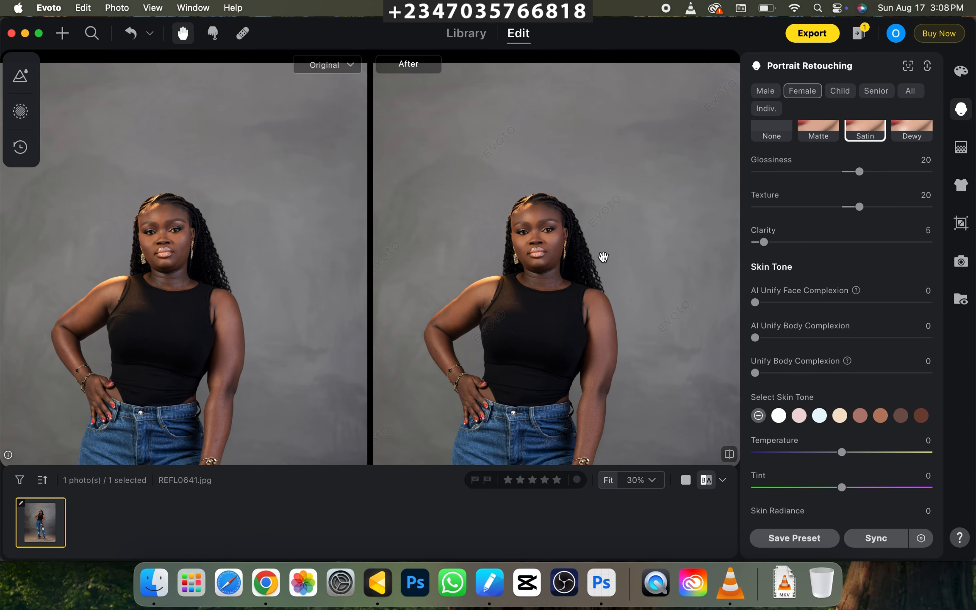
scroll(516, 296, "down", 5)
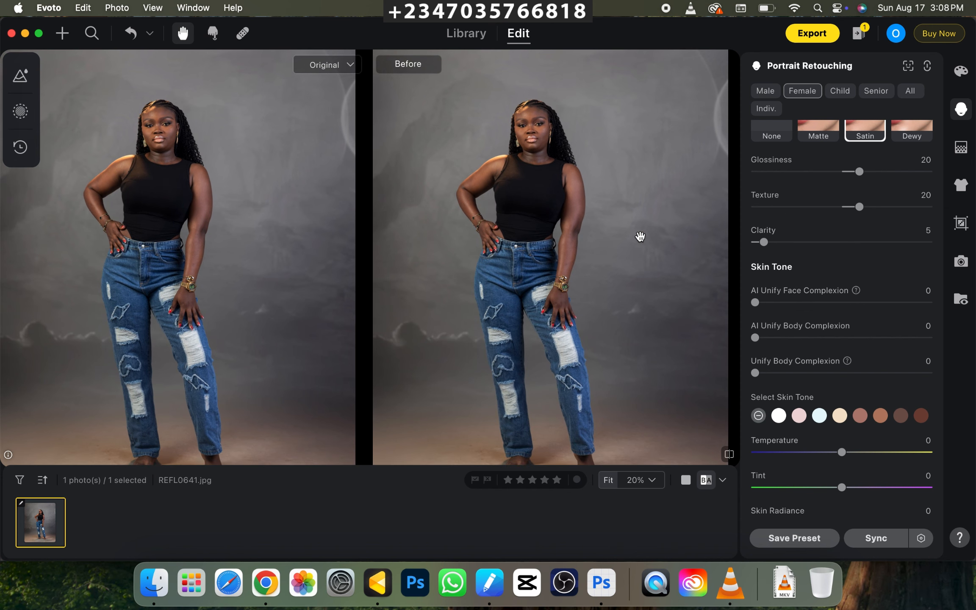
left_click(860, 417)
key("super+minus")
key("super+equal")
key("super+equal")
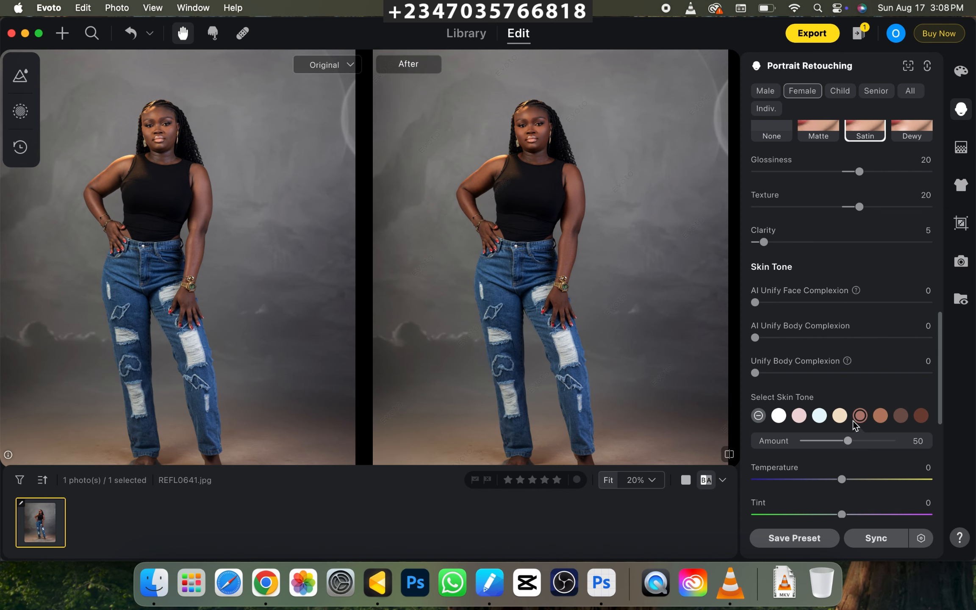
left_click_drag(584, 233, 663, 326)
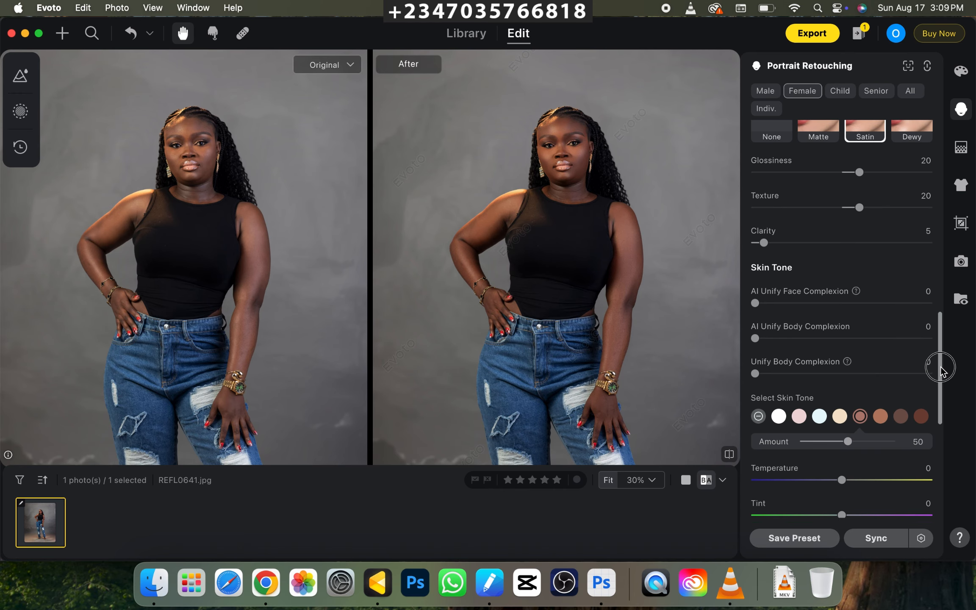
Set the Skin Radiance in the Skin Tone settings to 48 and check the figure against the original.
left_click_drag(938, 363, 942, 423)
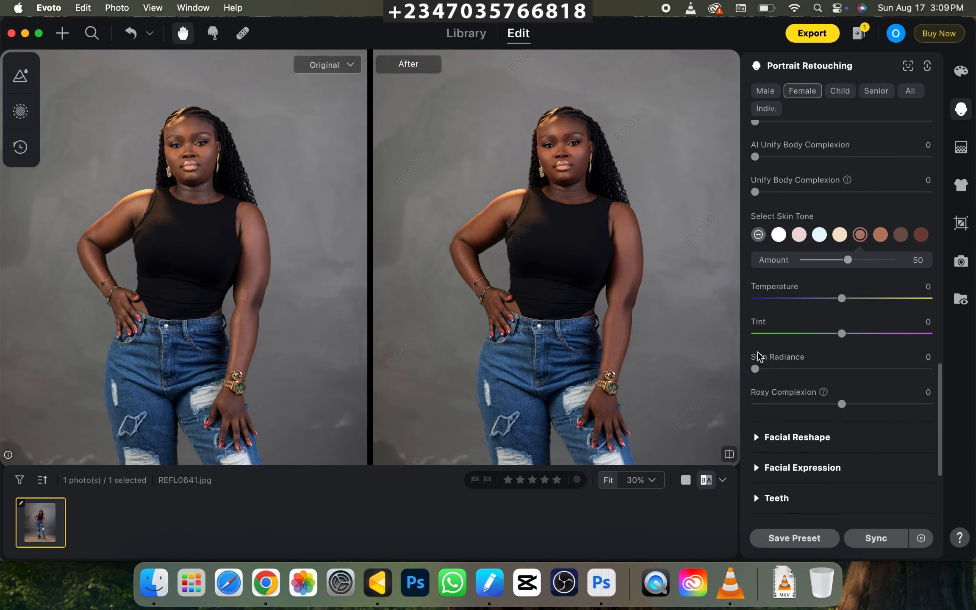
left_click_drag(754, 369, 836, 369)
key("super+minus")
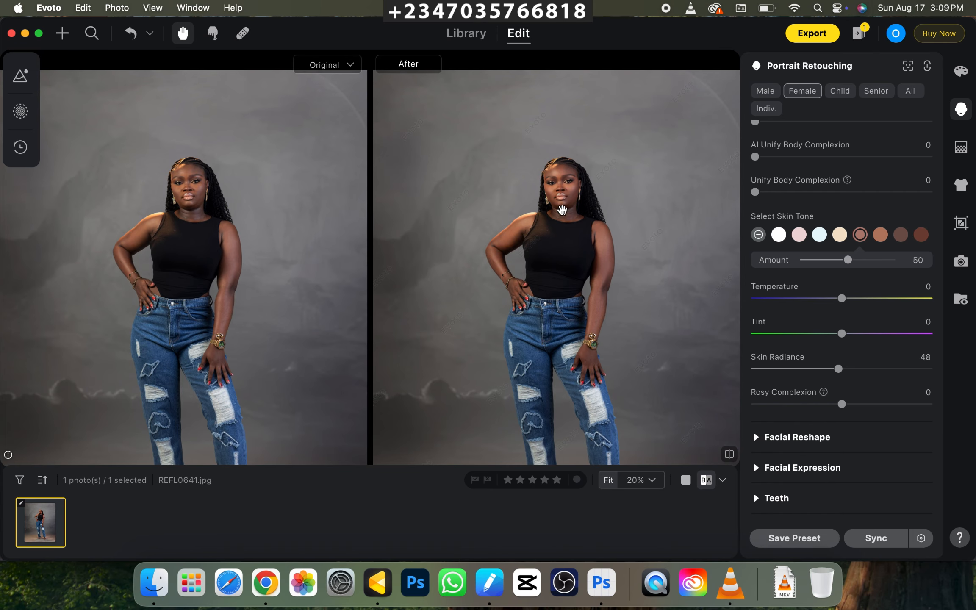
key("super+plus")
left_click_drag(592, 367, 573, 302)
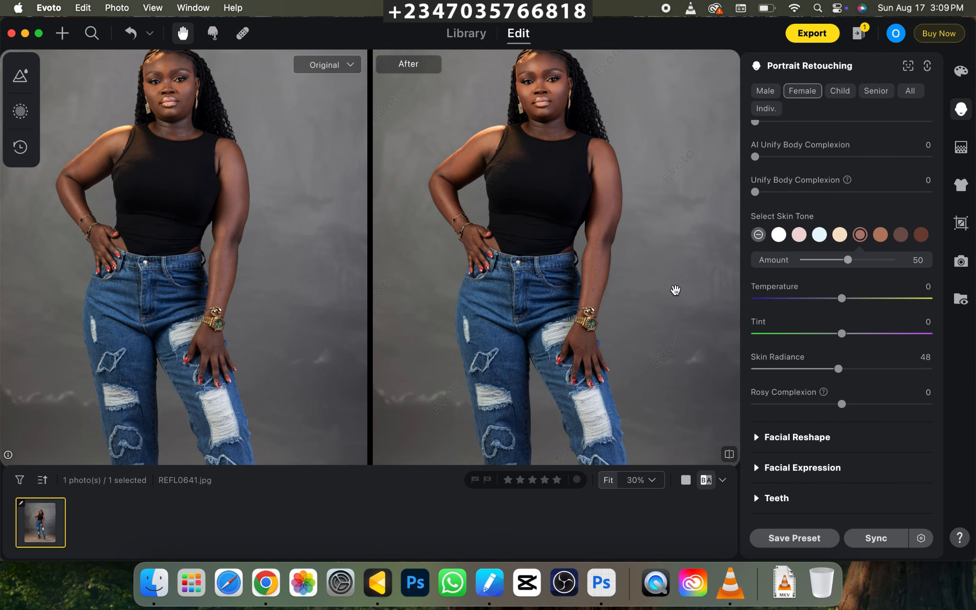
left_click_drag(497, 181, 501, 394)
left_click_drag(514, 436, 539, 336)
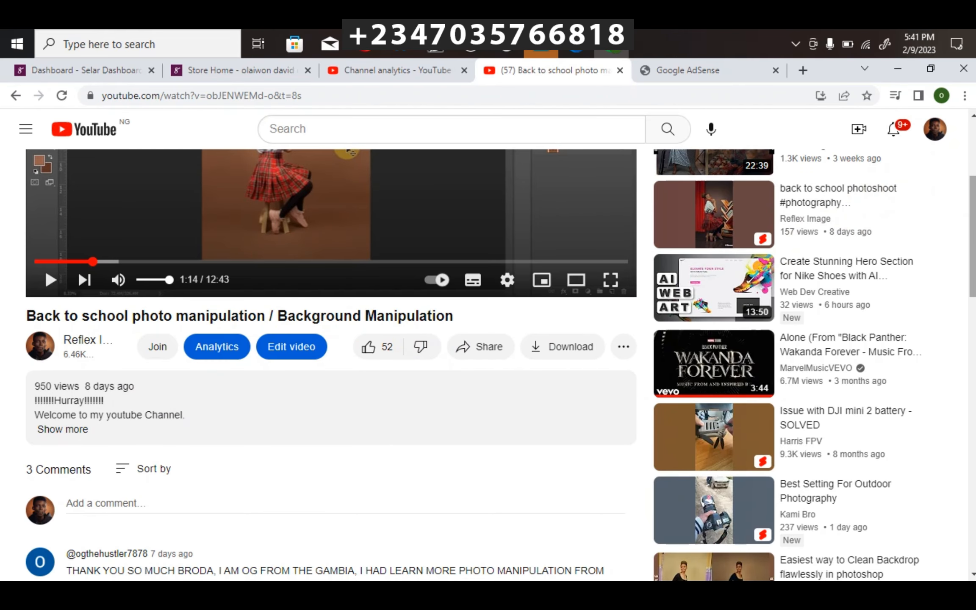
Switch to YouTube in the browser and expand the Back to school photo manipulation video's description to read its links.
scroll(944, 267, "down", 2)
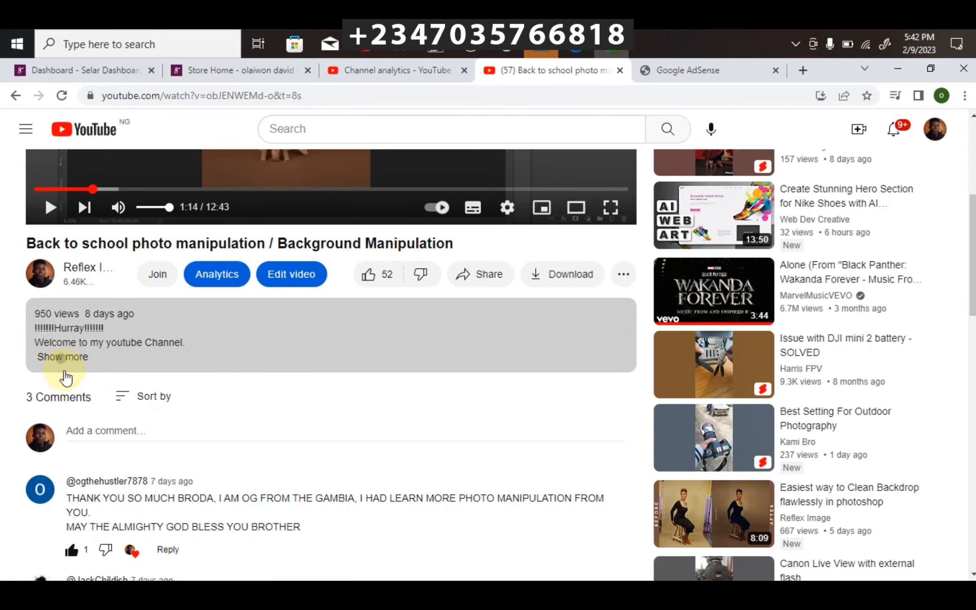
left_click(62, 358)
scroll(315, 400, "down", 5)
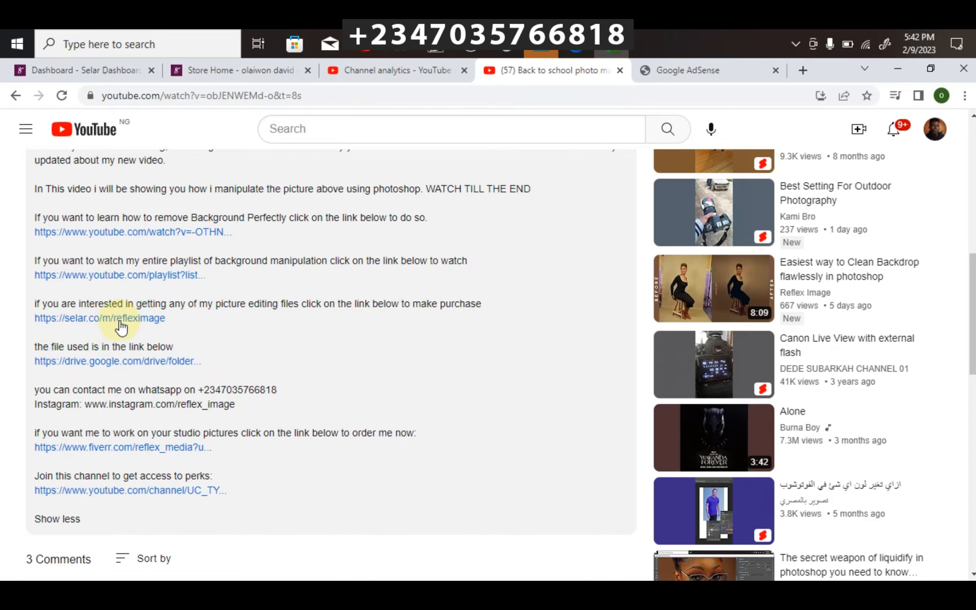
Switch to the Selar store page and look through its featured products, full product list and currency options.
left_click(208, 69)
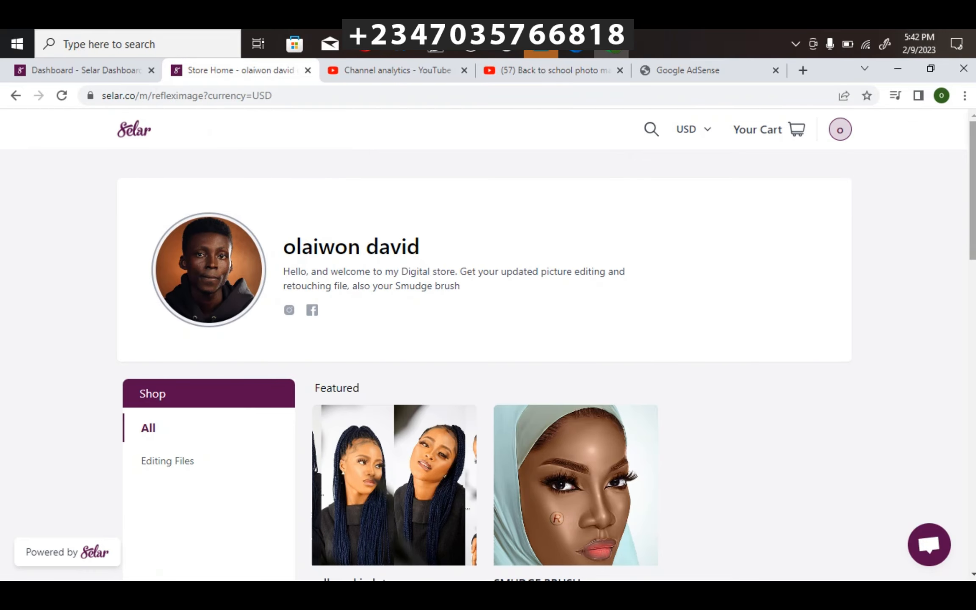
left_click_drag(972, 220, 972, 275)
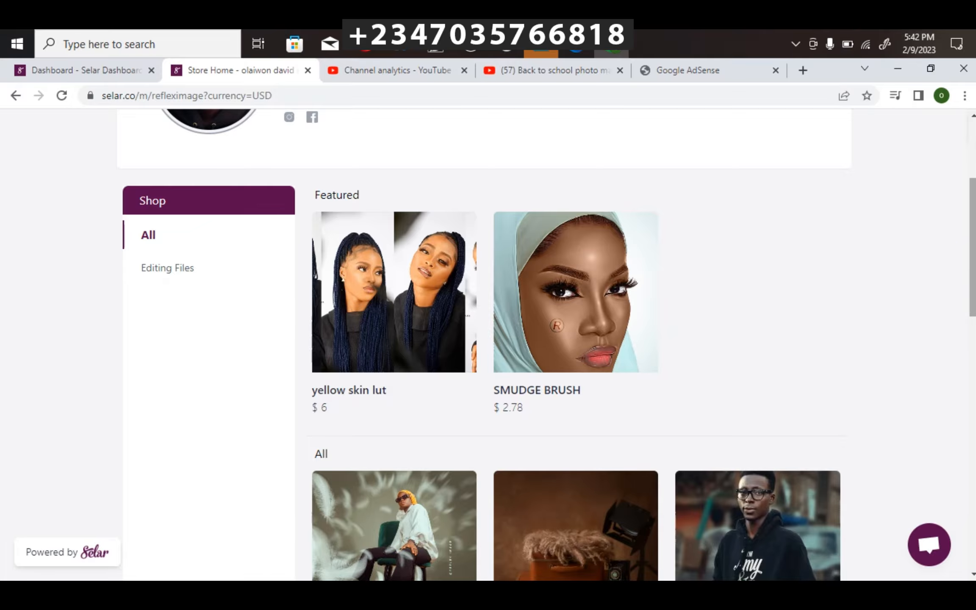
scroll(741, 381, "down", 4)
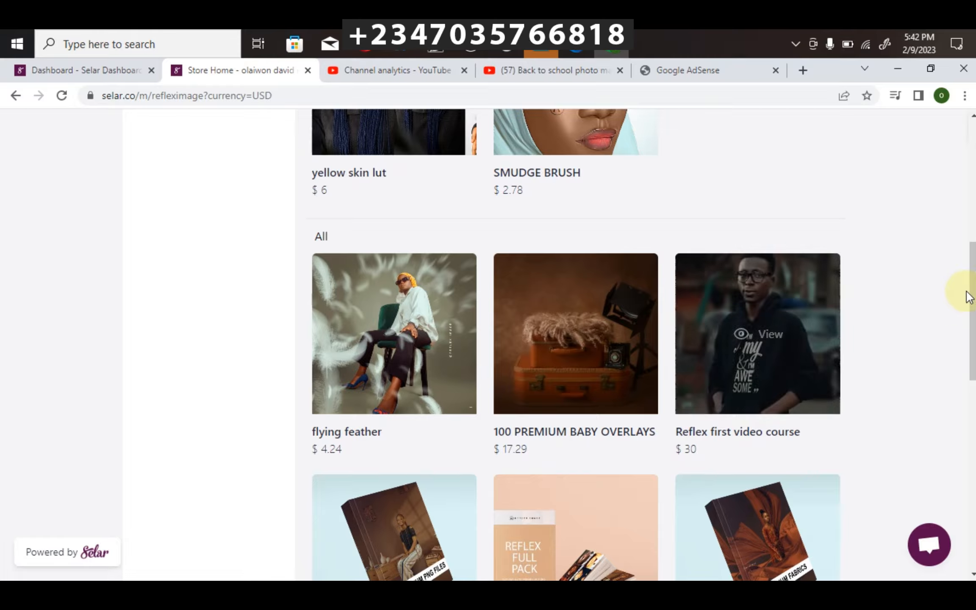
left_click_drag(964, 293, 965, 350)
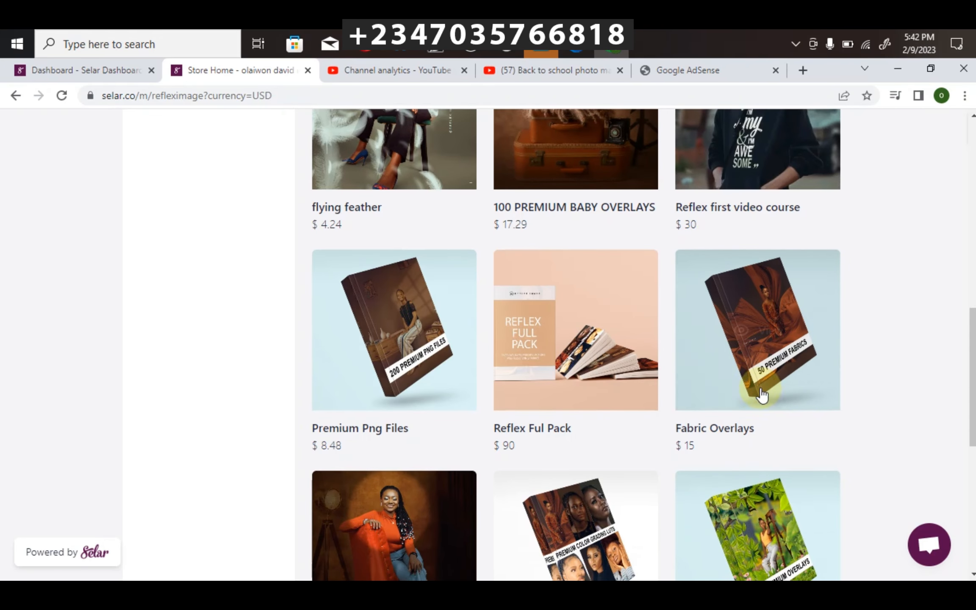
scroll(952, 342, "down", 2)
scroll(466, 331, "down", 3)
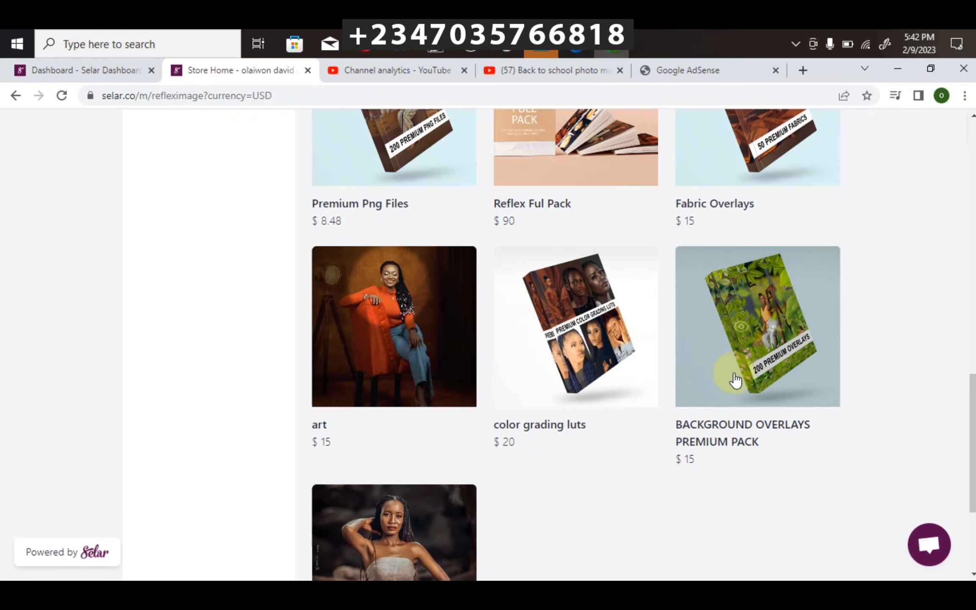
scroll(940, 420, "down", 3)
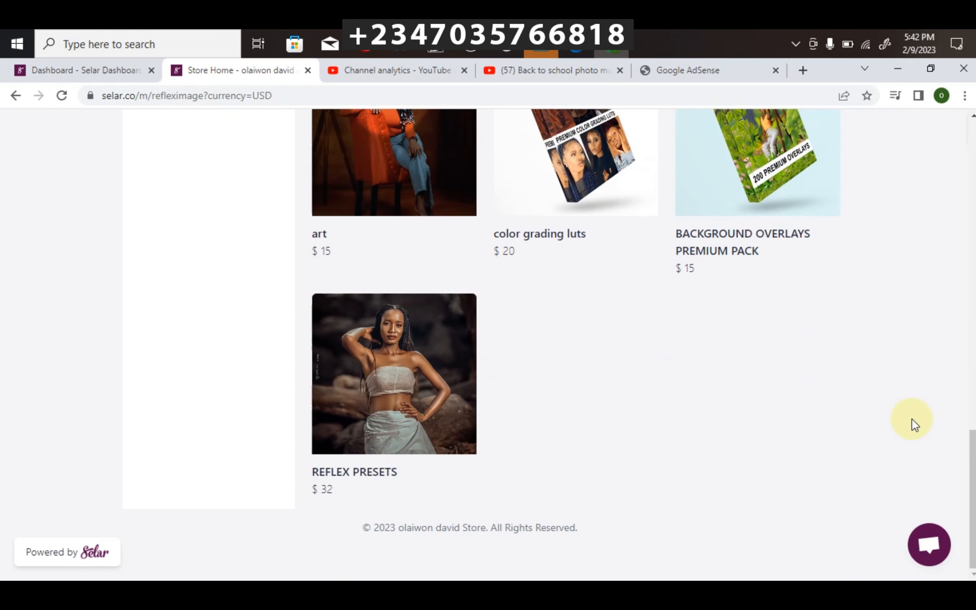
scroll(487, 339, "up", 15)
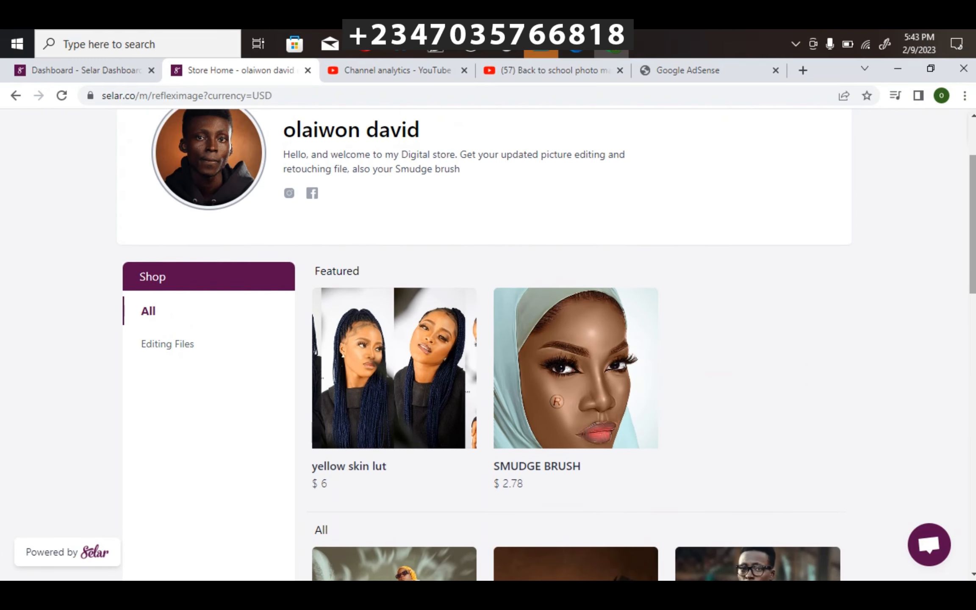
scroll(487, 339, "down", 5)
scroll(487, 339, "down", 8)
scroll(486, 339, "up", 14)
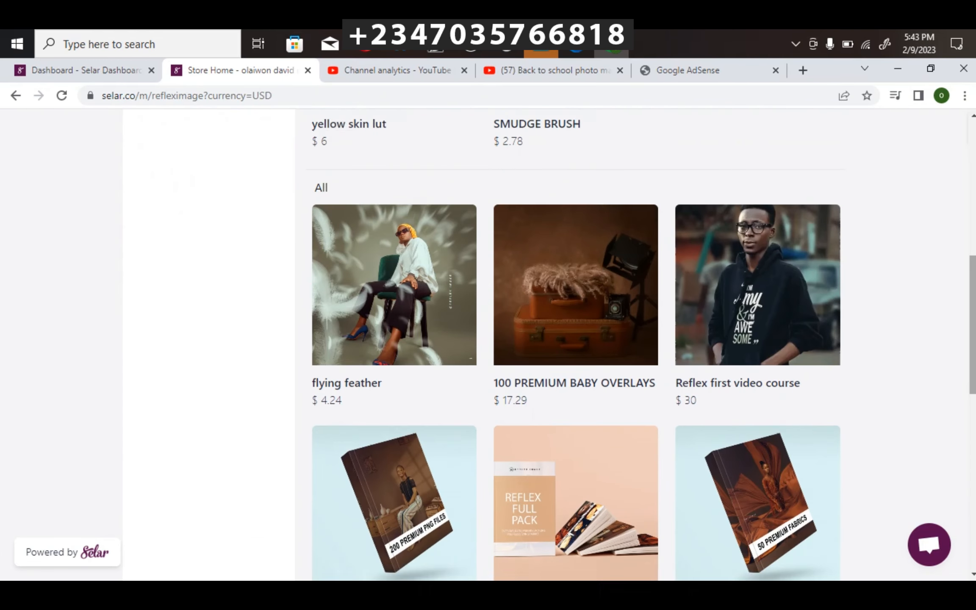
scroll(871, 188, "up", 5)
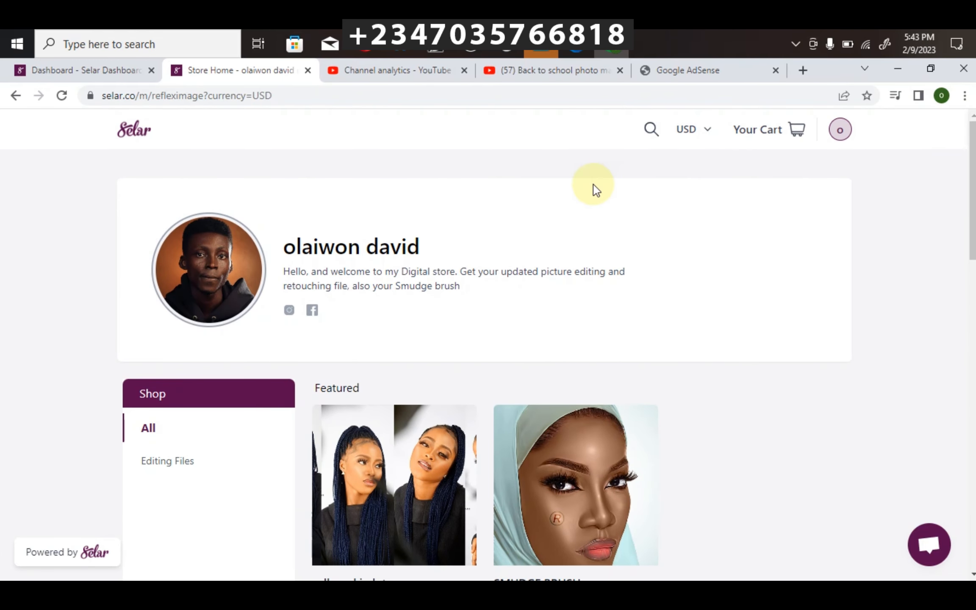
mouse_move(693, 129)
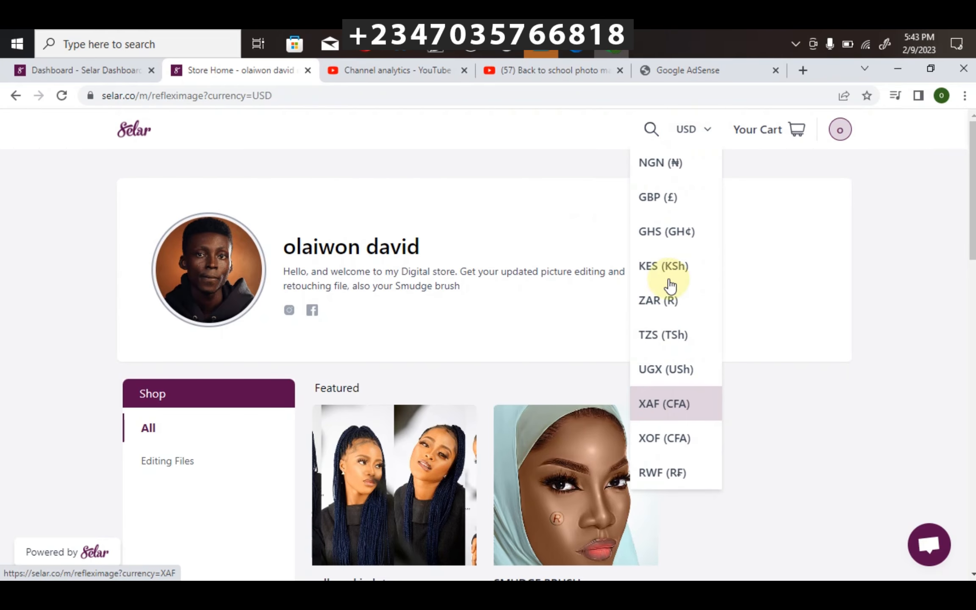